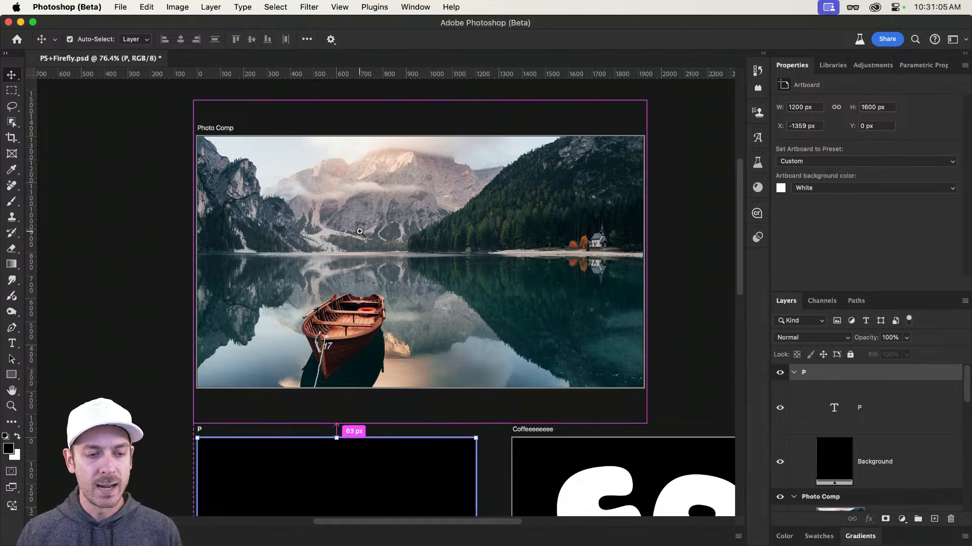
Step: Select the lake photo layer AdobeStock_244468861 in the Photo Comp artboard
scroll(367, 234, up, 3)
drag(375, 233, 357, 237)
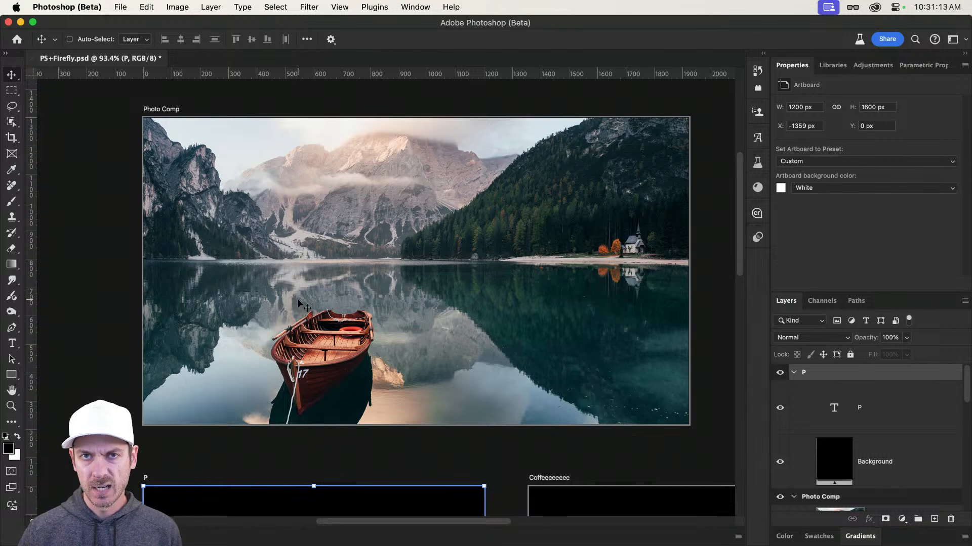
click(15, 125)
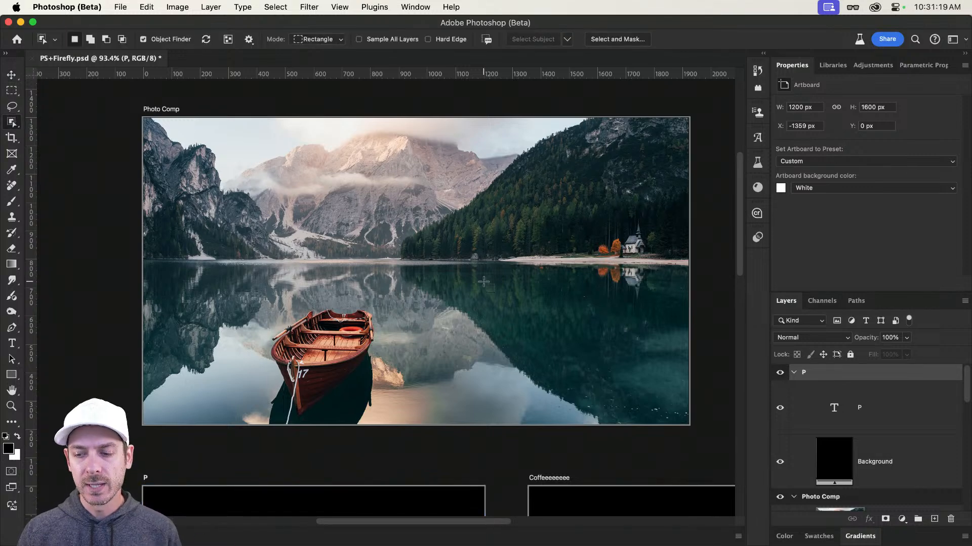
key(v)
super+click(437, 294)
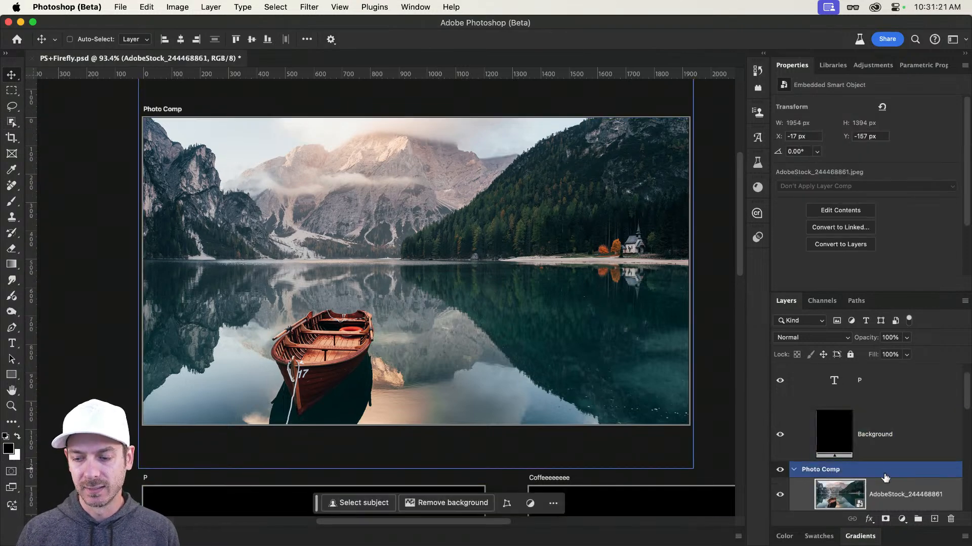
scroll(860, 446, down, 5)
scroll(871, 333, up, 4)
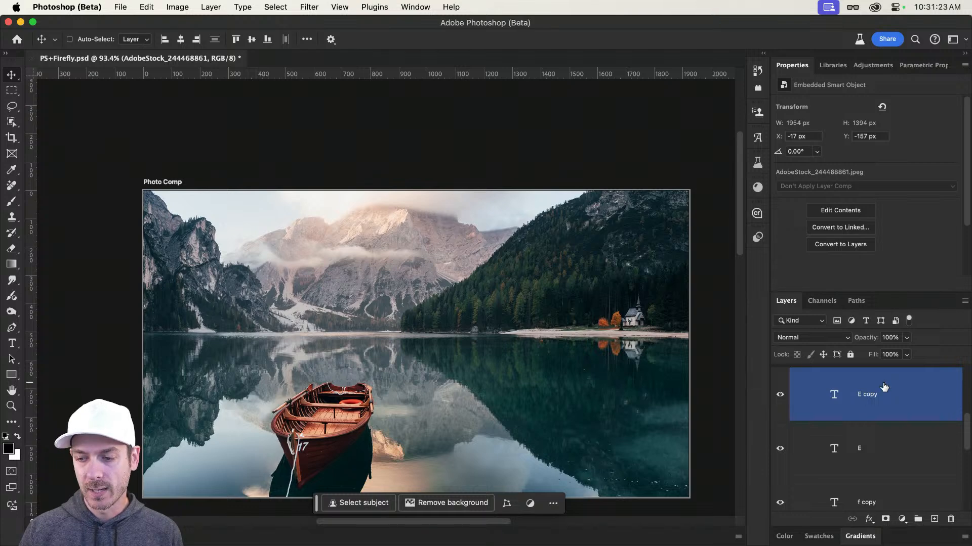
drag(290, 189, 299, 111)
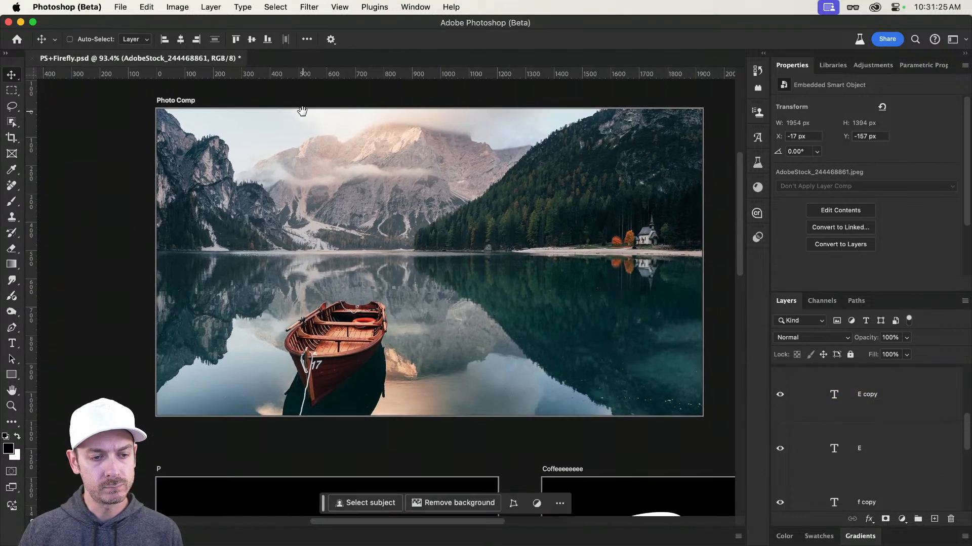
Step: Select the rowboat with the Object Selection tool and refine the selection around its rope with the Quick Selection tool
click(10, 122)
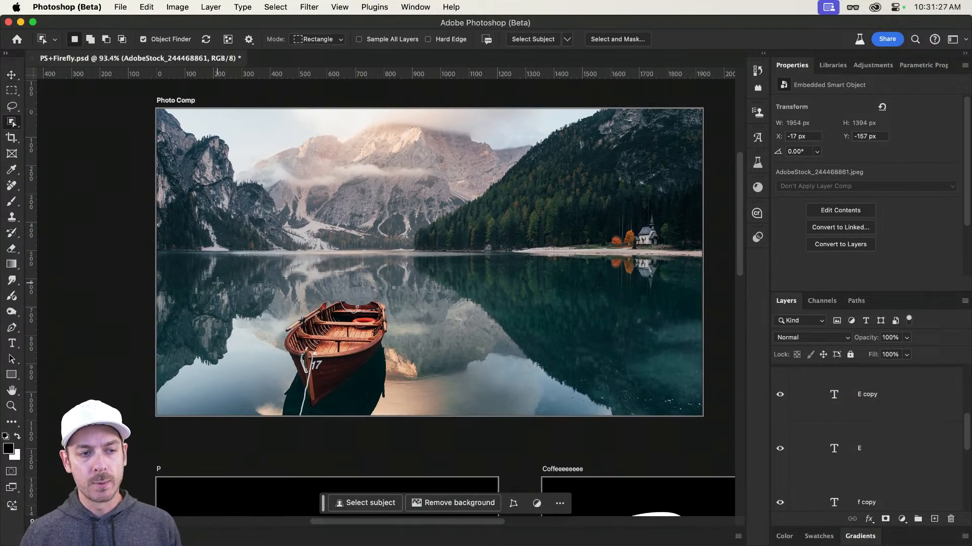
drag(247, 271, 405, 424)
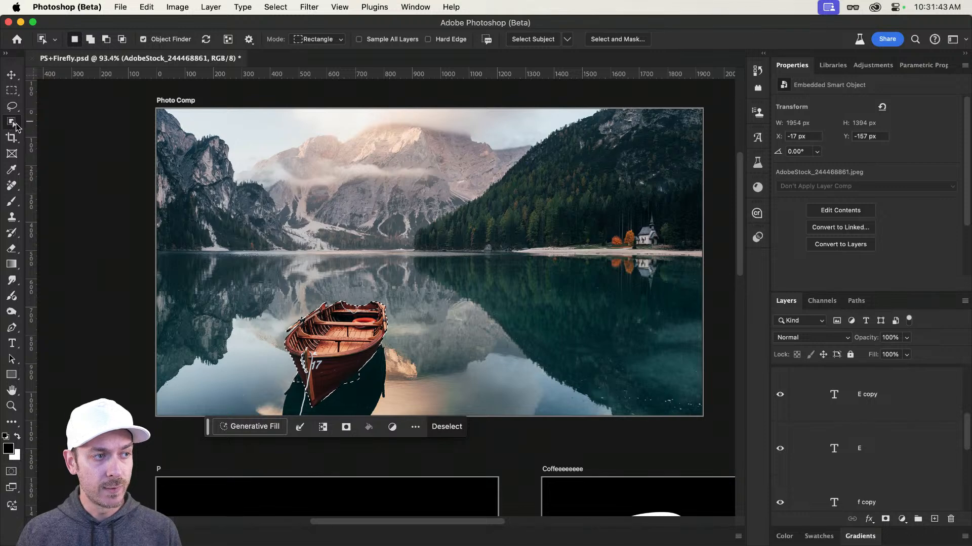
key(shift+w)
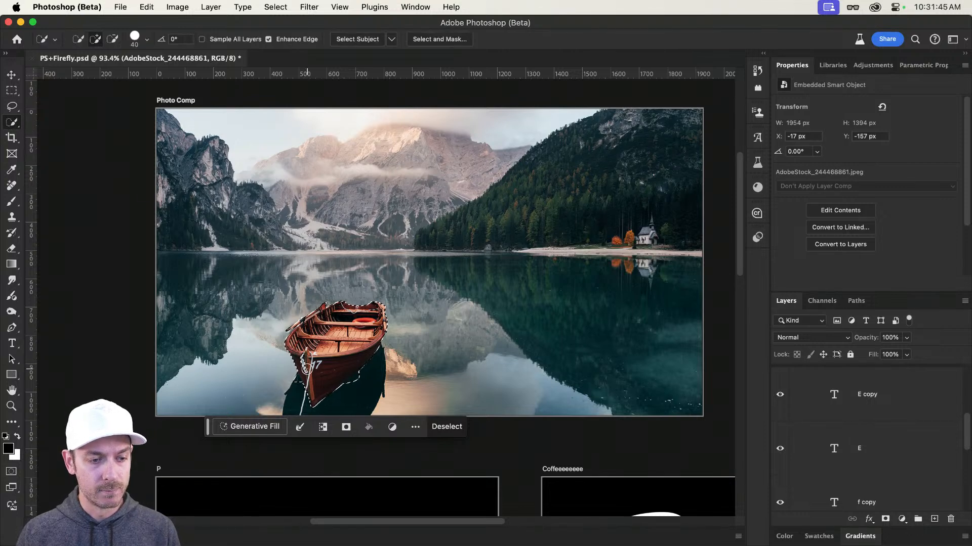
drag(303, 357, 310, 362)
alt+drag(288, 418, 281, 409)
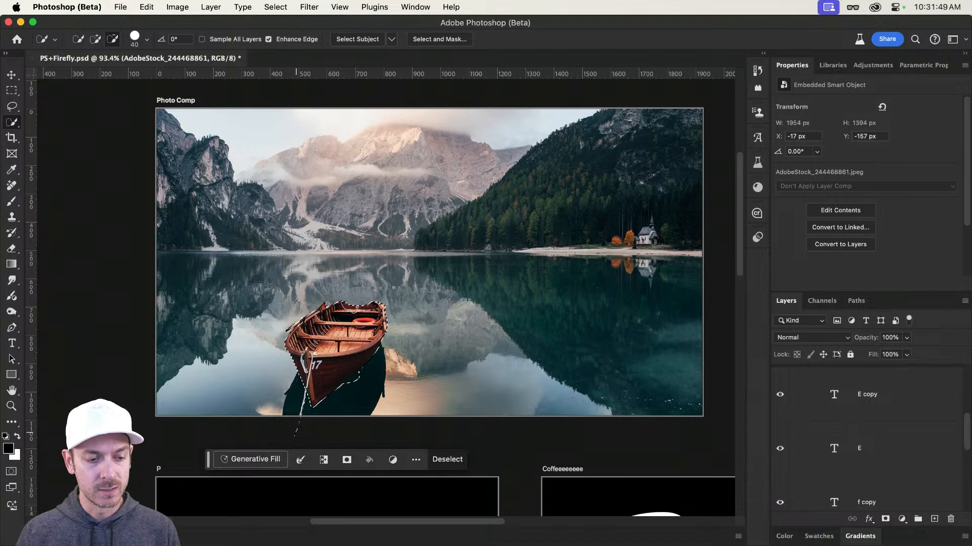
key(z)
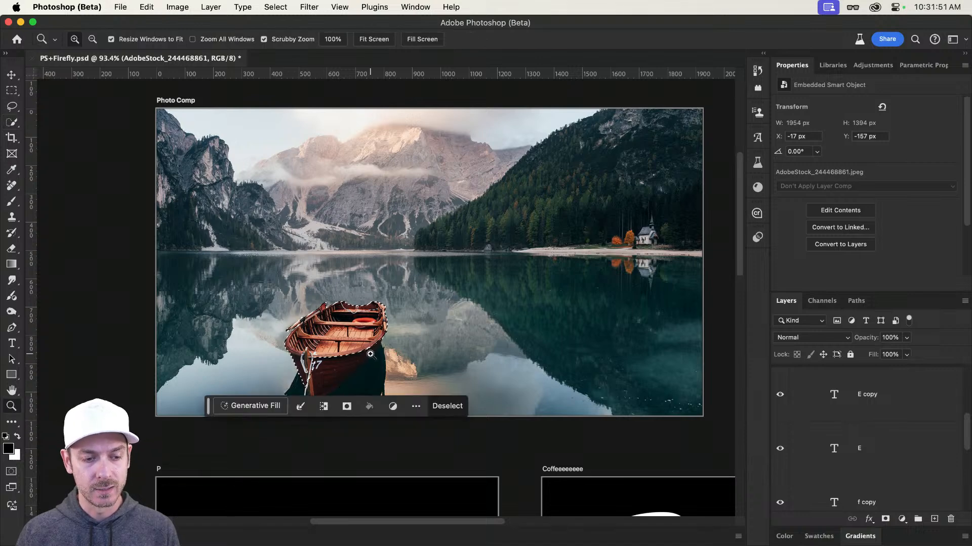
key(v)
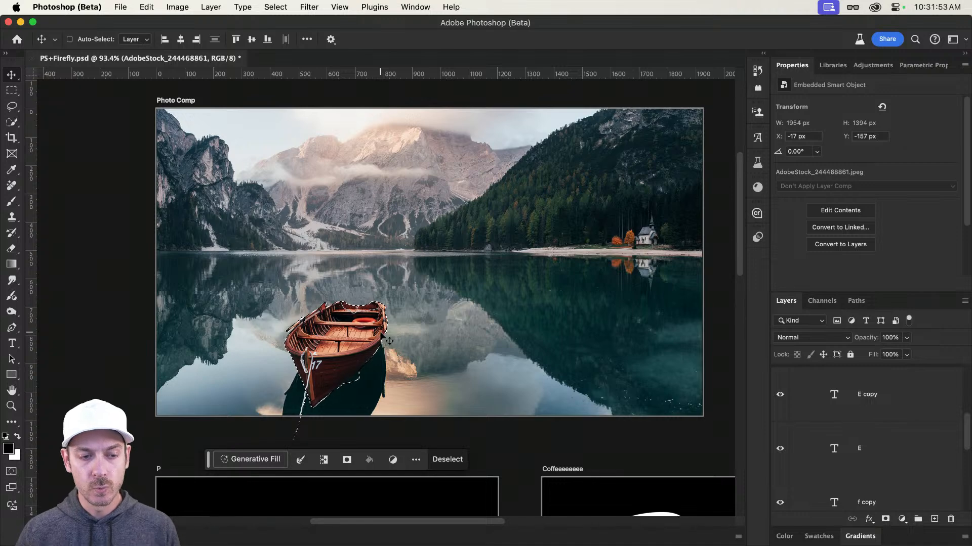
Step: Run Generative Fill on the rowboat selection without a prompt and compare the generated variations, ending on the first
click(256, 459)
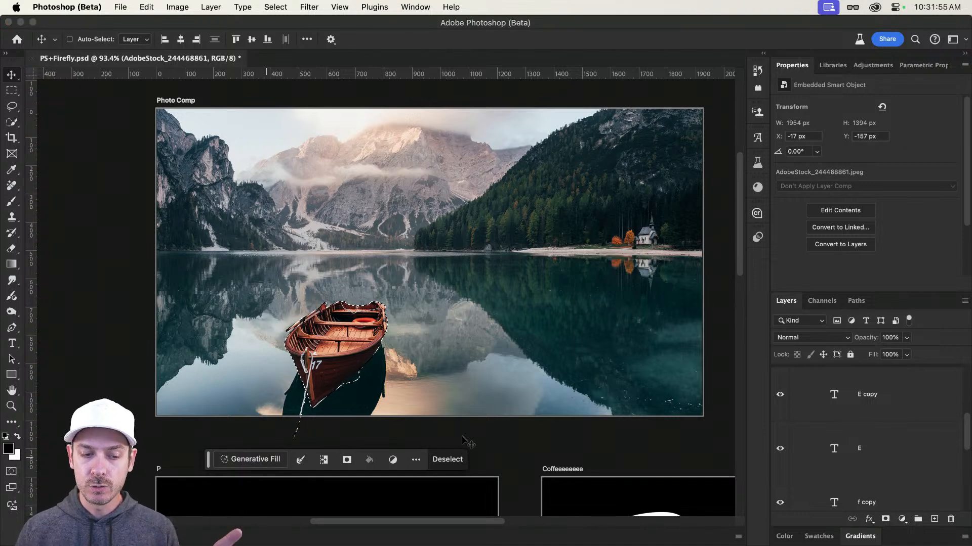
click(451, 460)
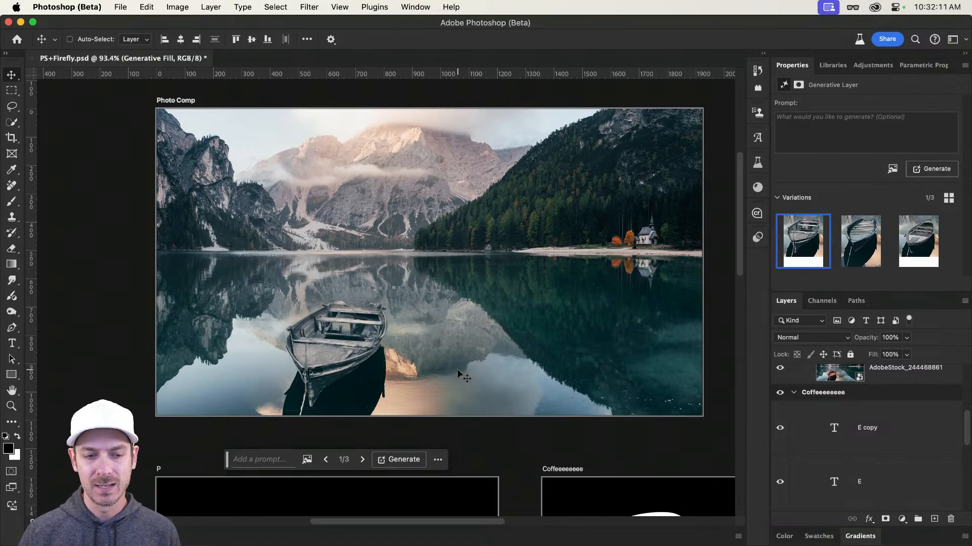
click(866, 243)
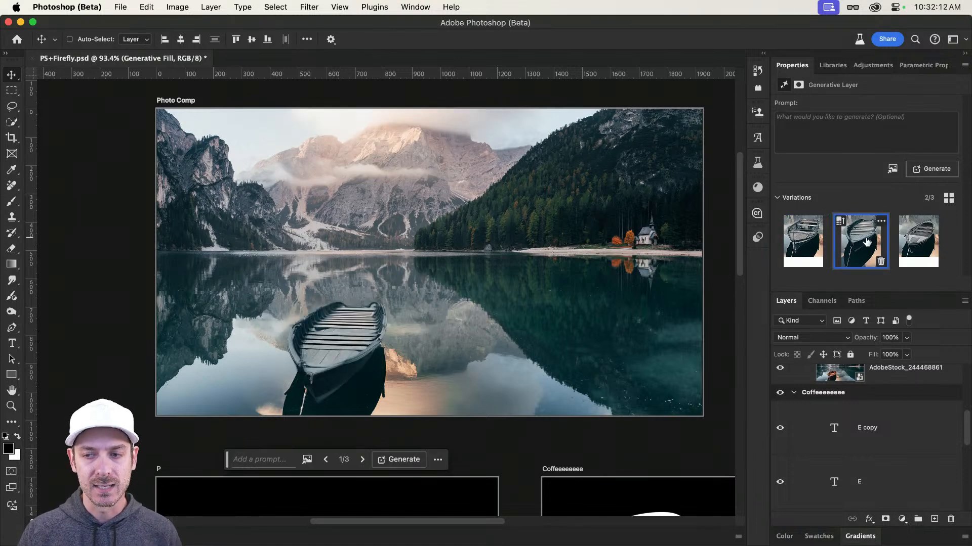
click(906, 247)
click(876, 241)
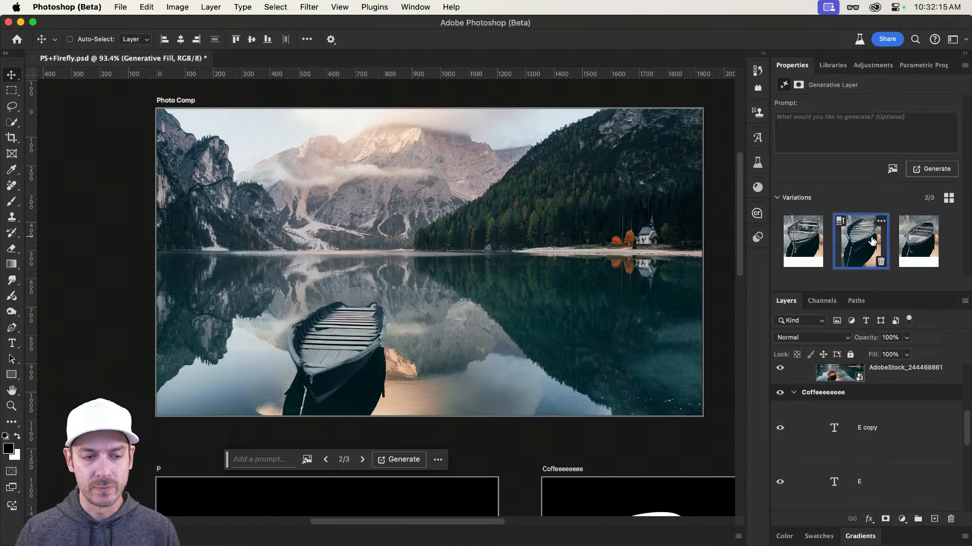
click(810, 243)
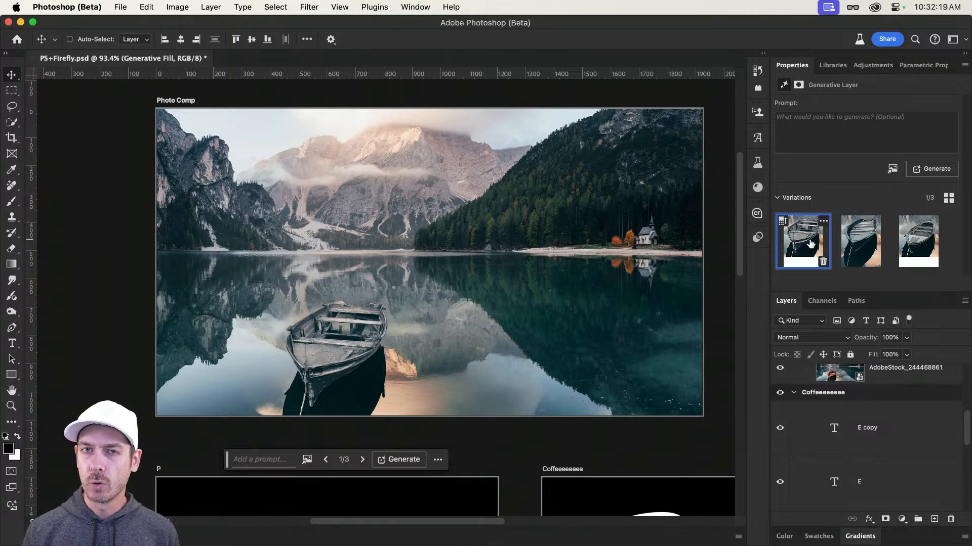
Step: Undo the generative fill and replace the tight boat selection with a loose lasso around the rowboat and its dark reflection
key(super+z)
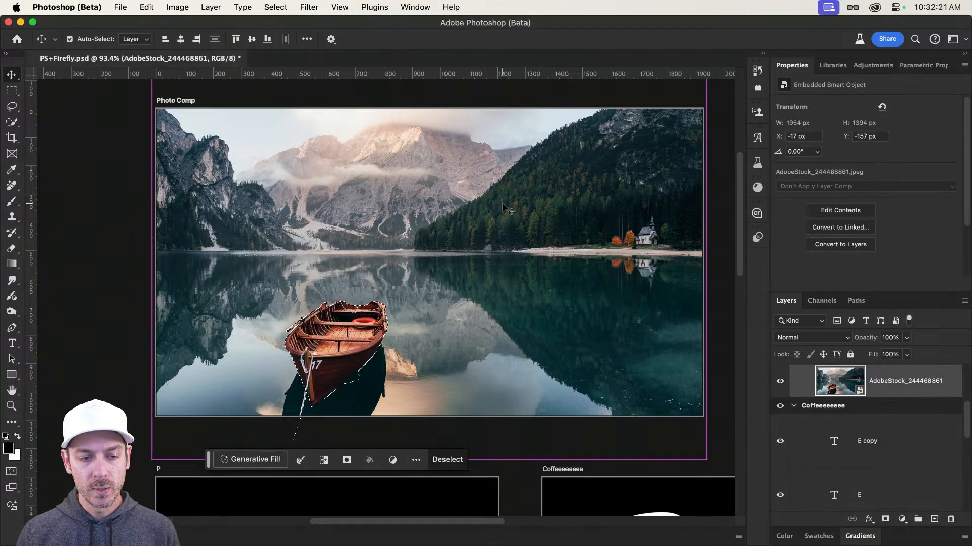
key(super+d)
key(l)
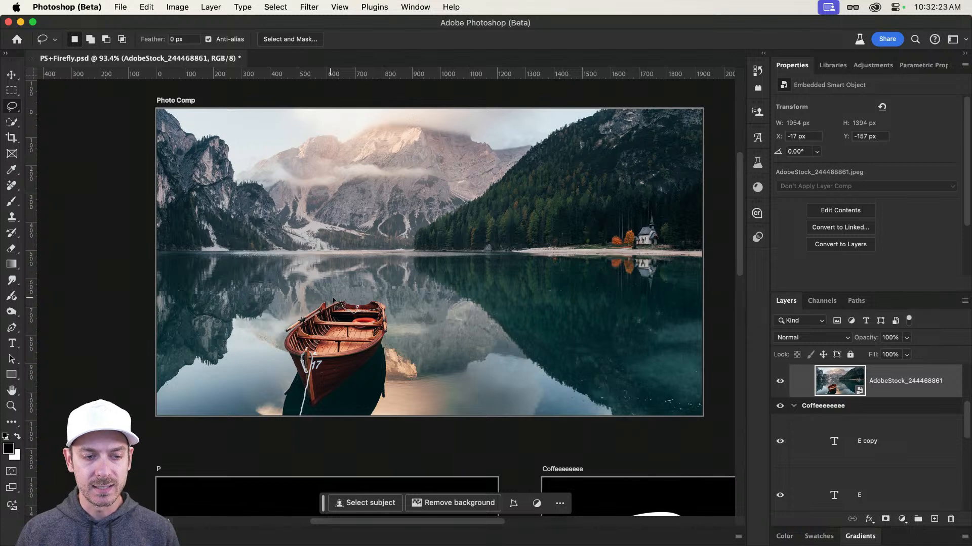
mouse_move(345, 296)
mouse_down()
mouse_move(296, 312)
mouse_move(279, 330)
mouse_move(272, 423)
mouse_move(374, 431)
mouse_move(389, 411)
mouse_move(391, 302)
mouse_move(345, 294)
mouse_up()
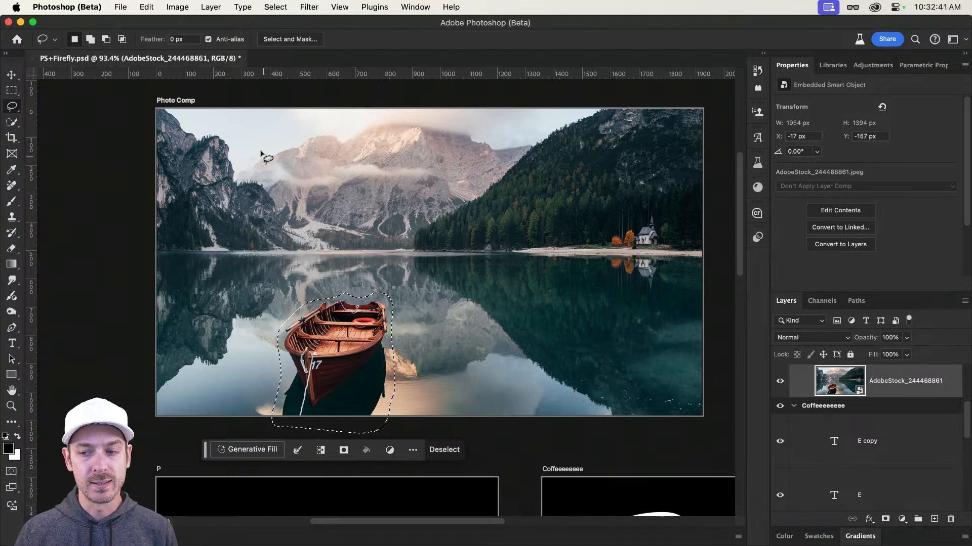
Step: Rasterize the lake photo smart object layer AdobeStock_244468861
click(149, 6)
click(150, 6)
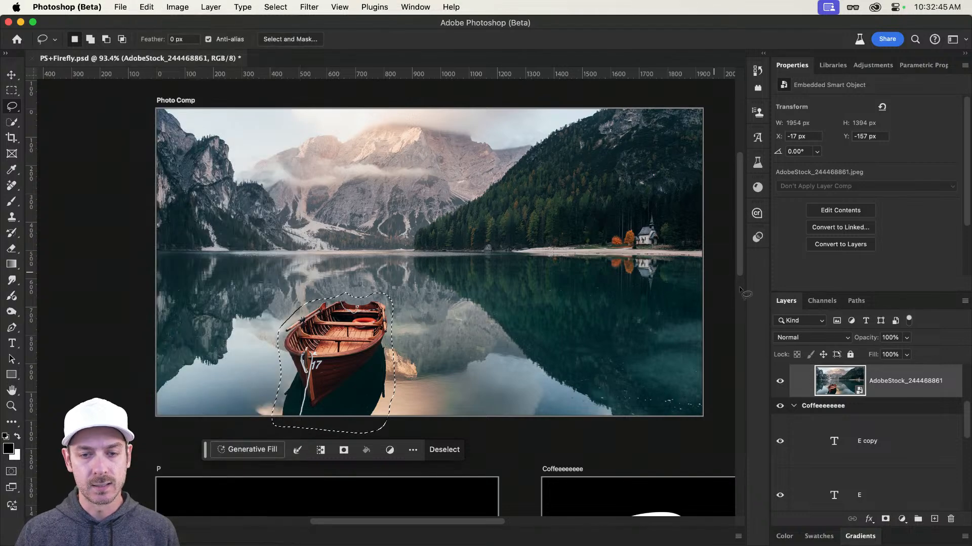
right_click(919, 388)
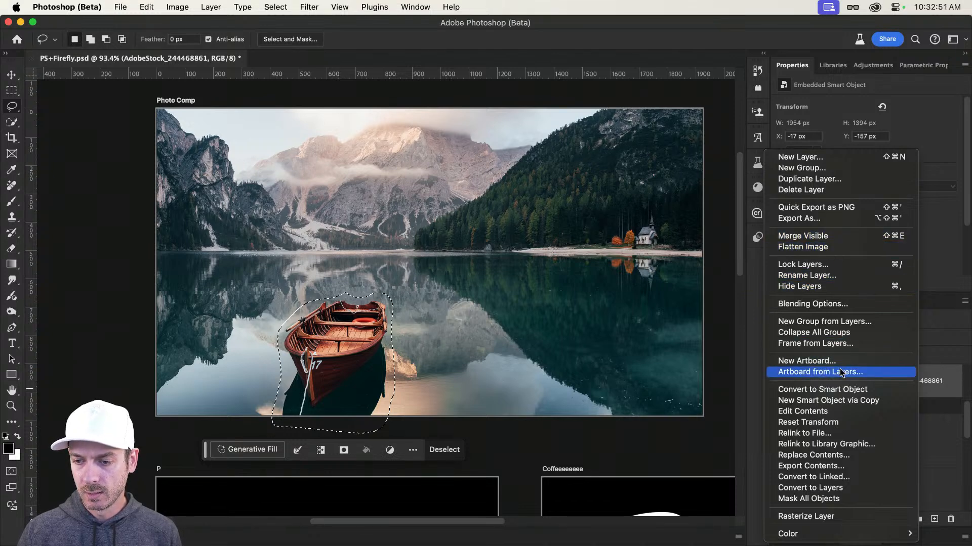
click(826, 516)
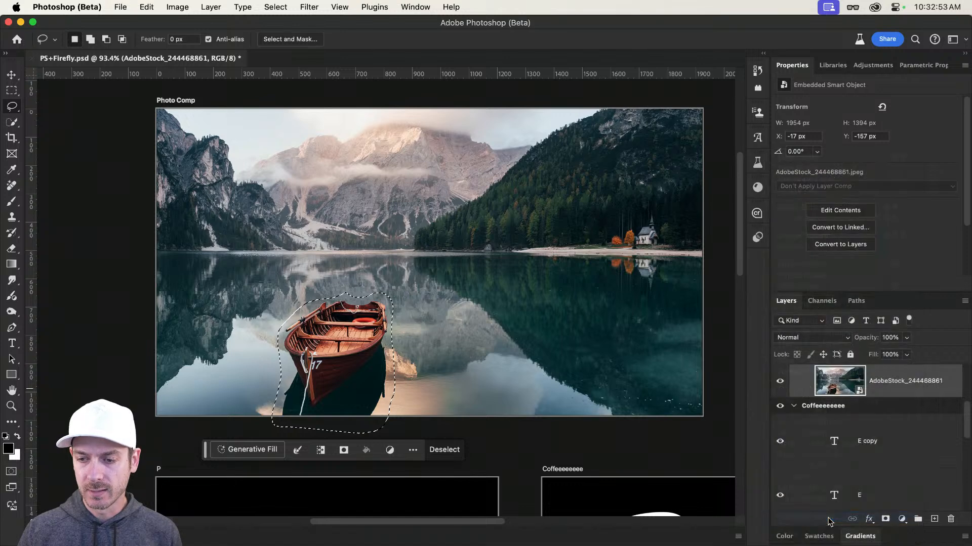
Step: Fill the lassoed boat area with Content-Aware contents, Color Adaptation on, Normal mode at 100% opacity, and deselect
click(146, 7)
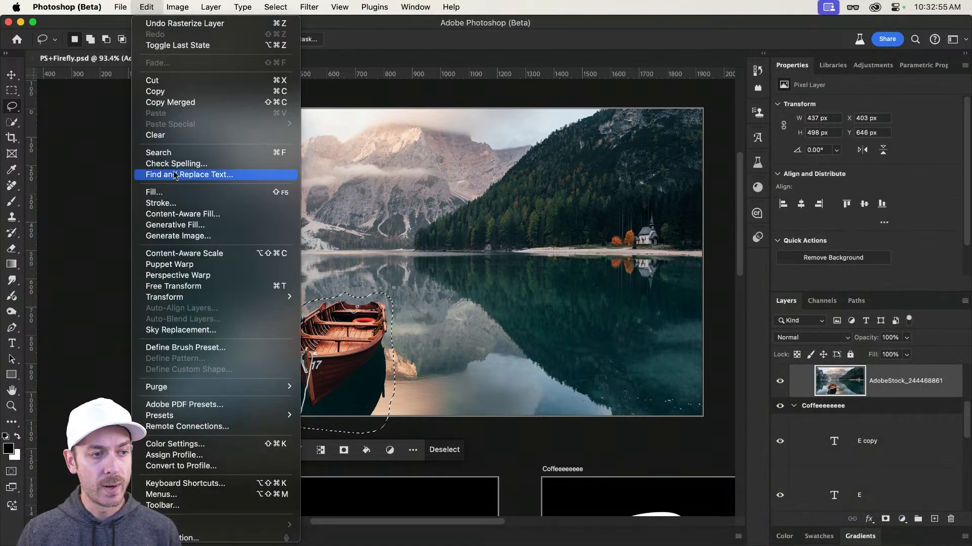
click(174, 193)
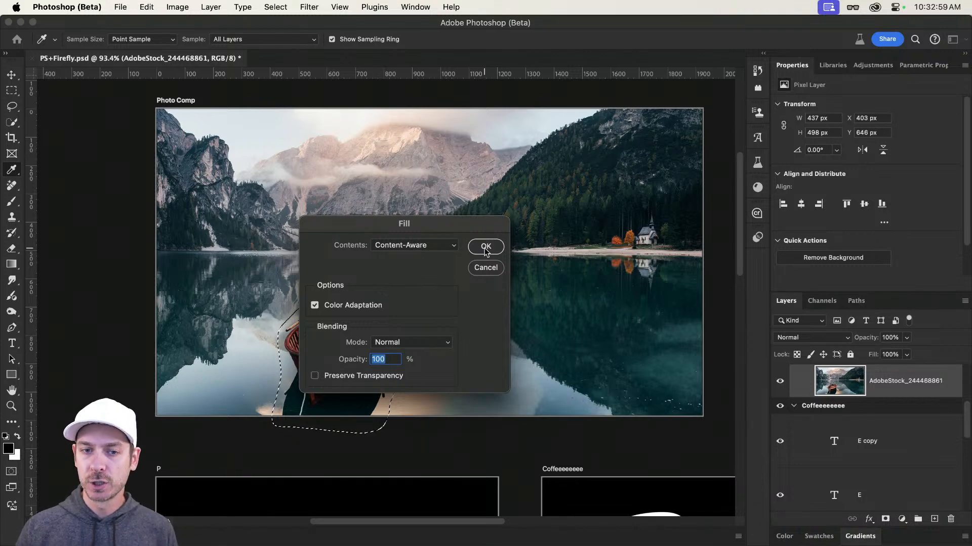
click(485, 247)
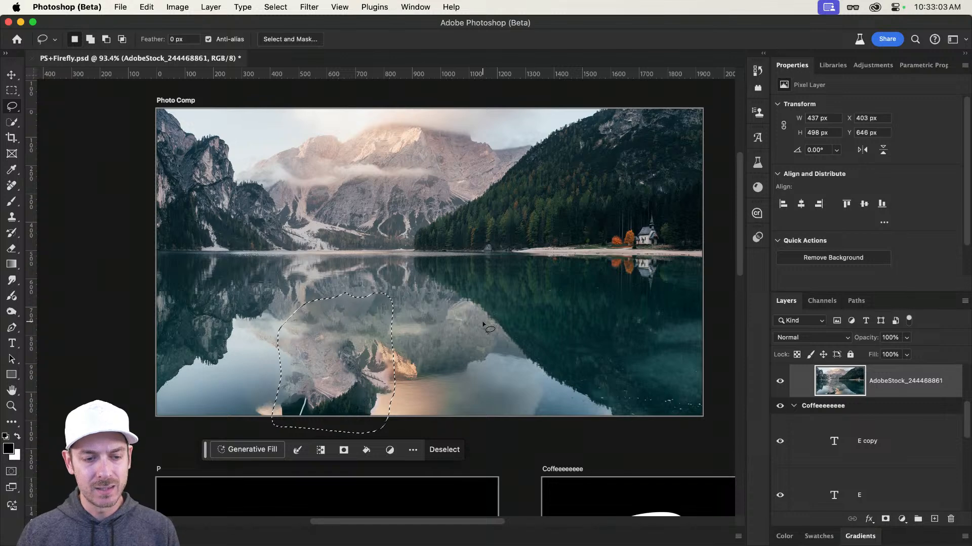
key(super+d)
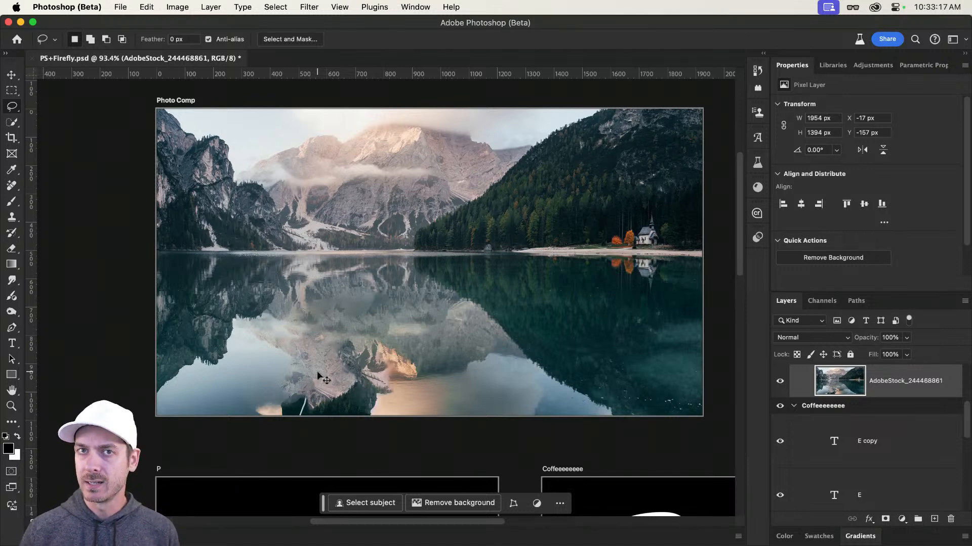
Step: Undo the deselection and content-aware fill, and run Generative Fill without a prompt on the lassoed rowboat area
key(super+z)
key(super+z)
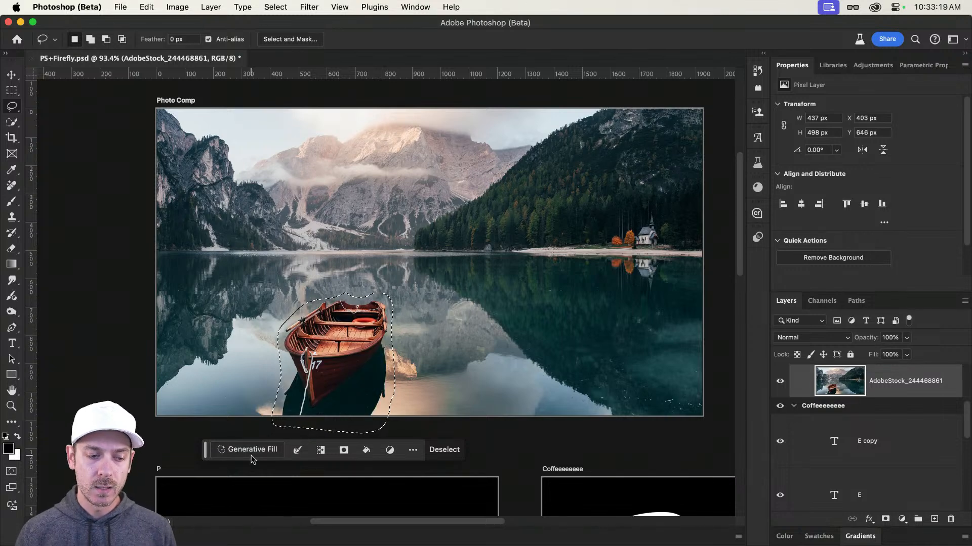
click(251, 450)
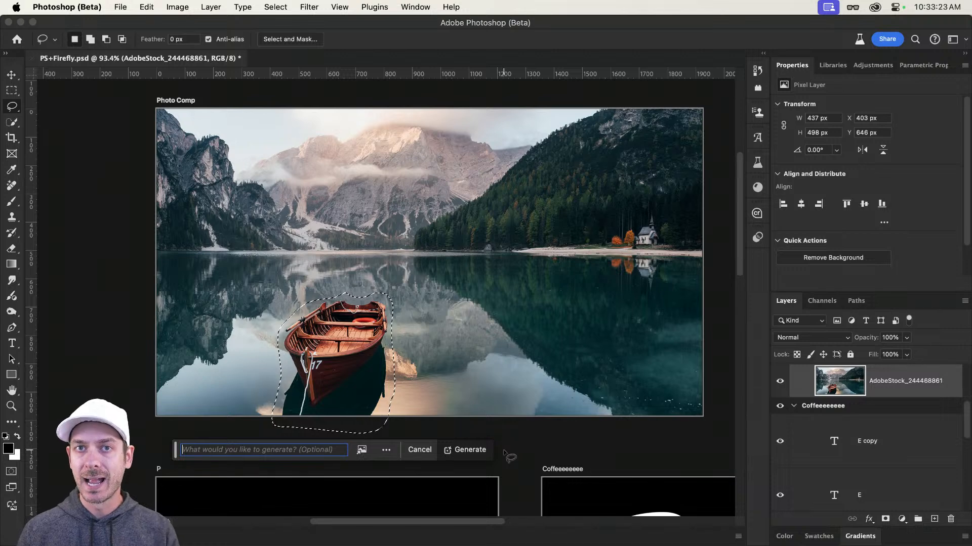
click(468, 457)
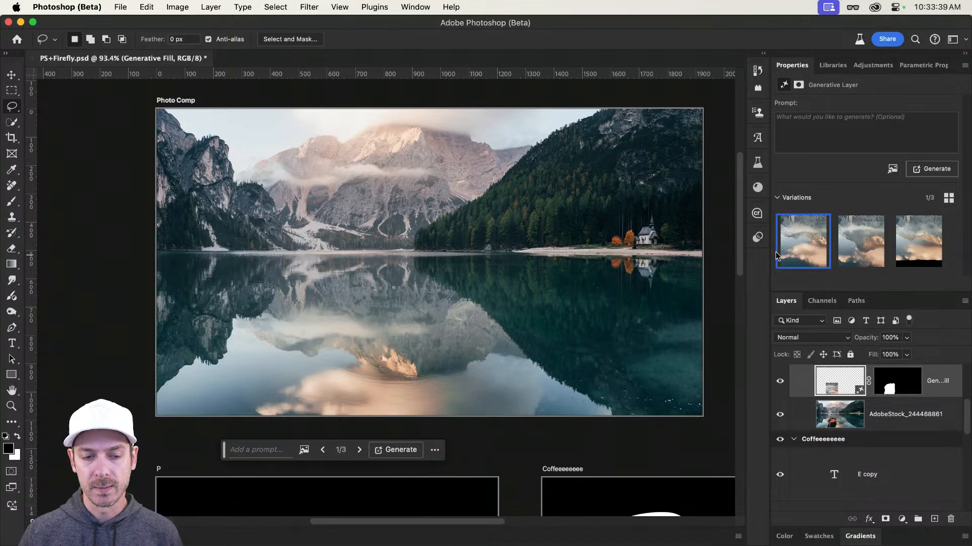
Step: Compare the generated variations of the lake without the boat and apply the third one
mouse_move(869, 248)
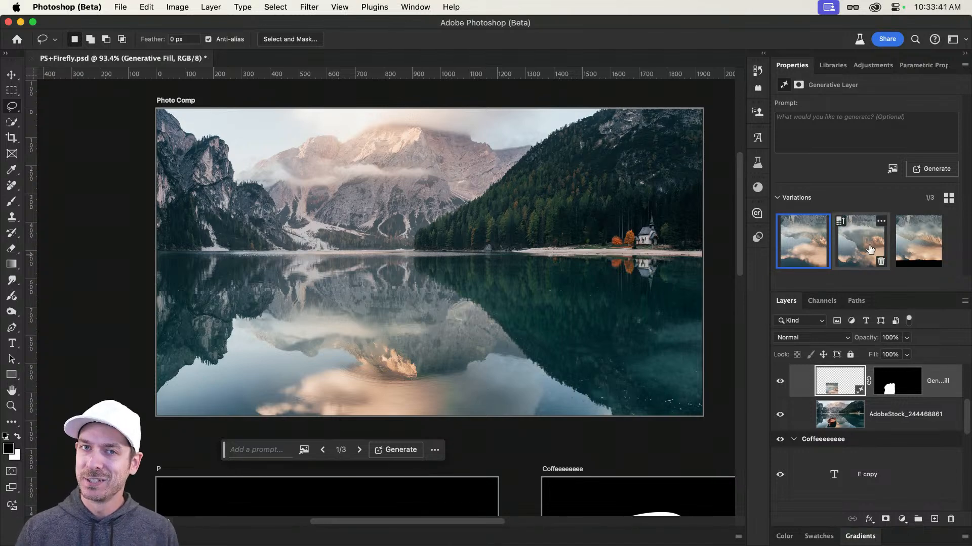
click(870, 248)
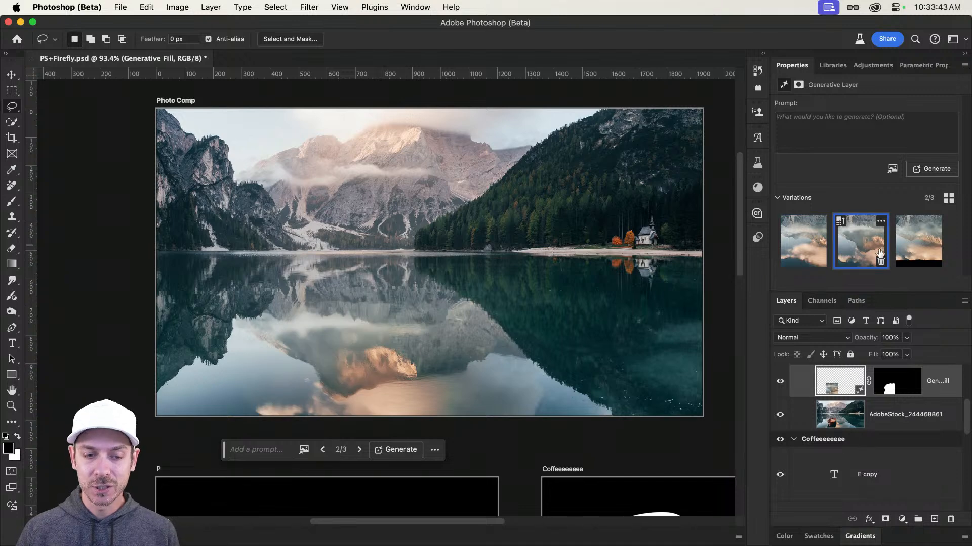
click(910, 252)
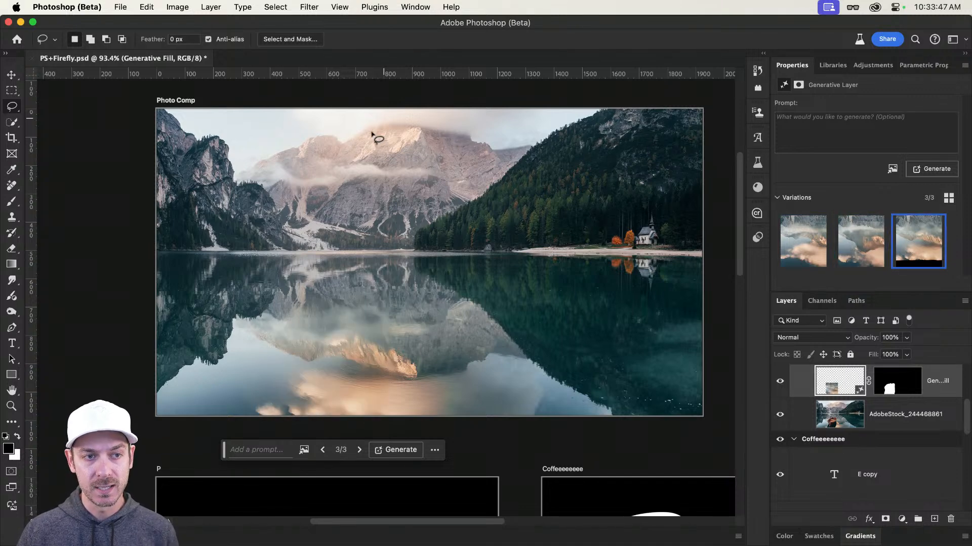
click(859, 253)
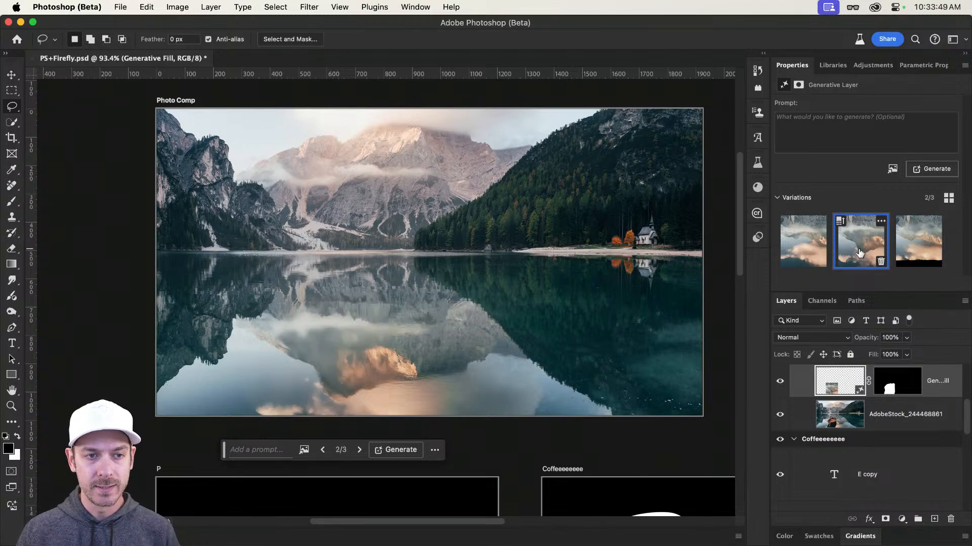
click(815, 251)
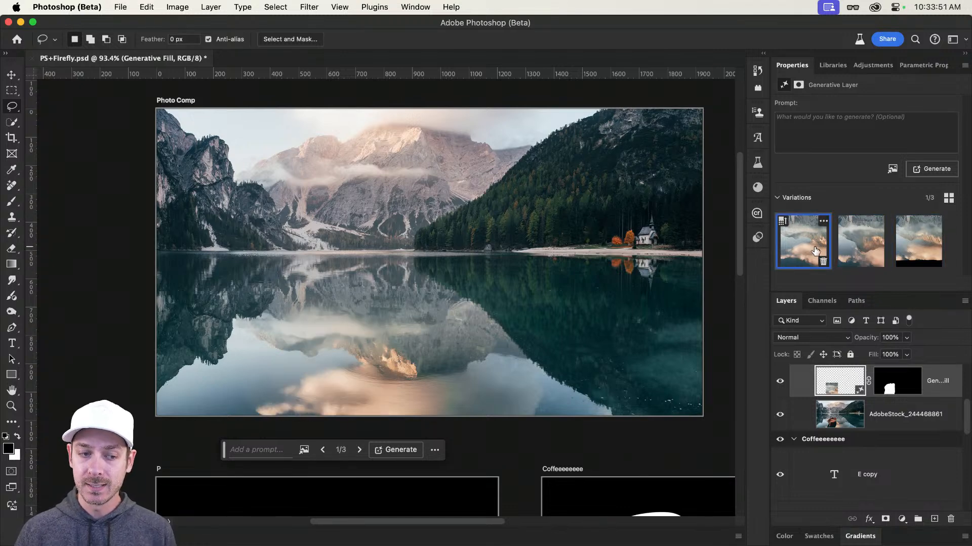
click(904, 241)
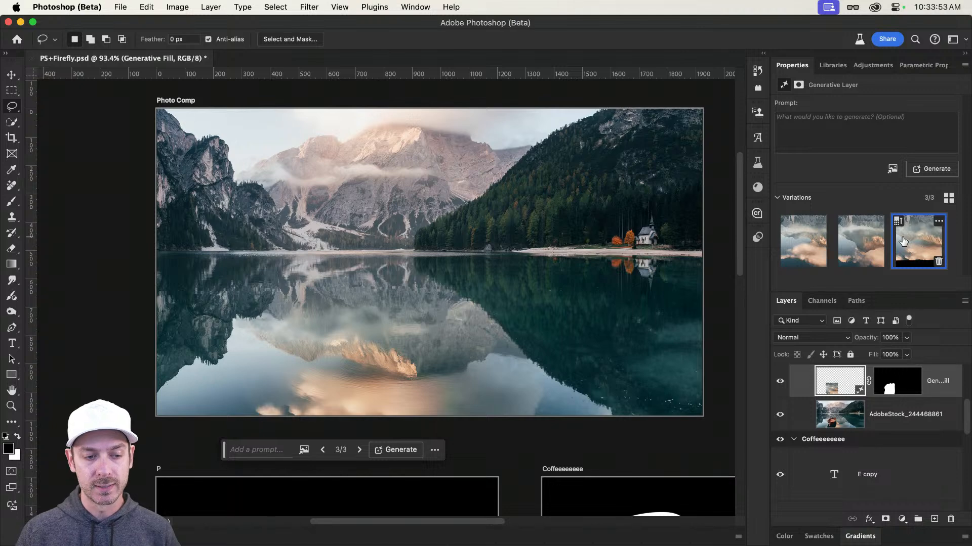
Step: Switch to Safari and look at the search field on the Adobe Stock home page
key(v)
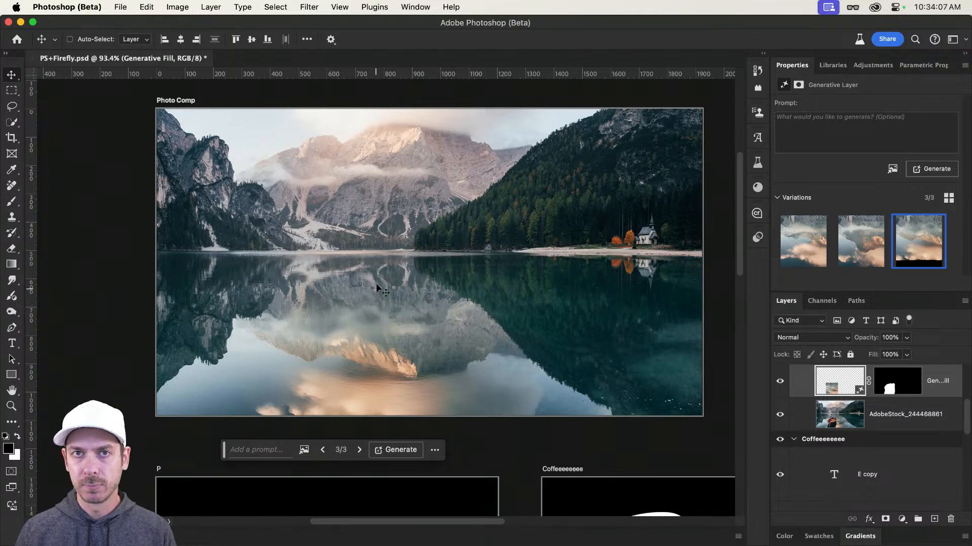
key(super)
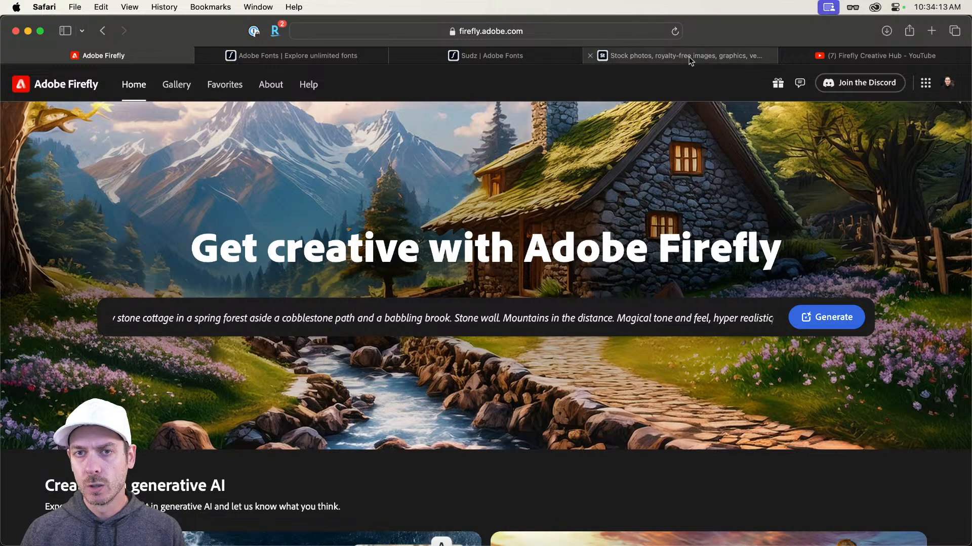
click(718, 56)
click(445, 223)
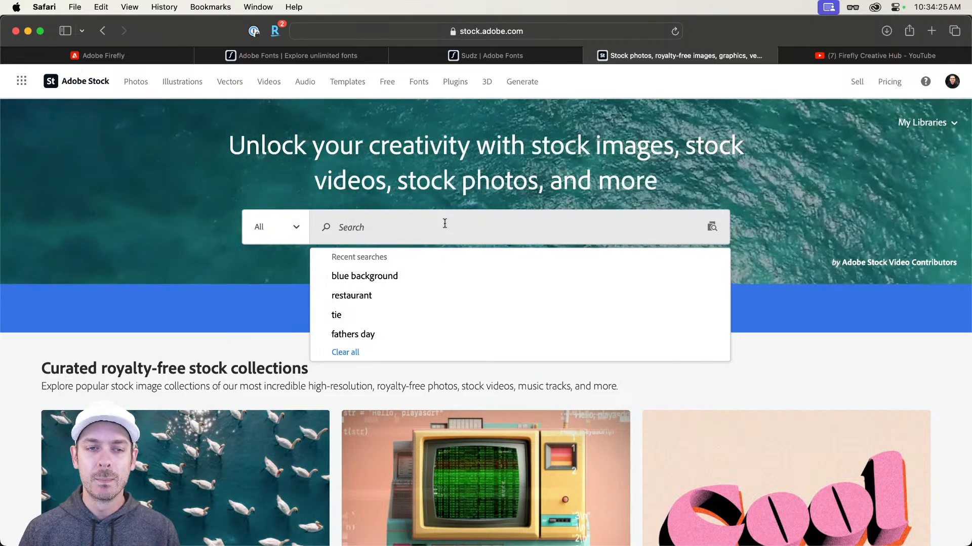
click(482, 130)
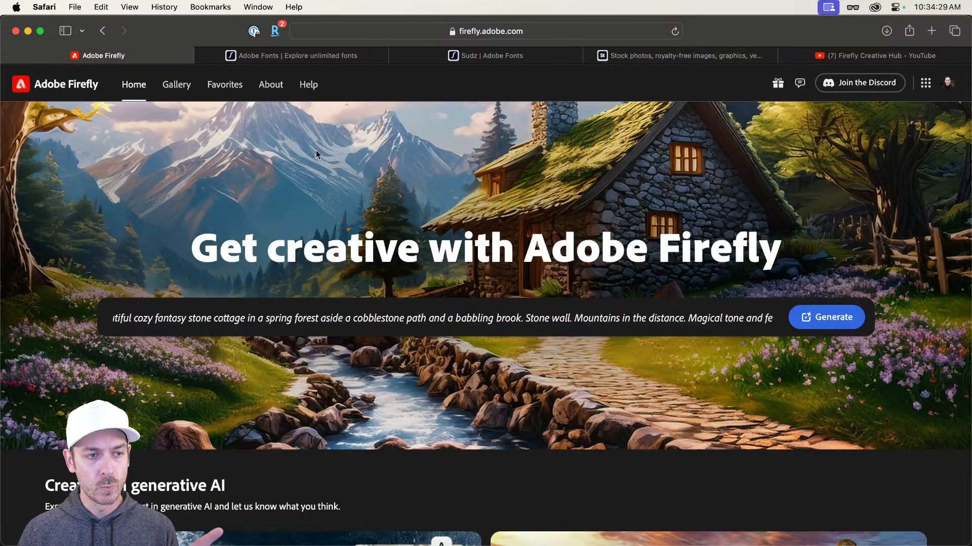
Step: Generate images in Adobe Firefly from the prompt "A mound of dirt with a pink plant"
click(103, 55)
click(450, 321)
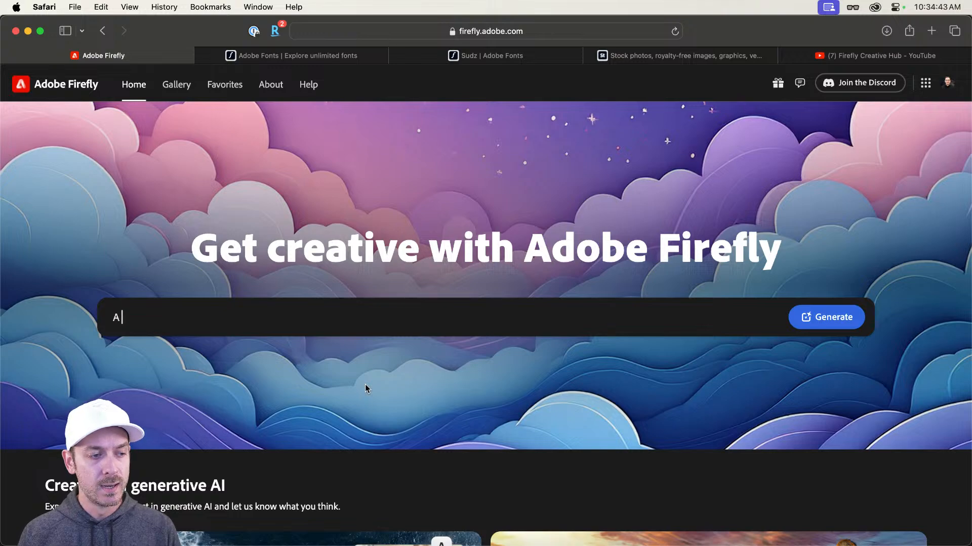
text(ound of)
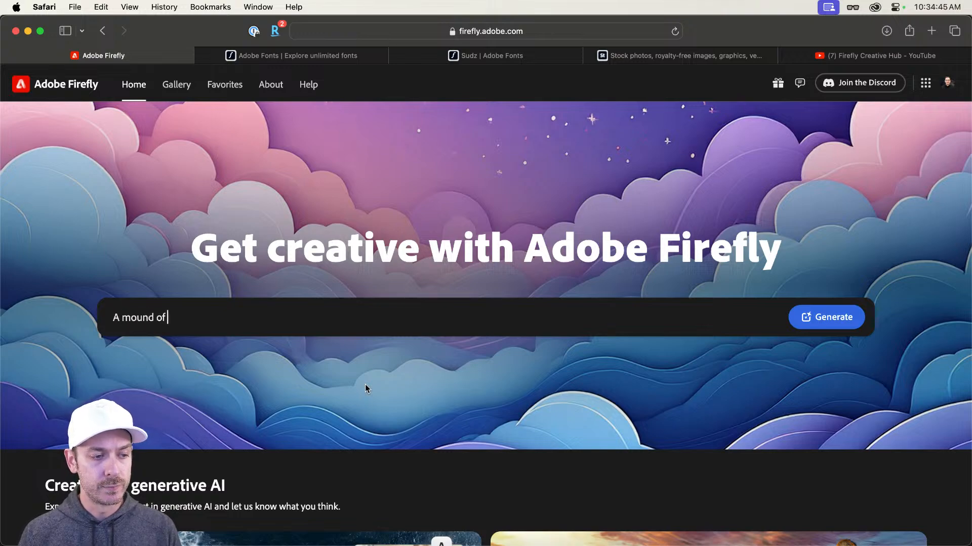
text( dirt with a )
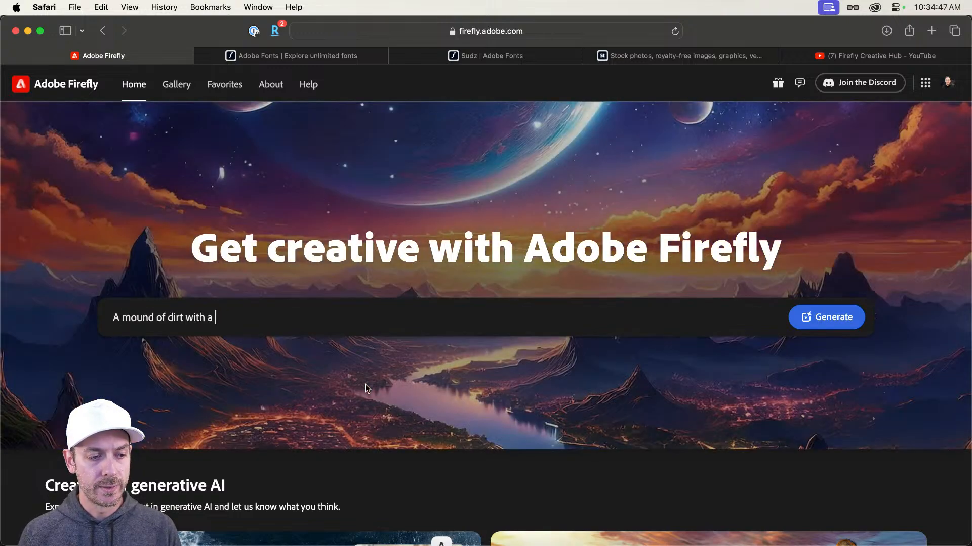
text(pink plant)
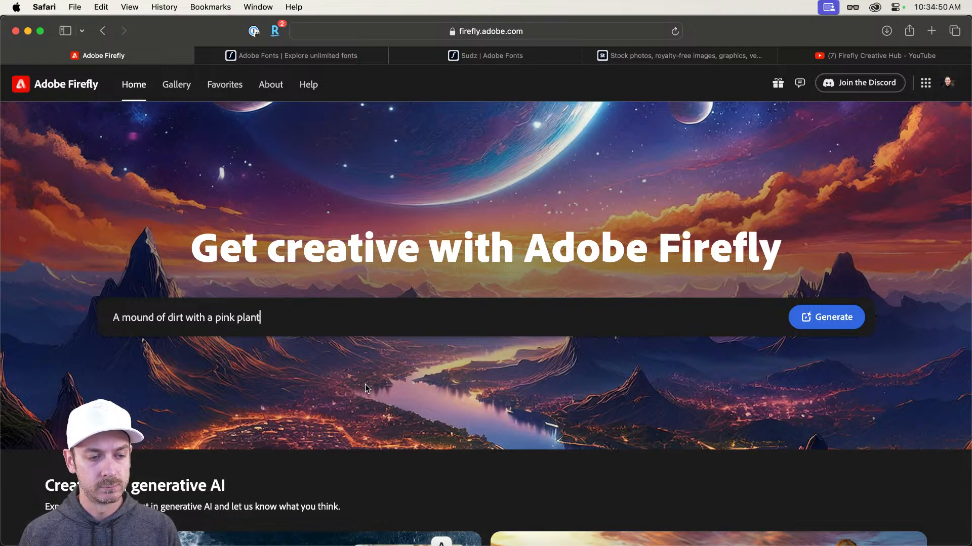
key(Return)
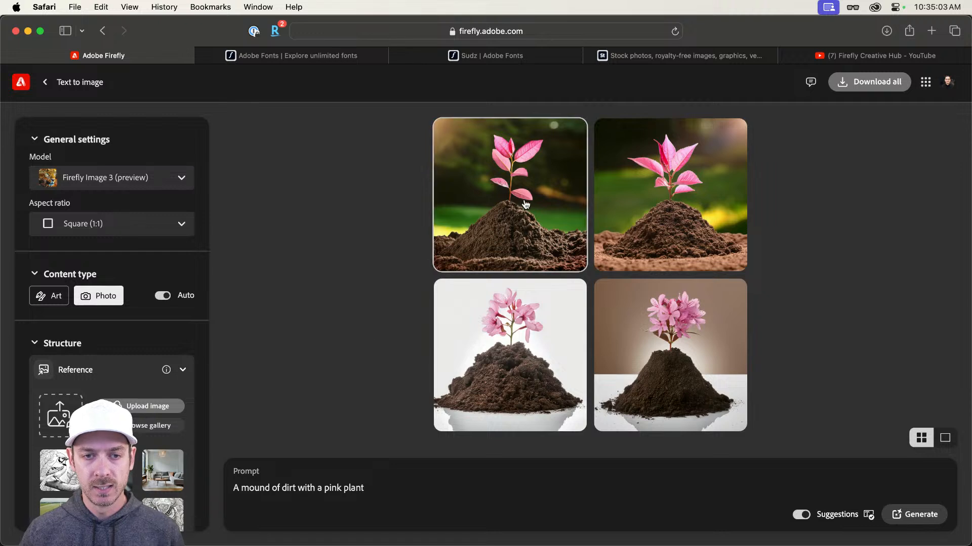
Step: Extend the prompt with ", isolated on a white background" and generate the images again
mouse_move(528, 200)
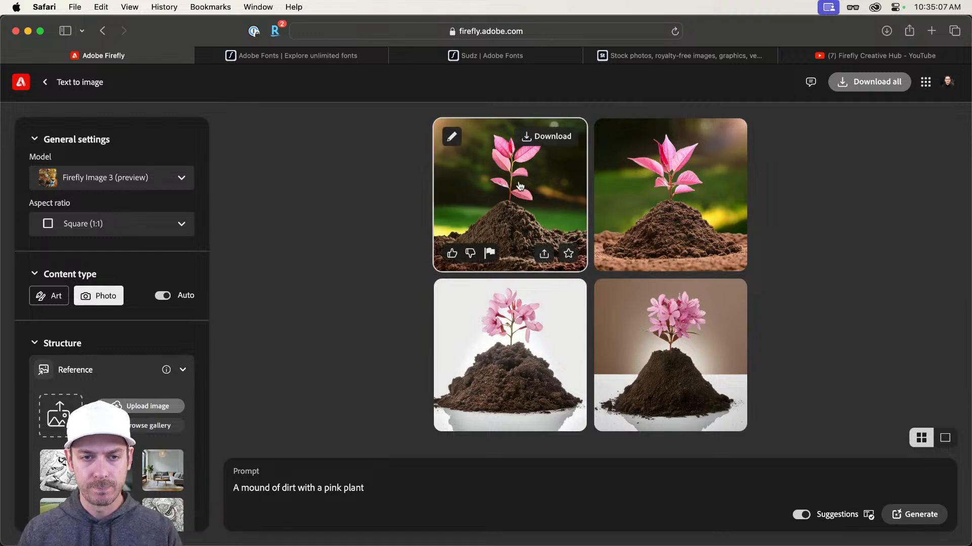
mouse_move(483, 344)
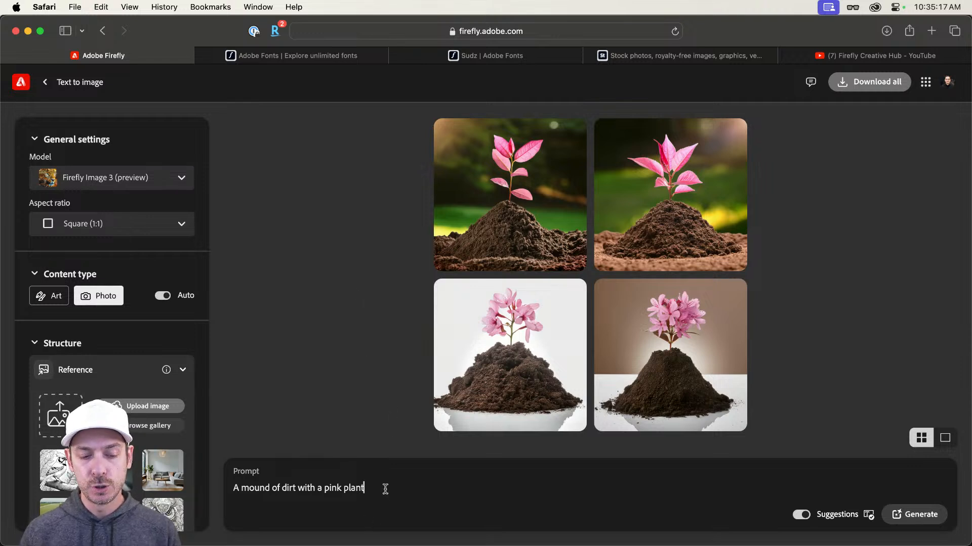
text(, isol)
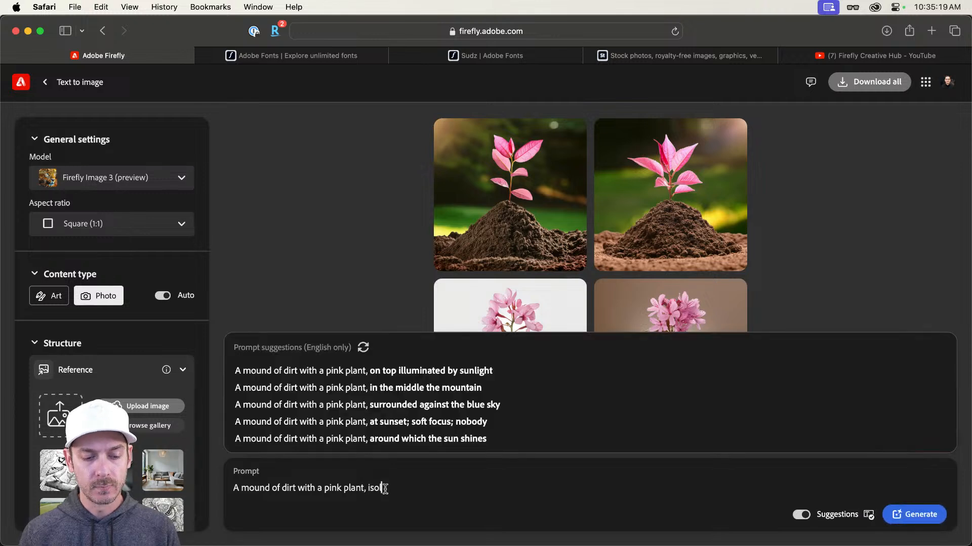
text(ated on a w)
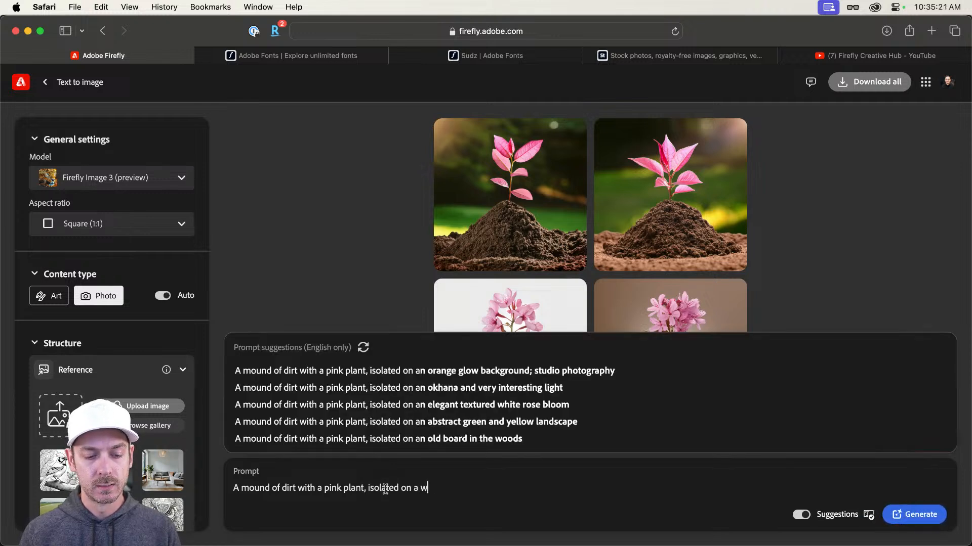
text(hite background)
key(Return)
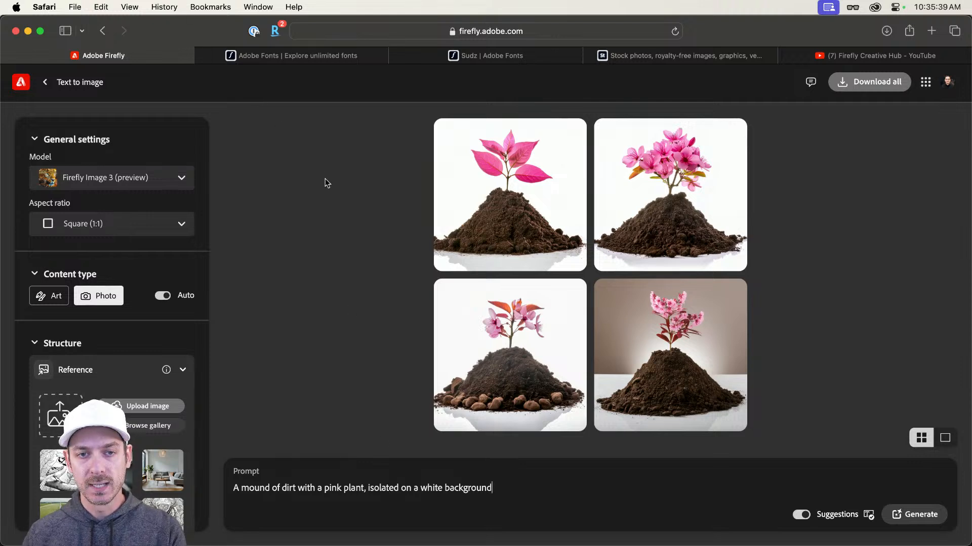
Step: Set the aspect ratio to Widescreen (16:9) and regenerate the images with the same prompt
click(127, 232)
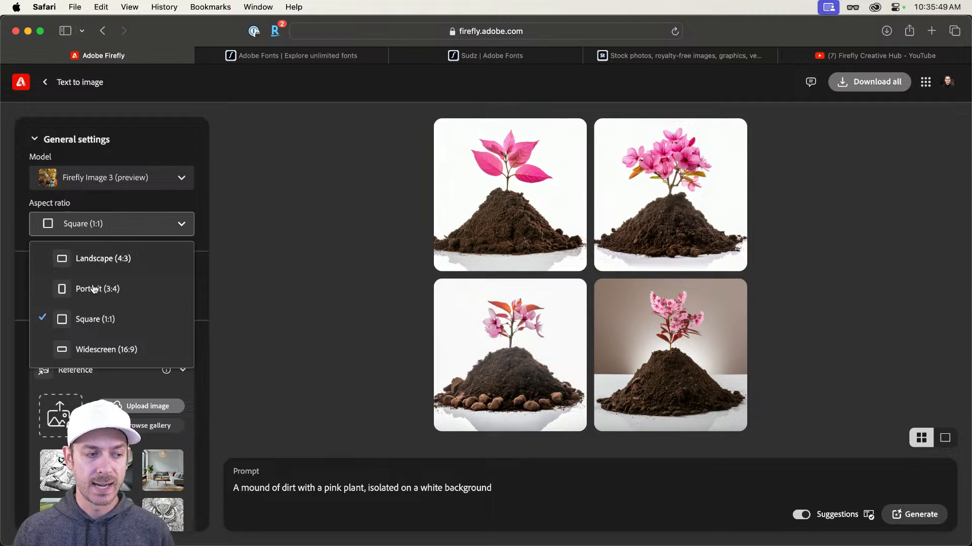
click(100, 353)
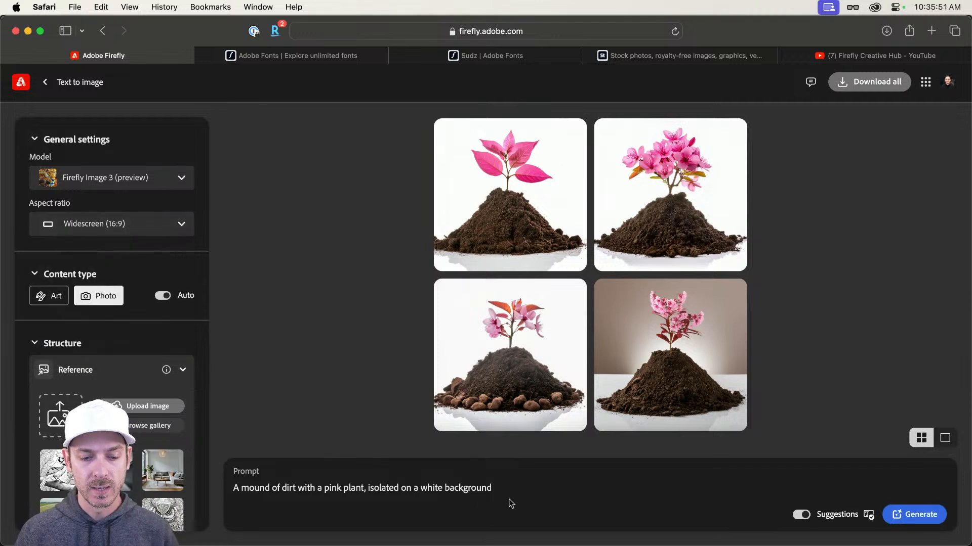
click(517, 487)
key(Return)
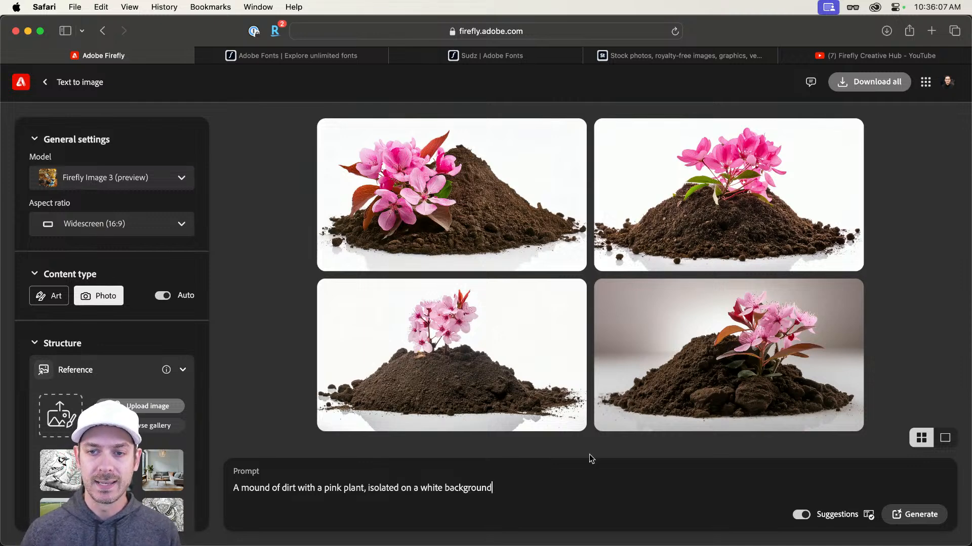
Step: Set the aspect ratio to Portrait (3:4) and regenerate the images with the same prompt
mouse_move(842, 369)
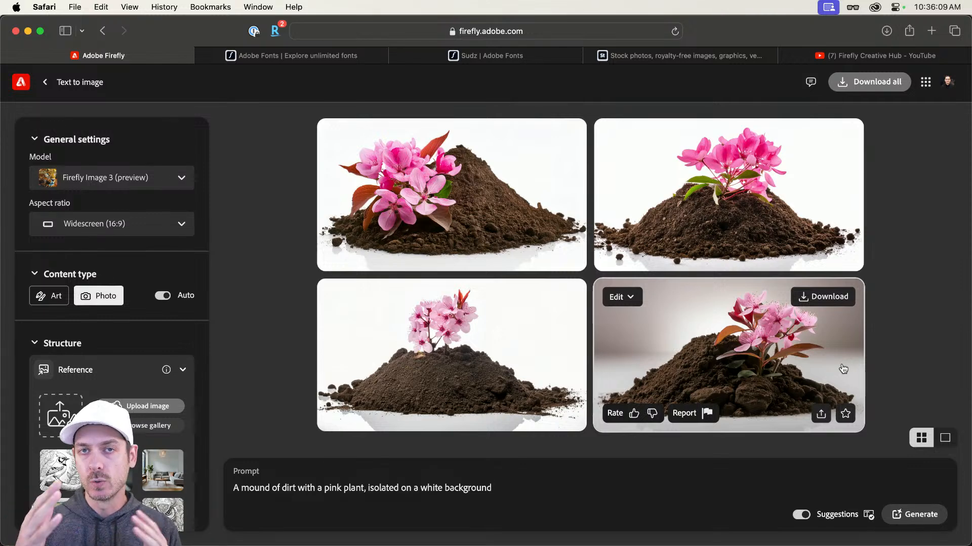
click(57, 224)
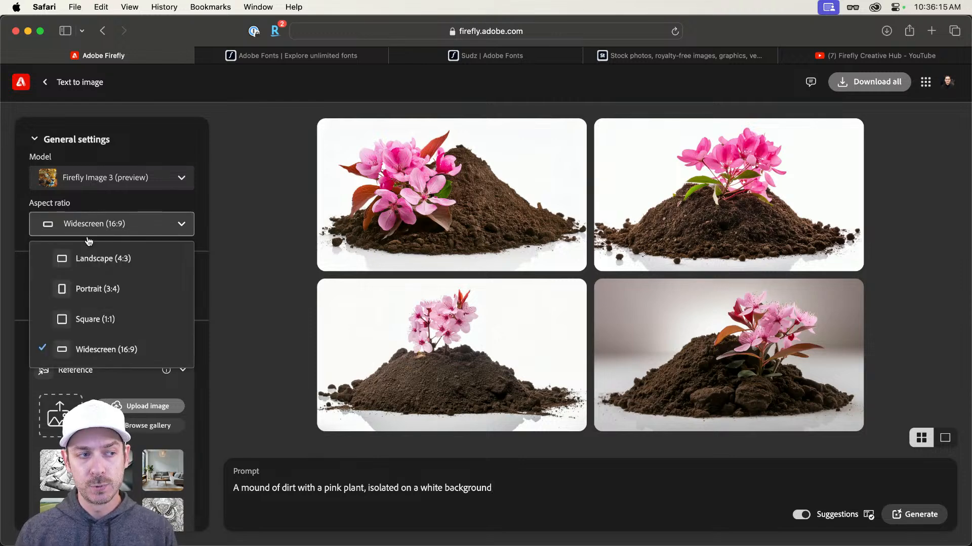
click(105, 296)
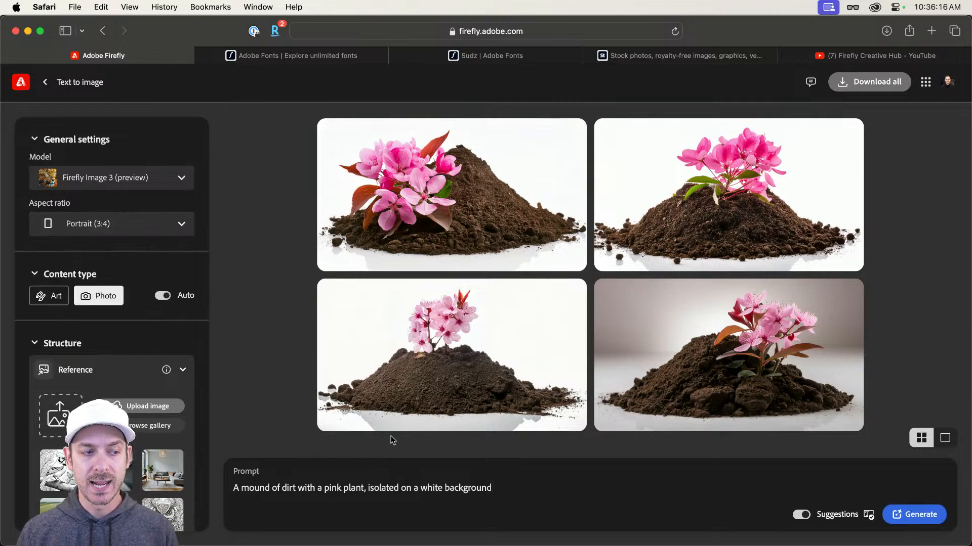
click(507, 485)
key(Return)
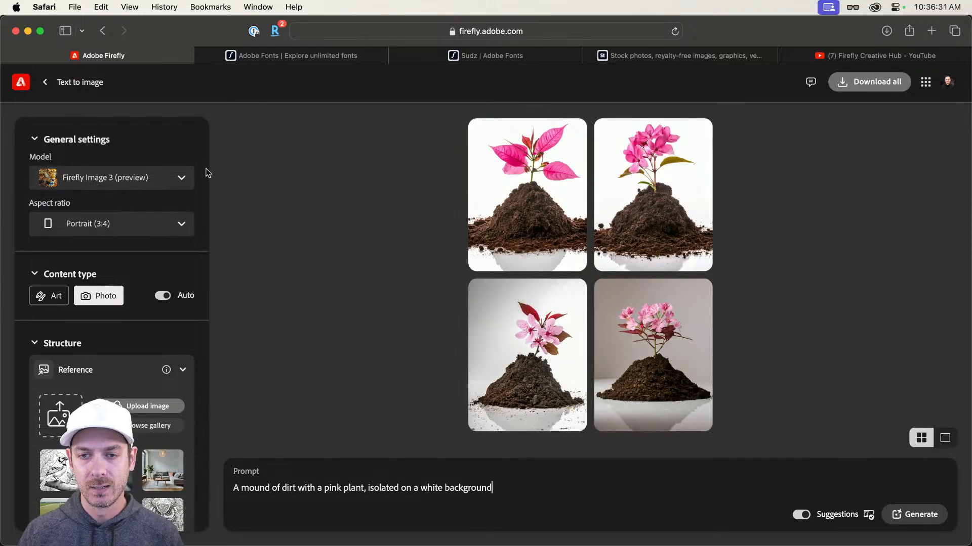
Step: Return to the widescreen results and copy the first image, with large pink flowers in front of the dirt mound
click(104, 29)
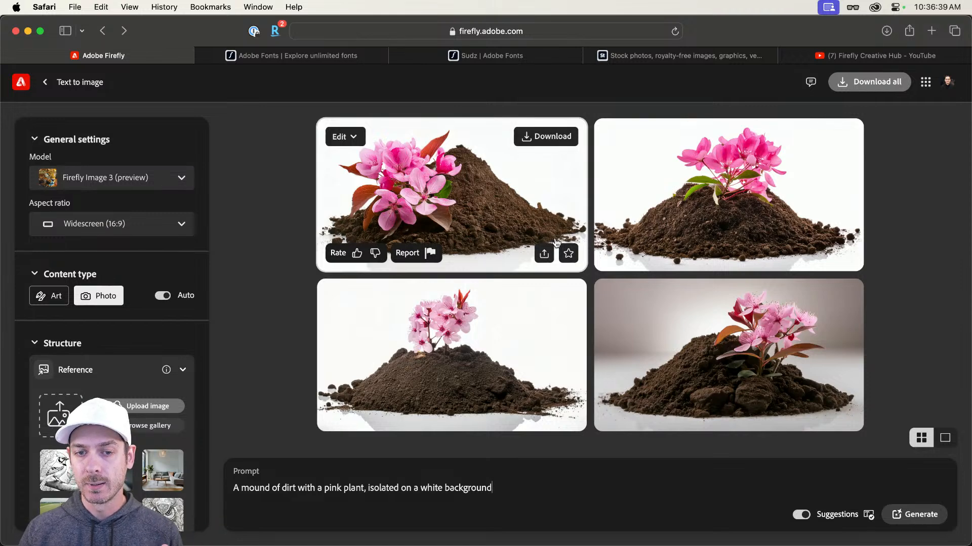
click(544, 255)
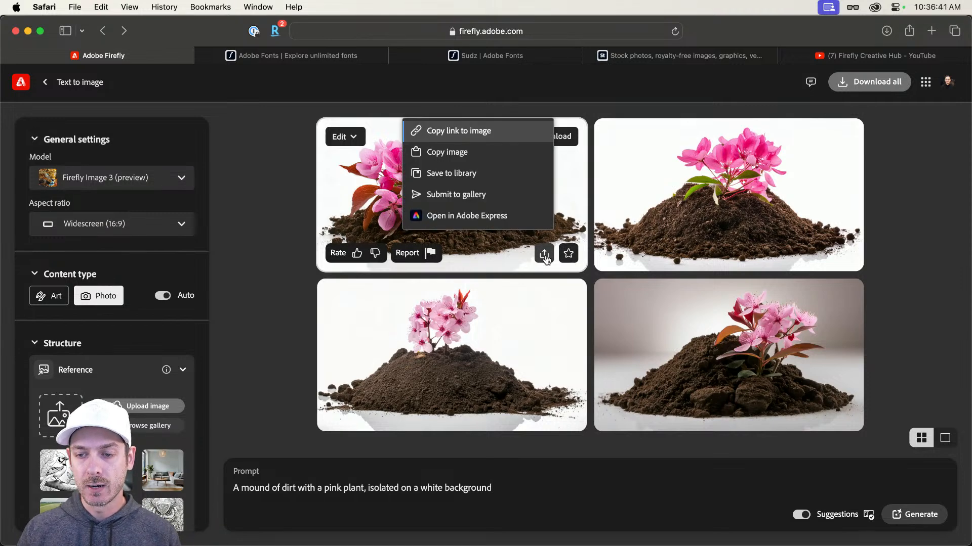
click(484, 154)
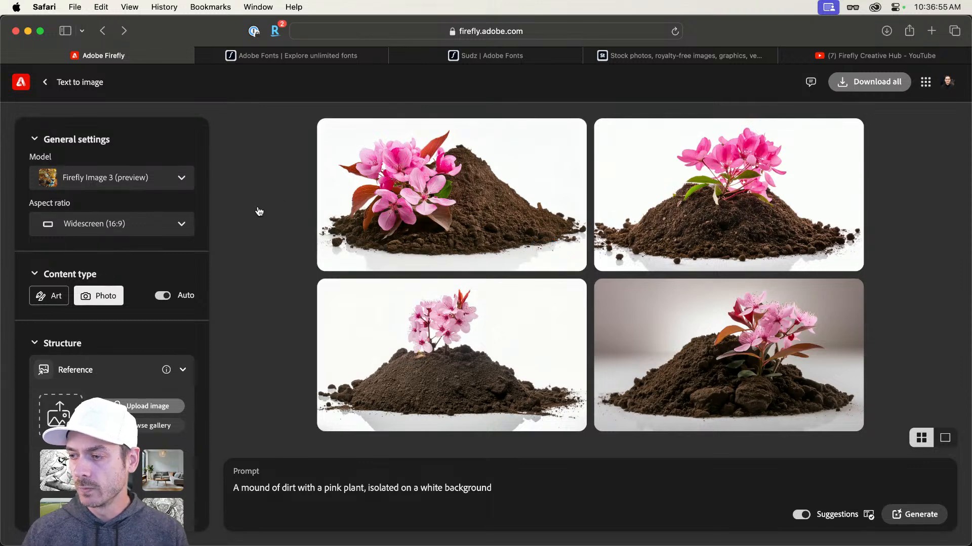
Step: Switch to Photoshop, paste the copied image into the Photo Comp artboard, and scale it to about 1091 by 623 px over the middle of the lake
key(super+Tab)
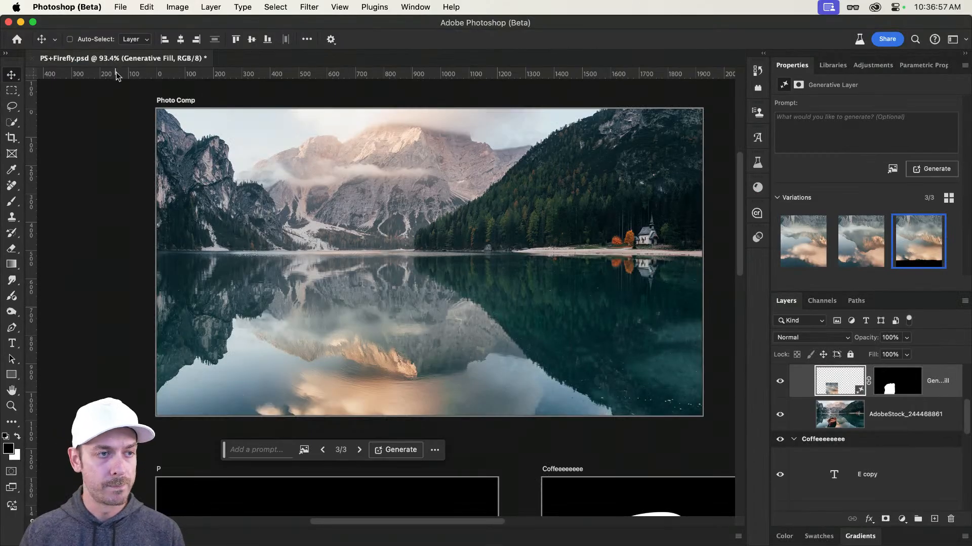
key(super+v)
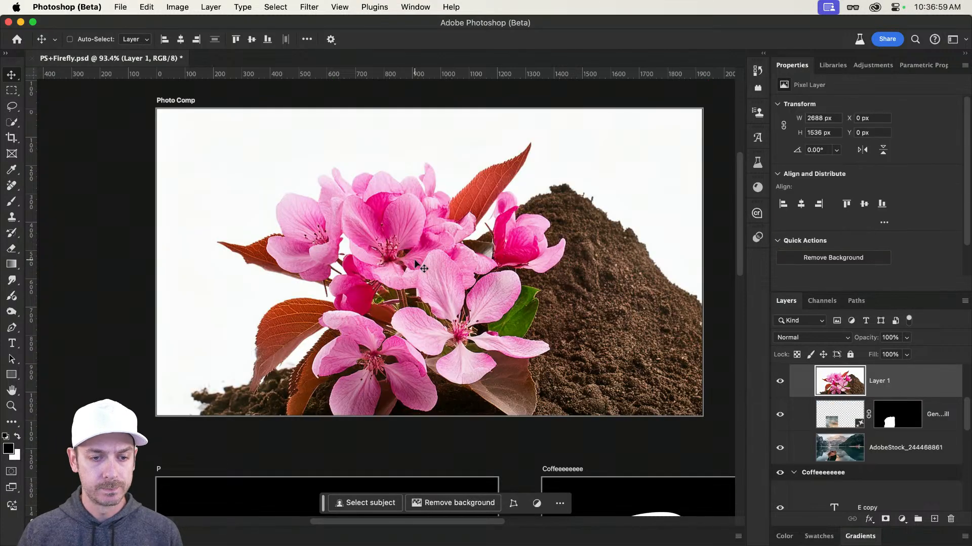
key(super+minus)
key(super+t)
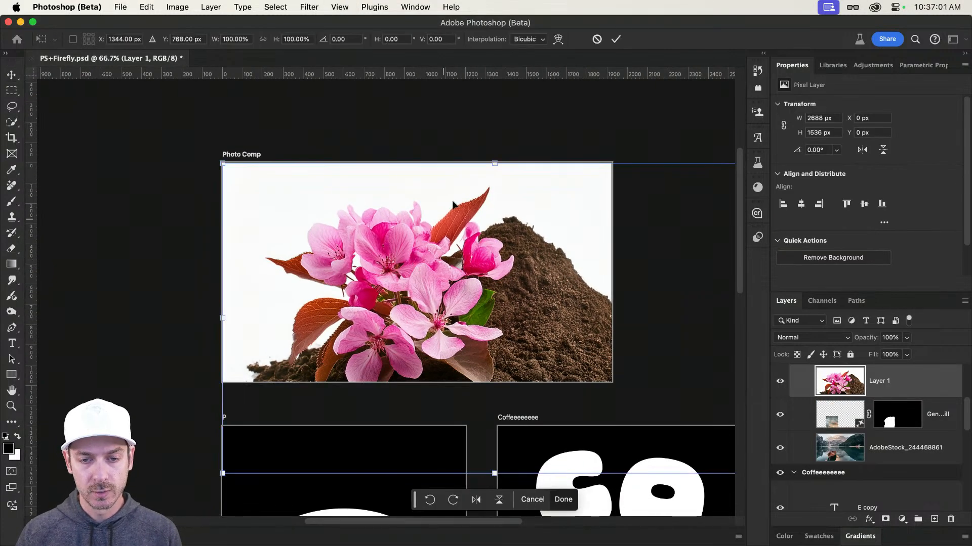
drag(494, 163, 497, 254)
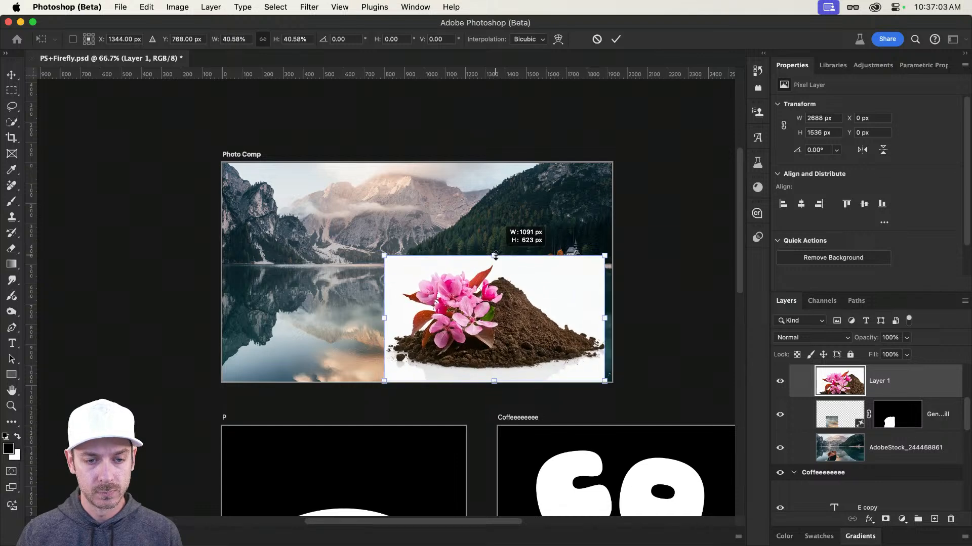
drag(489, 333, 388, 299)
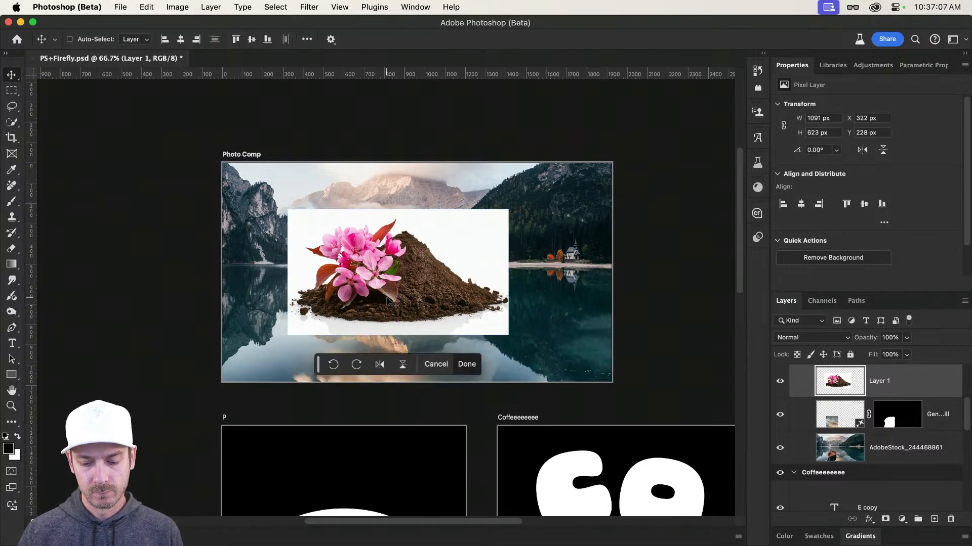
key(Return)
Step: Remove the white background from the pasted mound layer and examine the edges of the cutout
scroll(392, 293, up, 3)
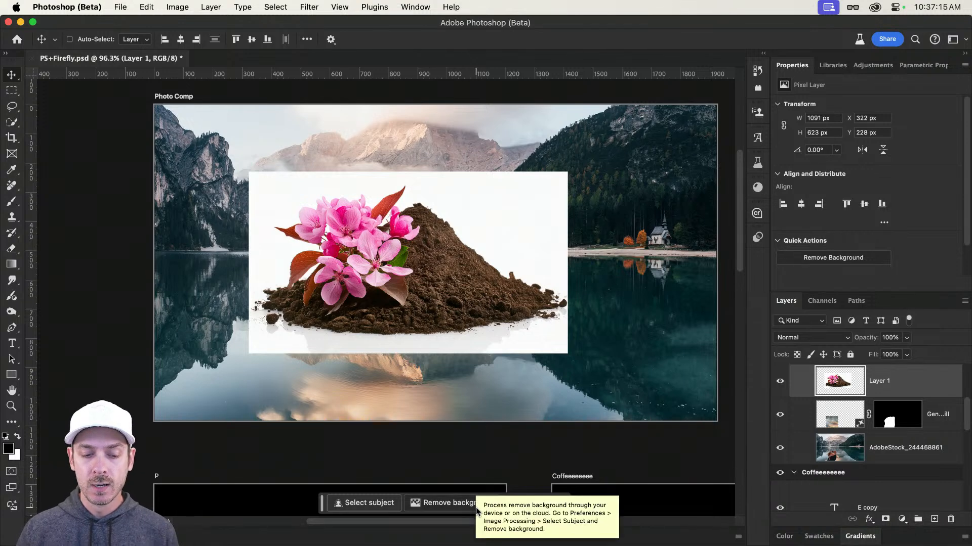
click(460, 505)
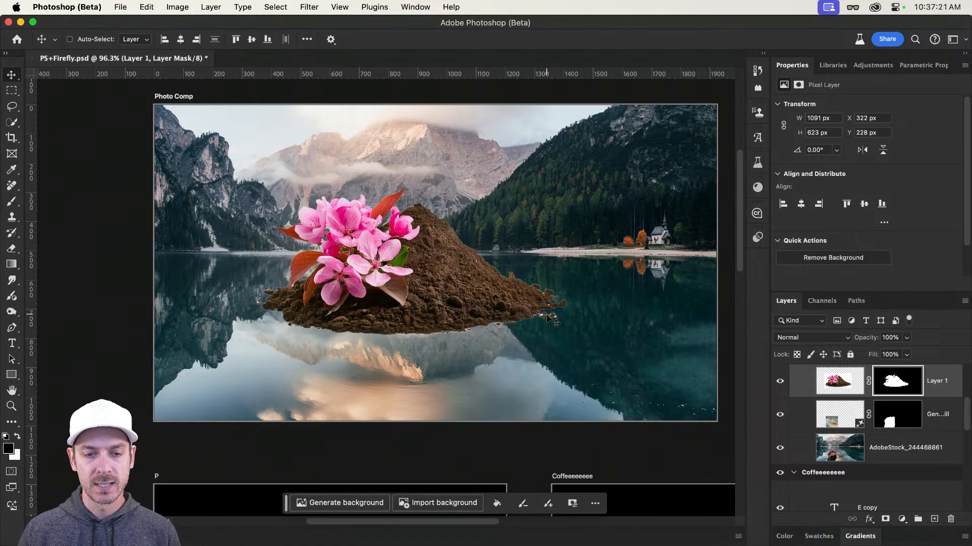
scroll(550, 319, up, 5)
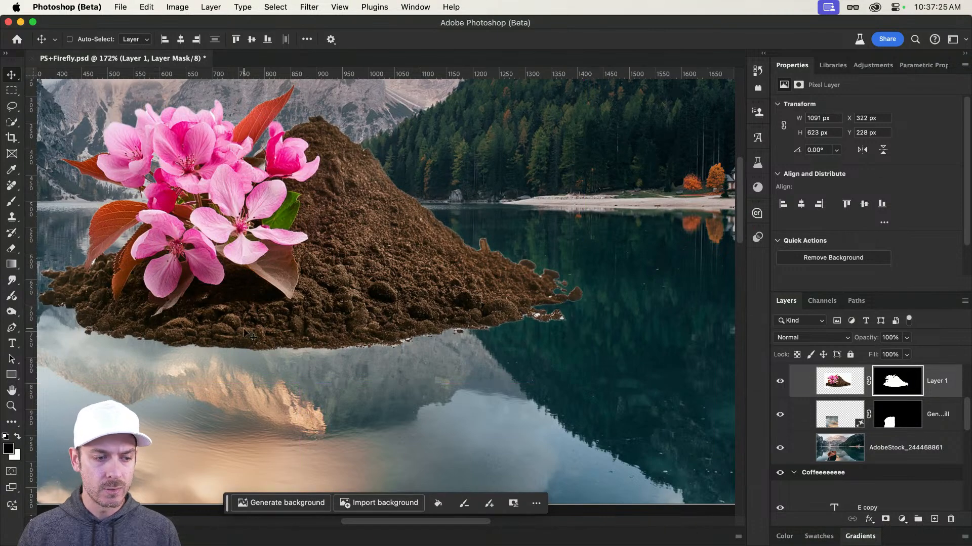
drag(391, 332, 363, 326)
drag(331, 306, 414, 308)
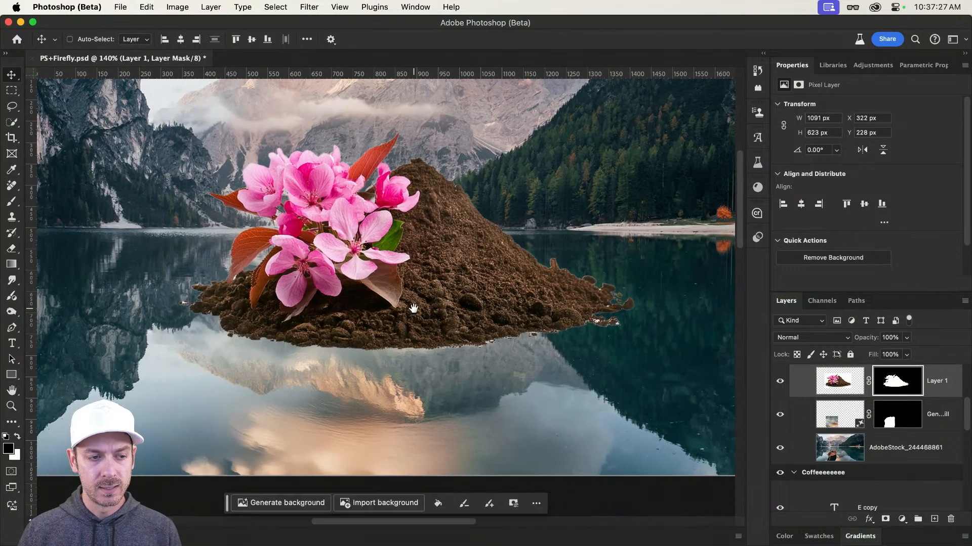
key(super+1)
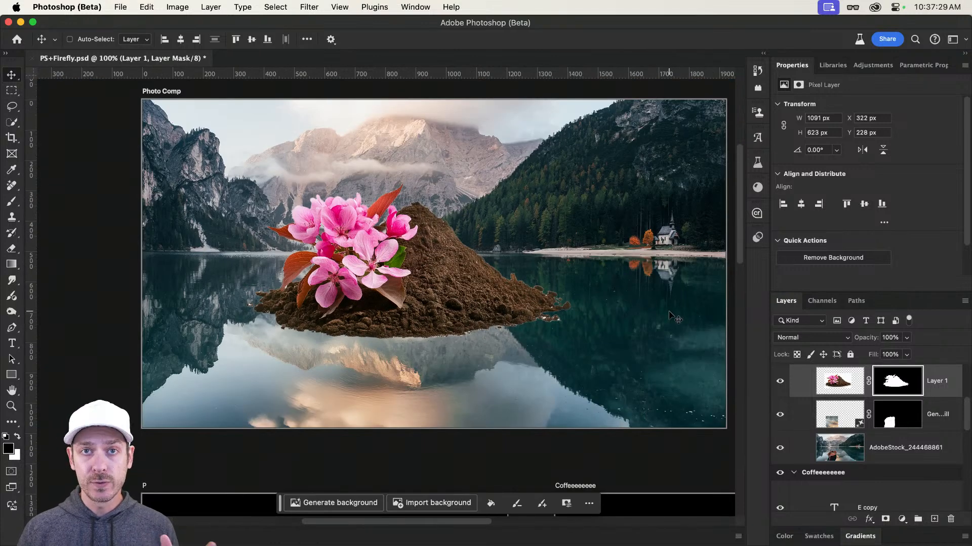
Step: Undo the background removal on the mound layer and select the dirt mound with its flowers using the Object Selection tool
click(916, 384)
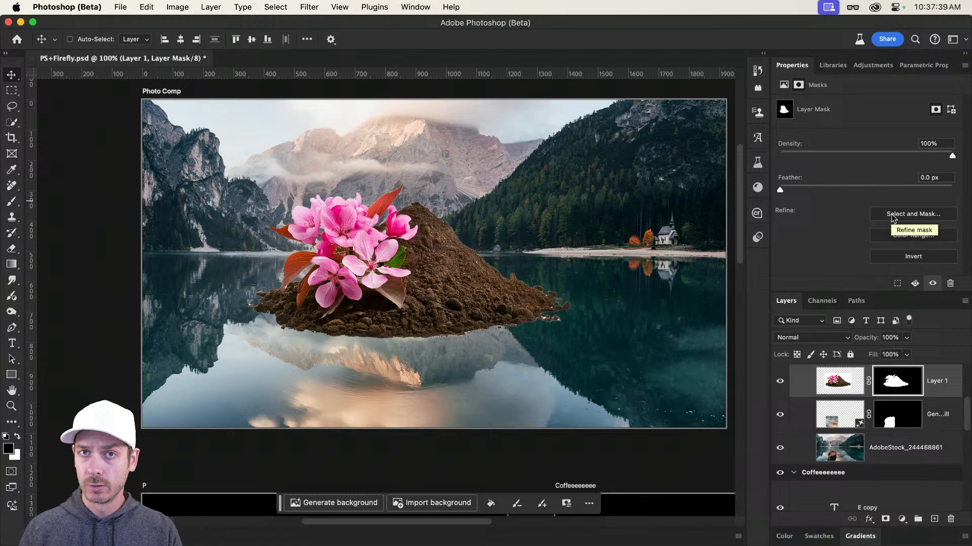
key(super+z)
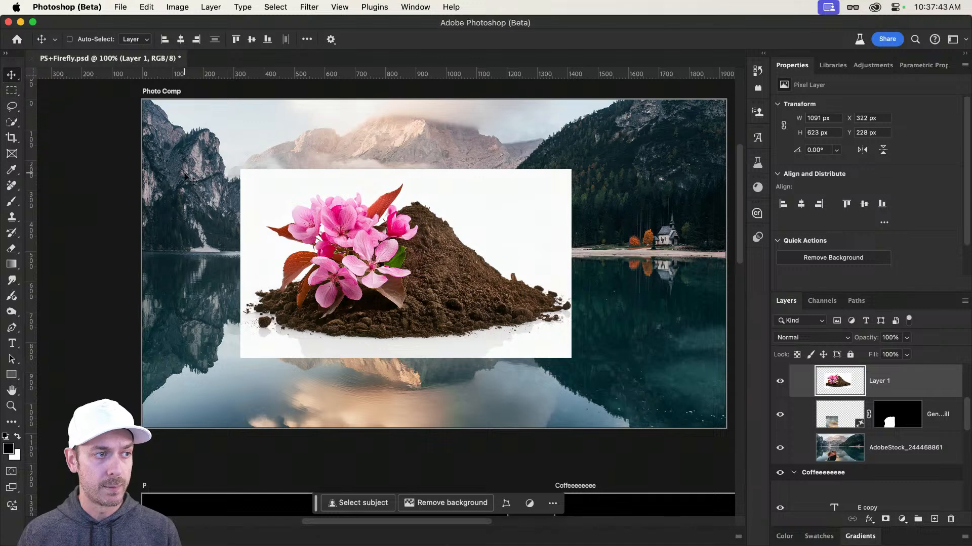
click(12, 122)
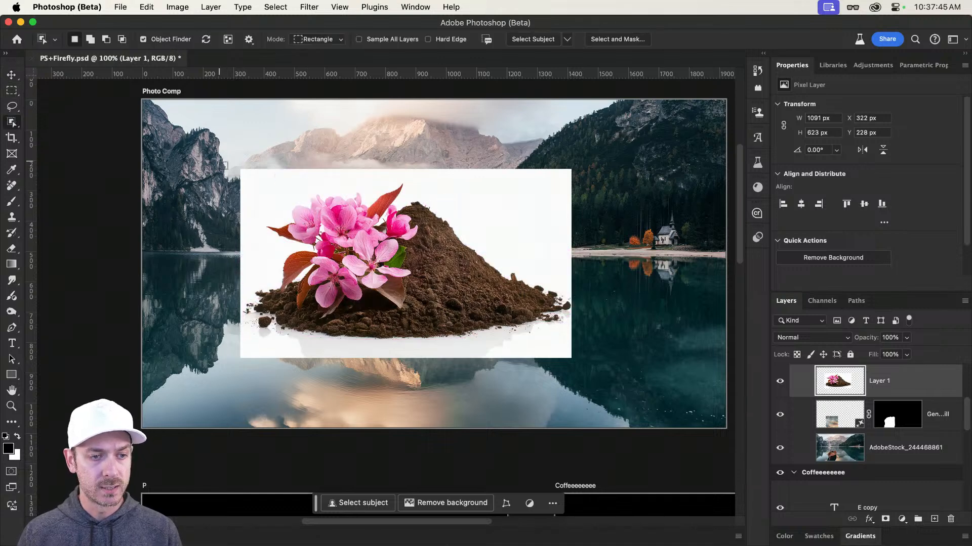
drag(218, 158, 583, 357)
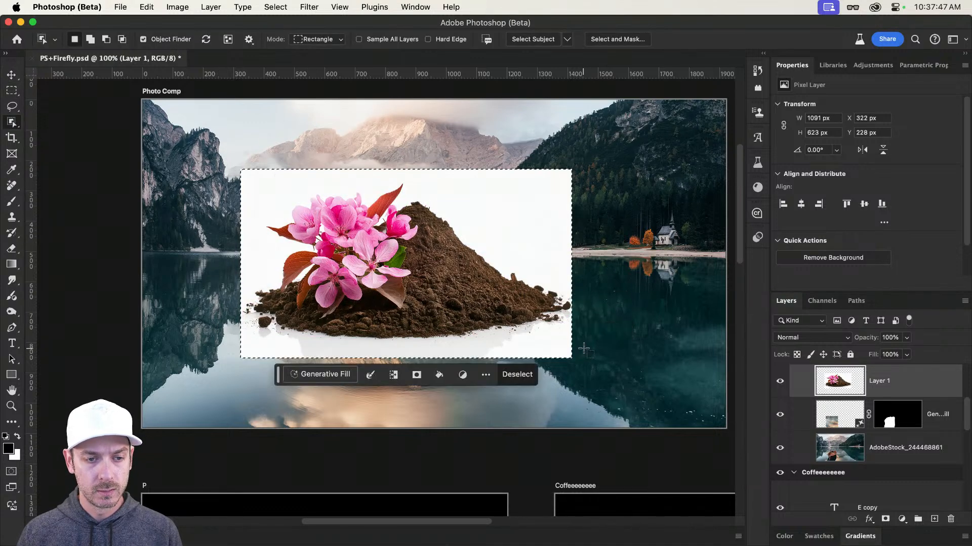
key(super+d)
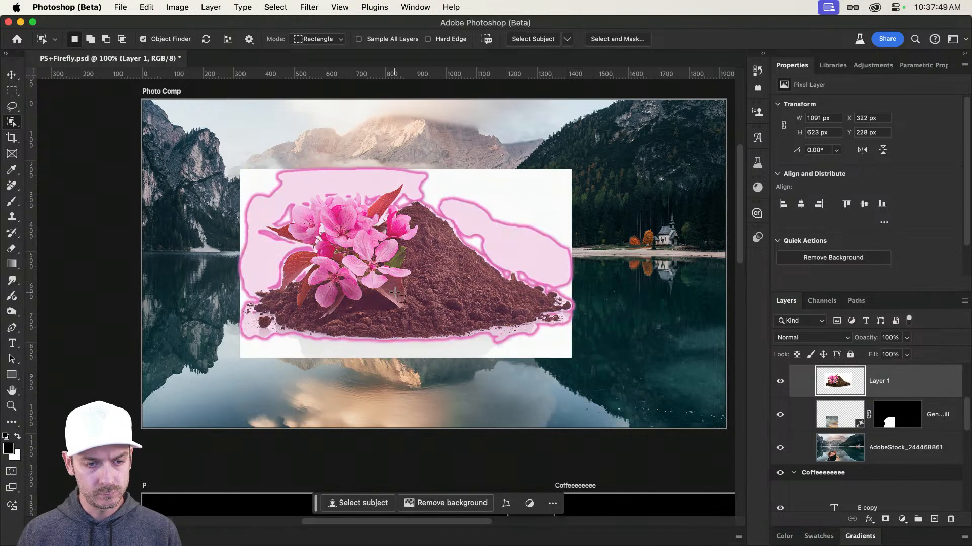
click(396, 295)
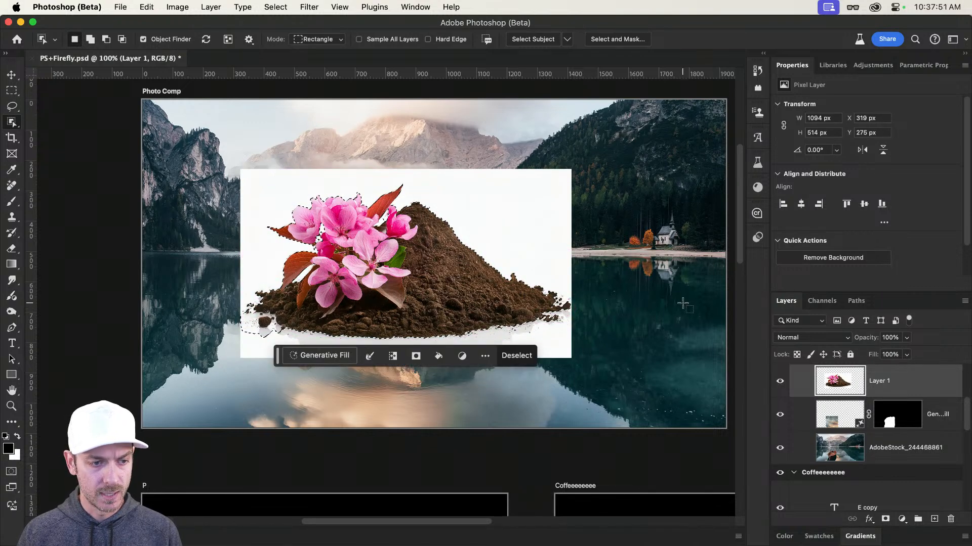
key(v)
key(w)
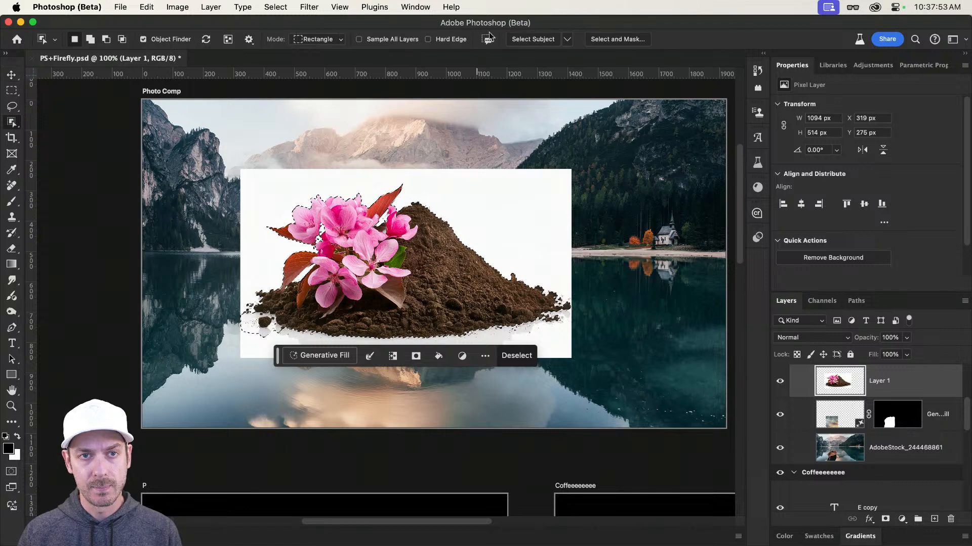
Step: Open the mound selection in Select and Mask and set the edge detection radius to 3 px
click(607, 40)
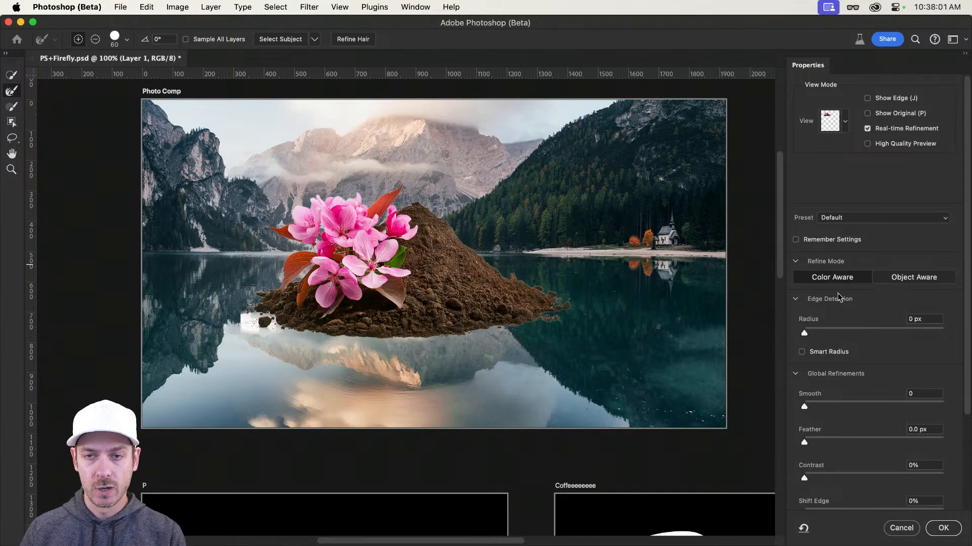
scroll(835, 289, down, 3)
scroll(837, 293, up, 3)
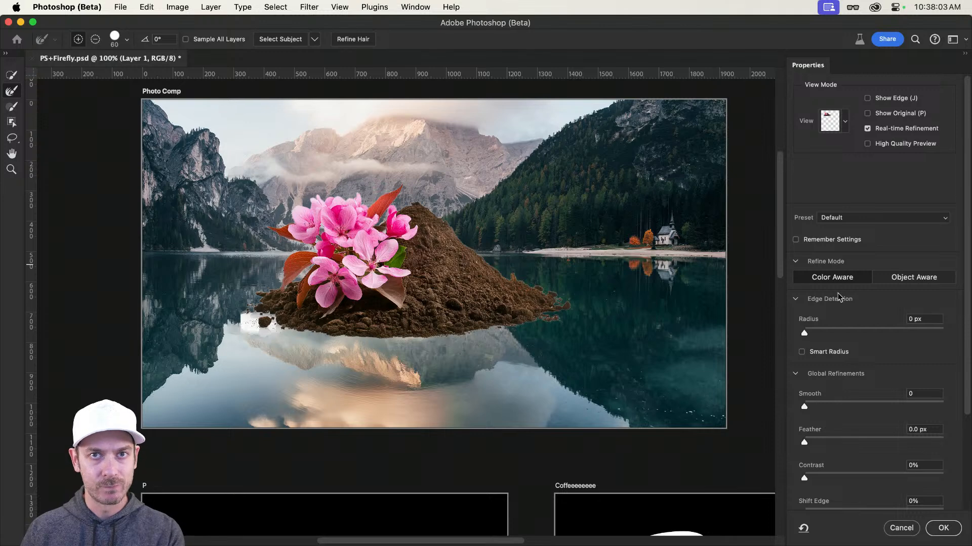
scroll(837, 297, down, 3)
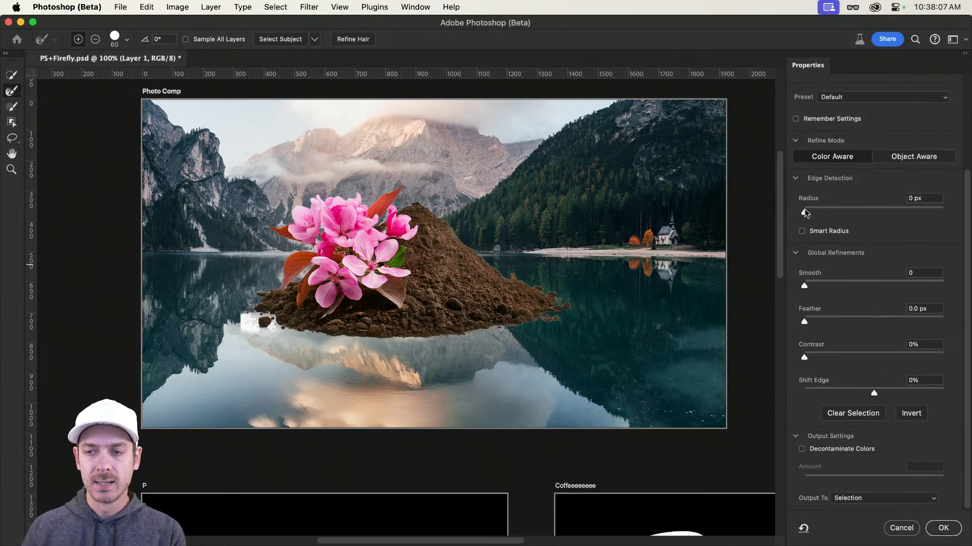
drag(805, 212, 832, 215)
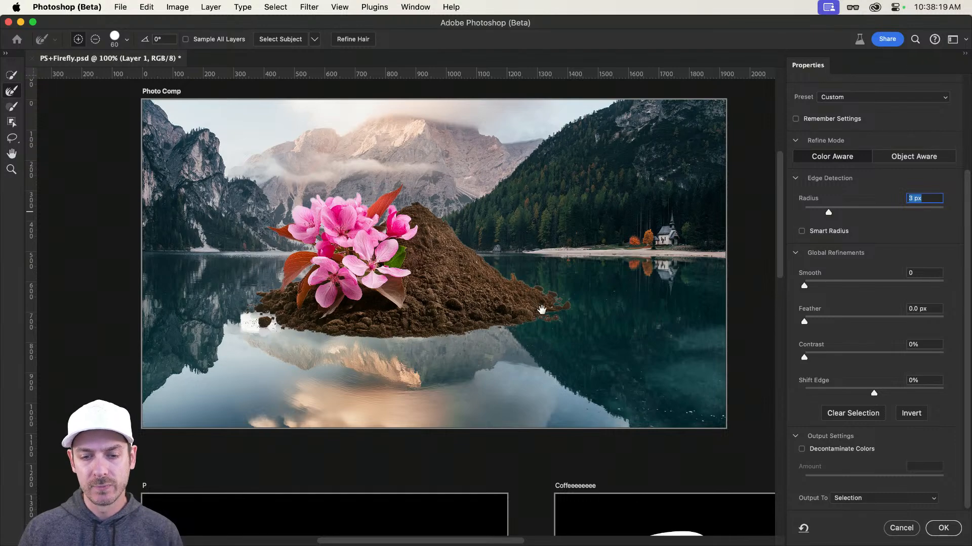
Step: Shift the selection edge inward to -40% and set the edge contrast to 12%
scroll(561, 312, up, 1)
scroll(565, 313, up, 2)
scroll(585, 310, down, 1)
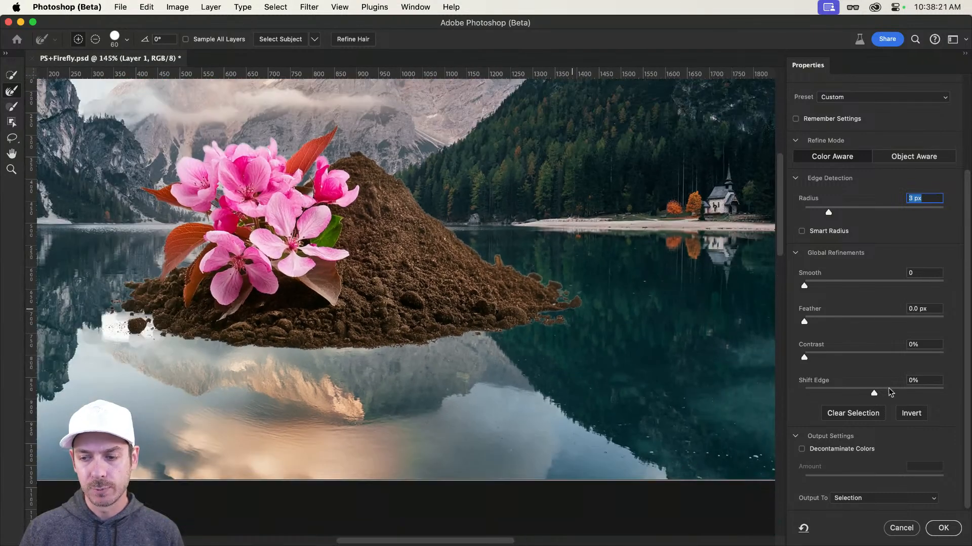
drag(876, 394, 846, 392)
drag(432, 286, 515, 288)
scroll(514, 288, down, 1)
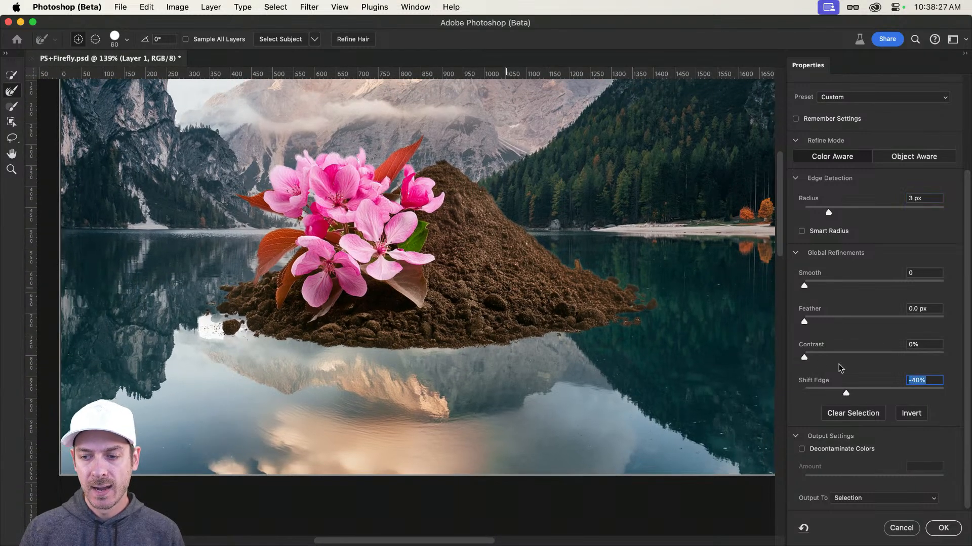
mouse_move(805, 357)
mouse_down()
mouse_move(828, 358)
mouse_move(820, 357)
mouse_up()
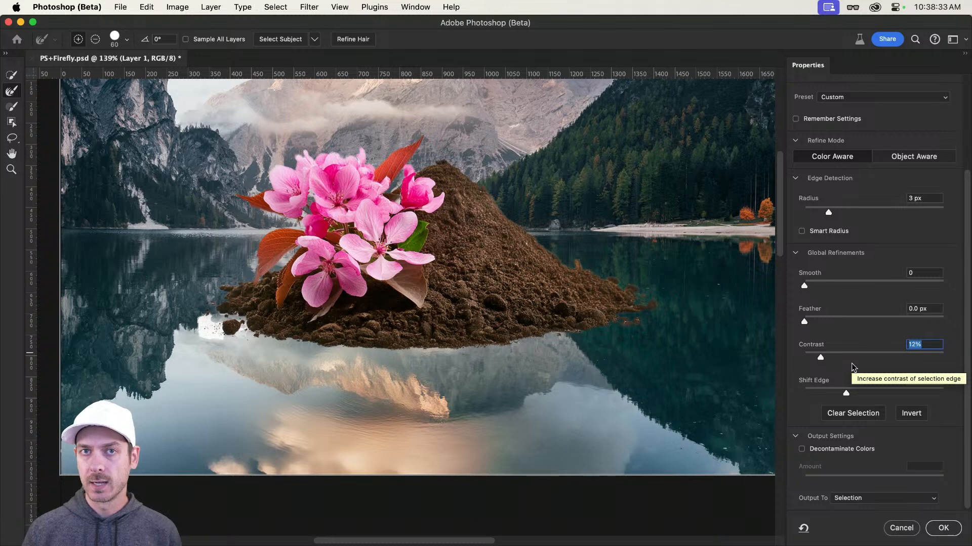
Step: Try Decontaminate Colors on the edges of the mound cutout, comparing the result with it on and off
click(844, 450)
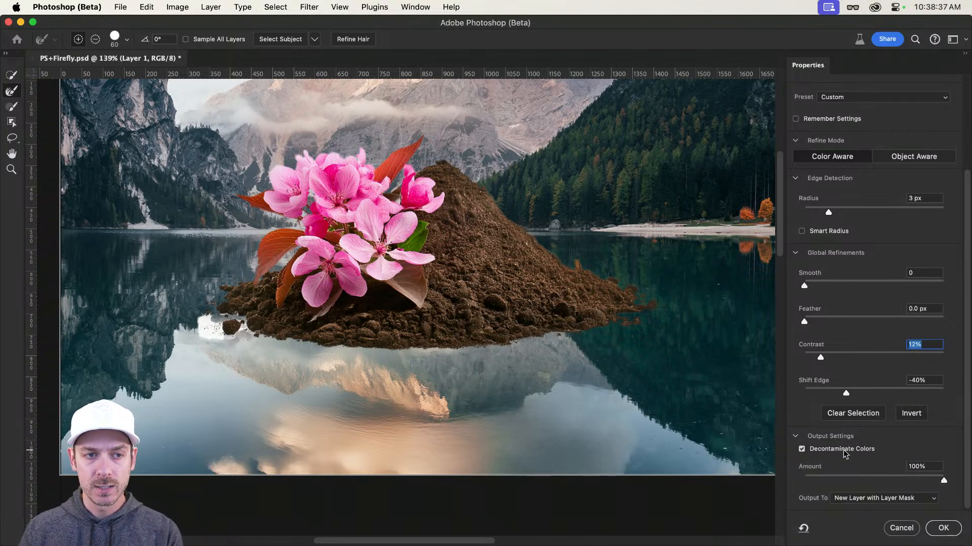
click(844, 449)
click(844, 450)
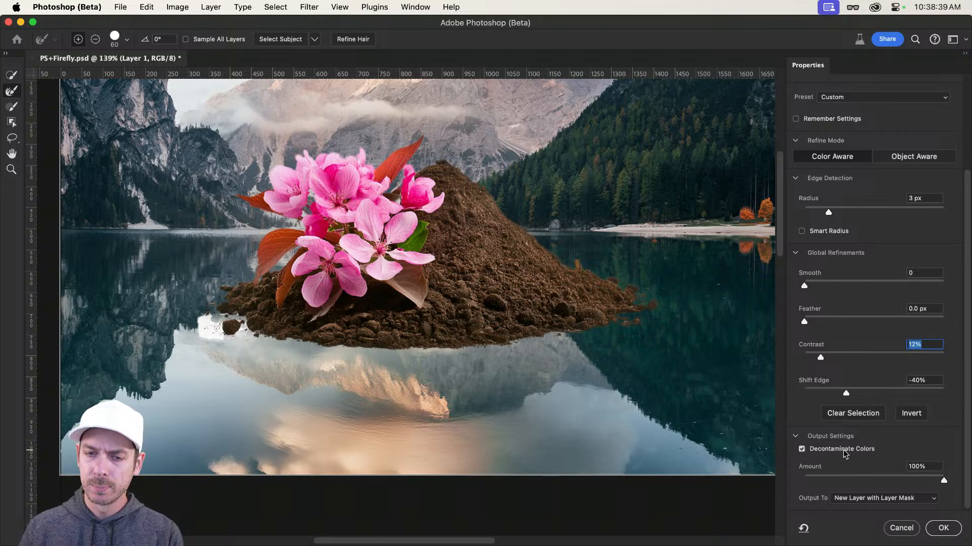
click(844, 450)
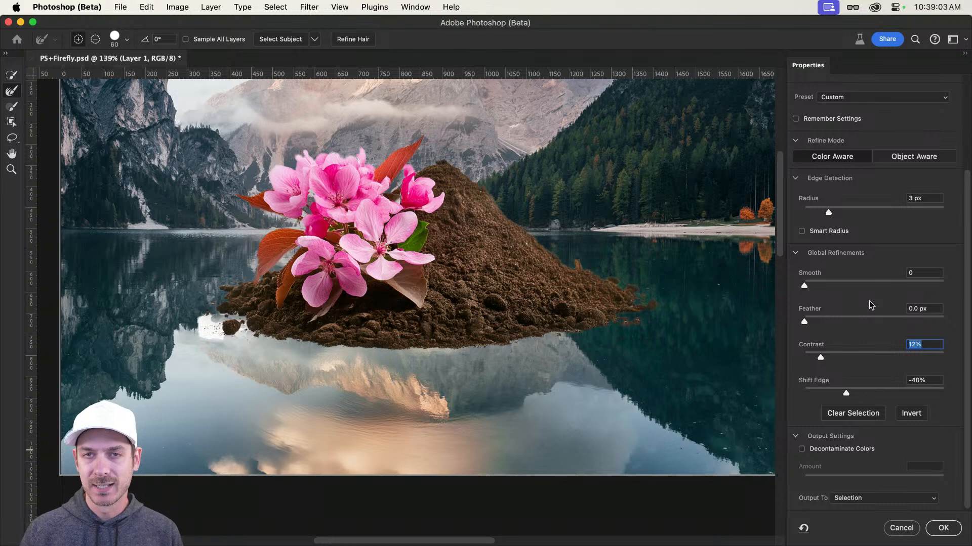
Step: Output the refined mound selection as a layer mask on Layer 1
click(915, 498)
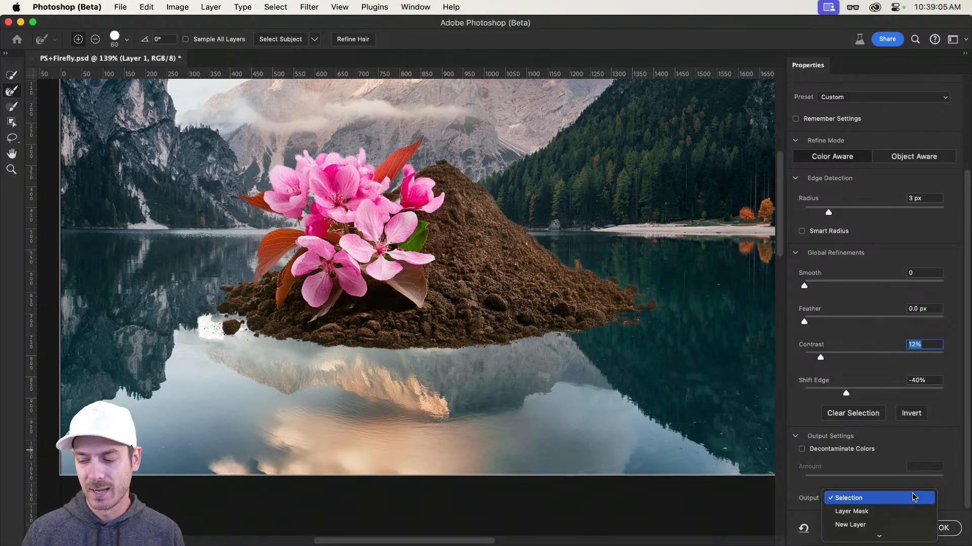
scroll(880, 510, down, 3)
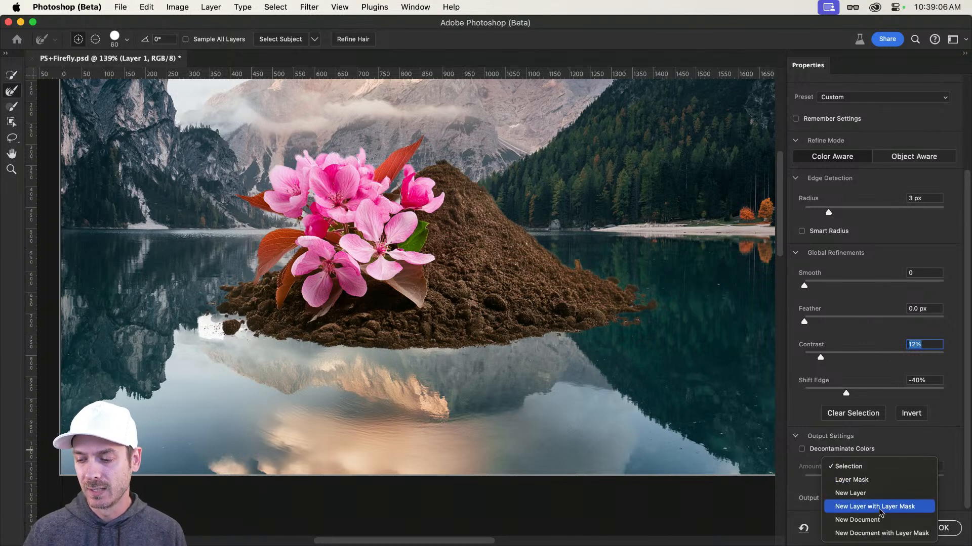
click(860, 481)
click(951, 531)
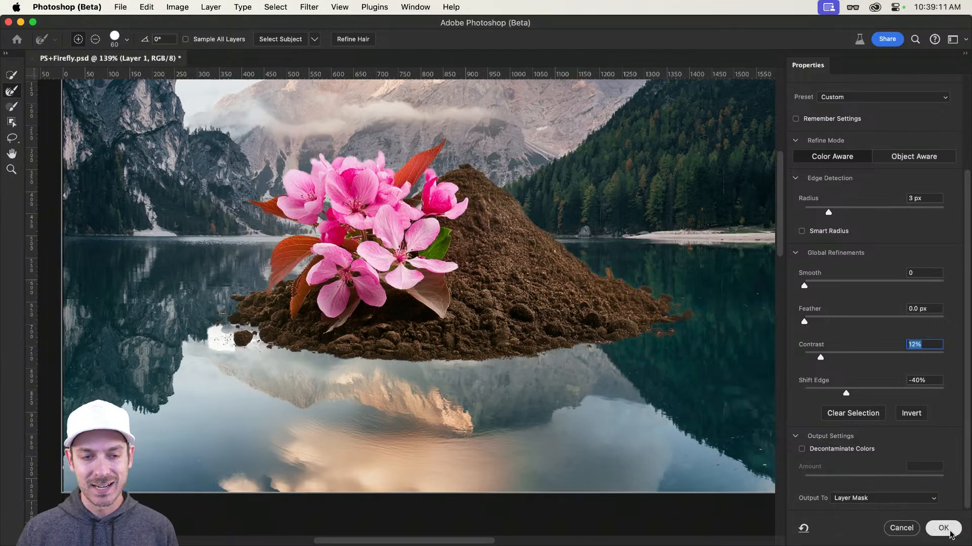
key(v)
Step: Convert the masked mound layer to a Smart Object
scroll(591, 232, down, 4)
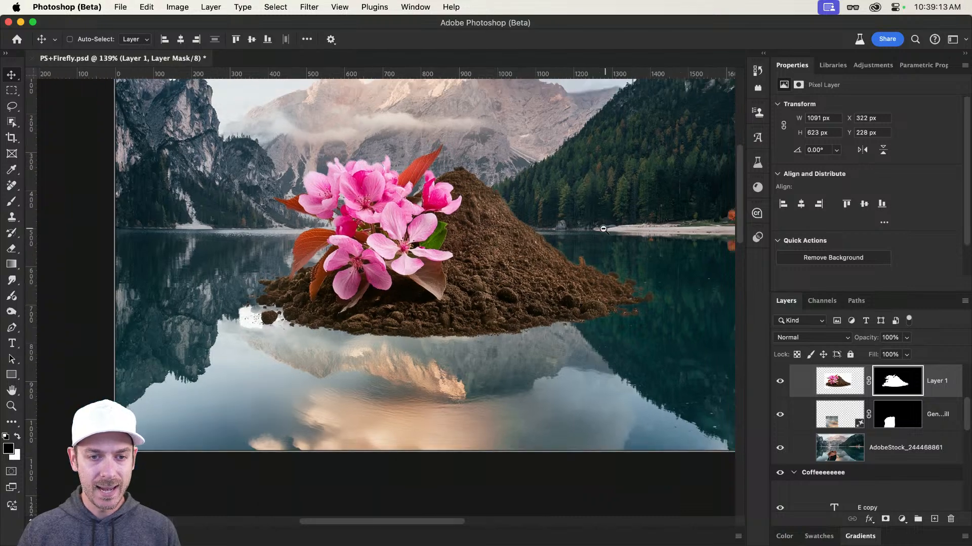
drag(591, 233, 577, 250)
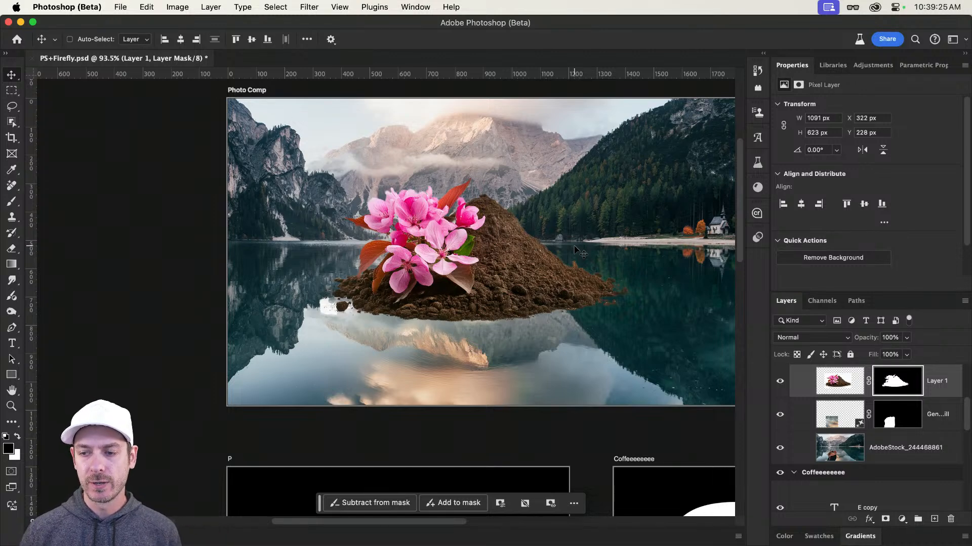
click(837, 386)
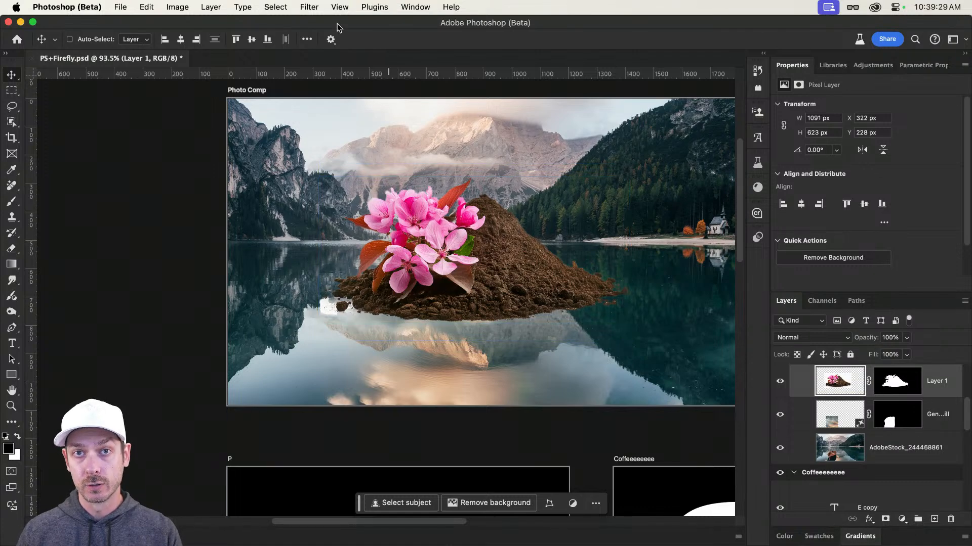
right_click(803, 389)
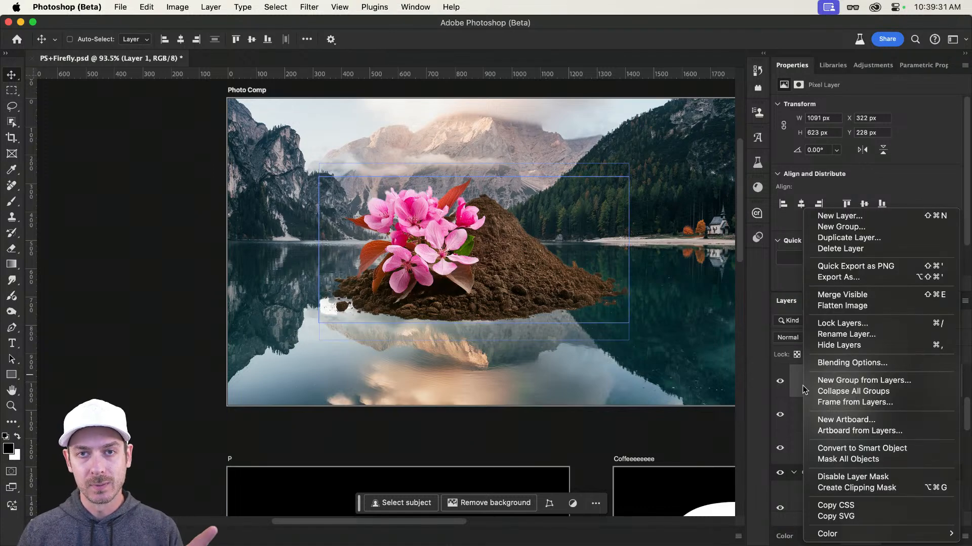
click(865, 449)
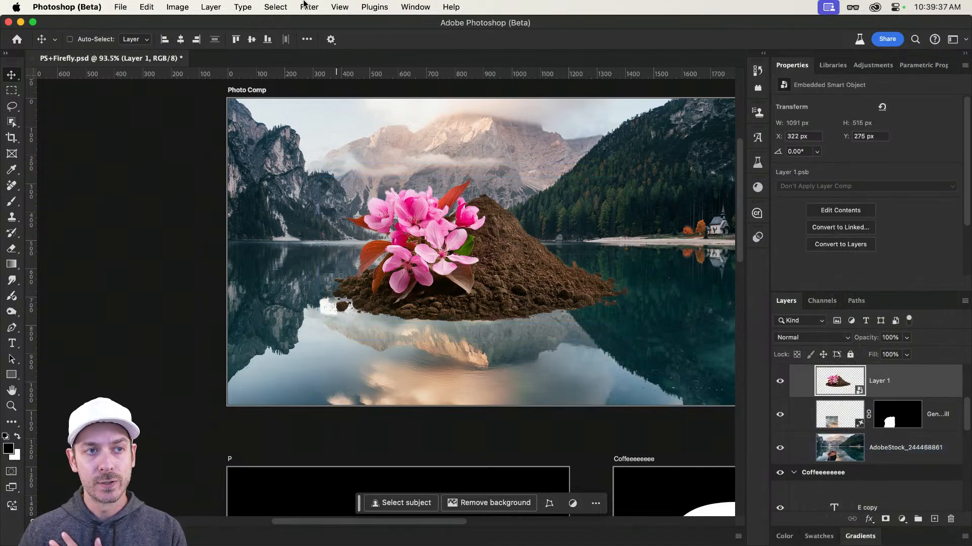
Step: Apply the Harmonization neural filter to the mound as a smart filter, with AdobeStock_244468861 as reference and strength 59
click(304, 6)
click(330, 59)
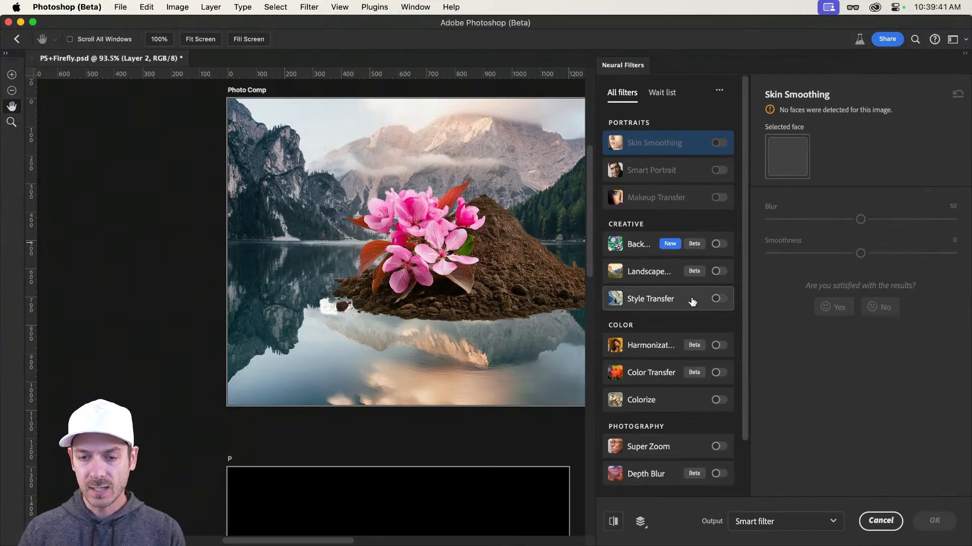
click(717, 346)
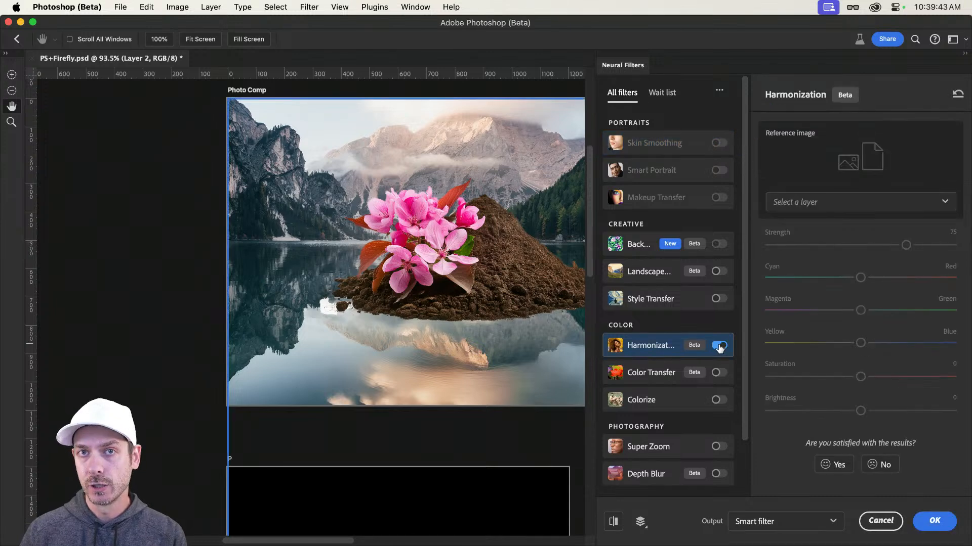
click(820, 207)
click(829, 272)
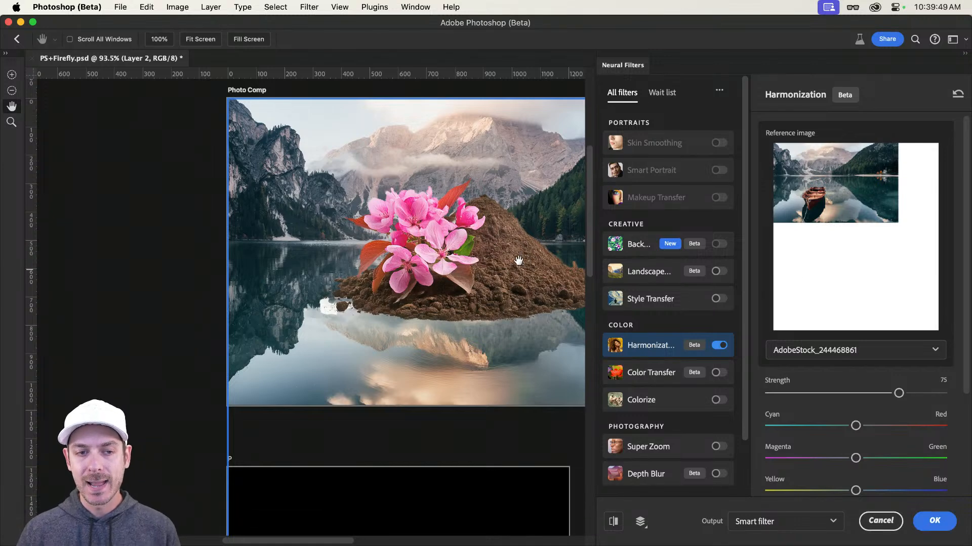
scroll(885, 346, down, 5)
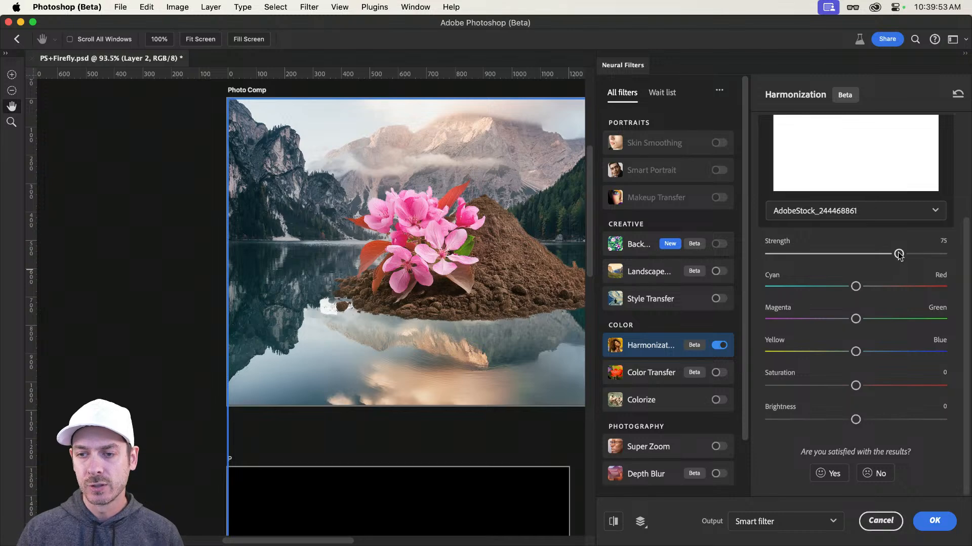
drag(900, 256, 871, 254)
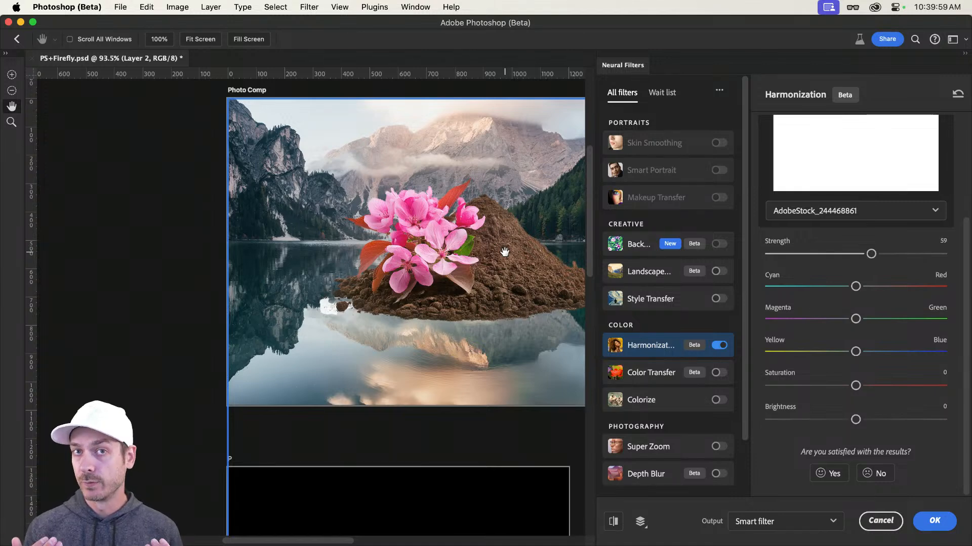
click(935, 521)
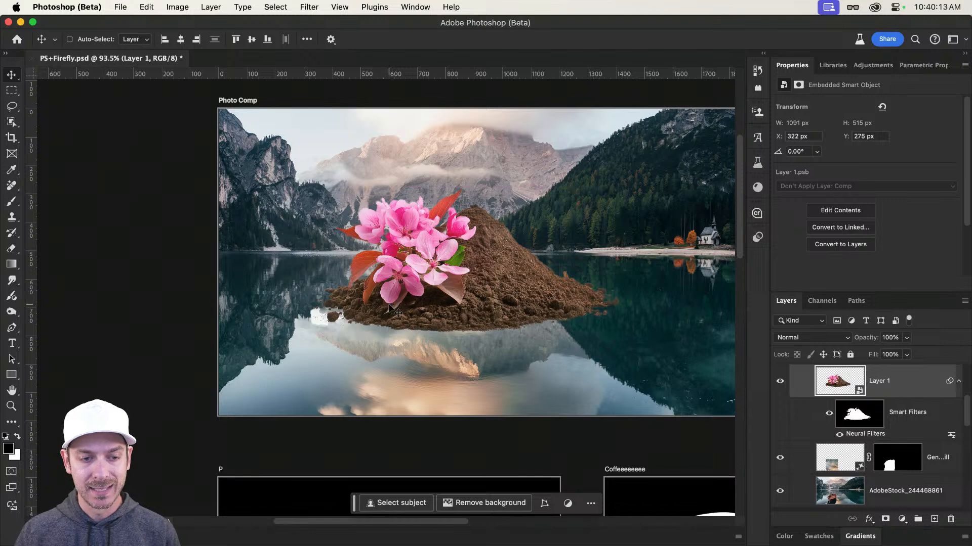
Step: Lasso the mound's lower edge and the water below it, and run Generative Fill without a prompt
key(l)
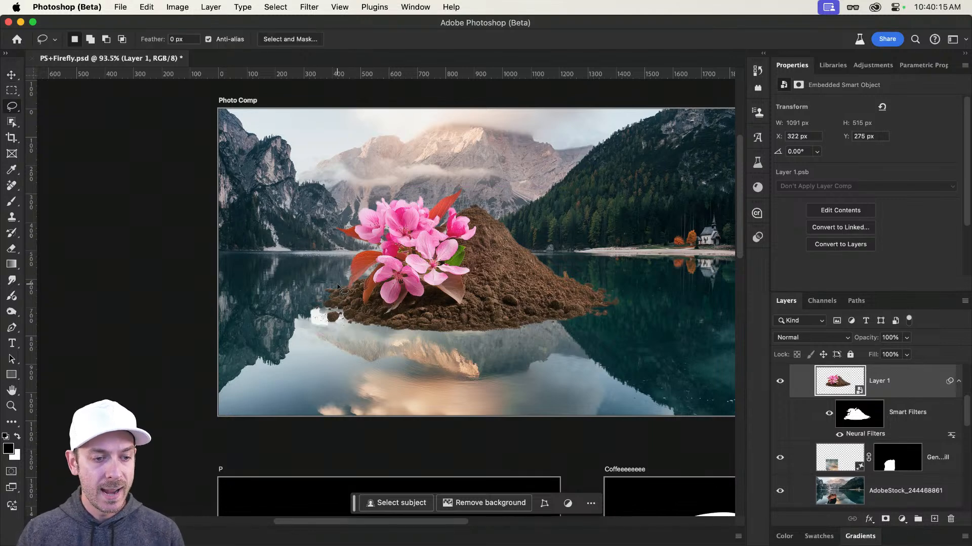
mouse_move(337, 284)
mouse_down()
mouse_move(326, 284)
mouse_move(307, 331)
mouse_move(329, 360)
mouse_move(348, 422)
mouse_move(614, 425)
mouse_move(622, 405)
mouse_move(626, 296)
mouse_move(590, 276)
mouse_move(562, 274)
mouse_move(600, 301)
mouse_move(579, 315)
mouse_move(448, 324)
mouse_move(340, 315)
mouse_up()
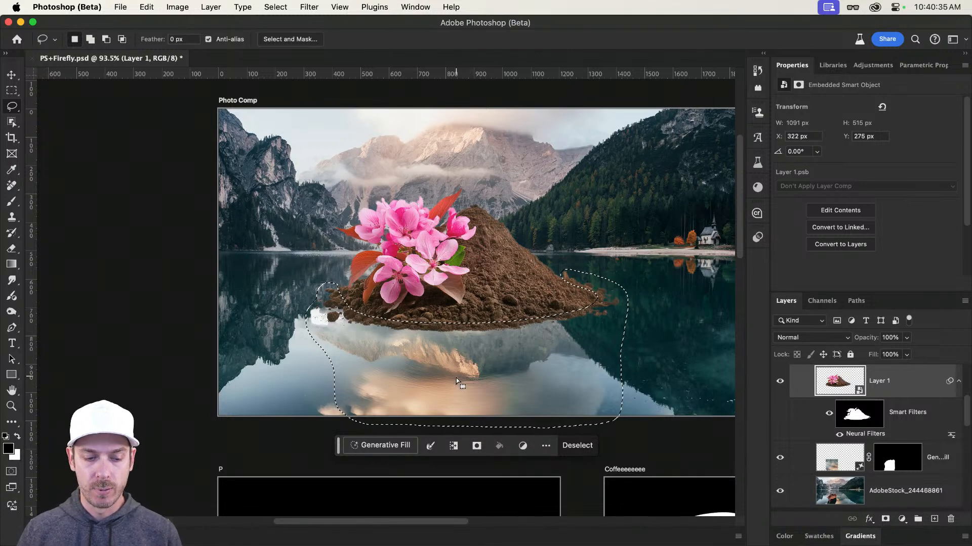
click(394, 445)
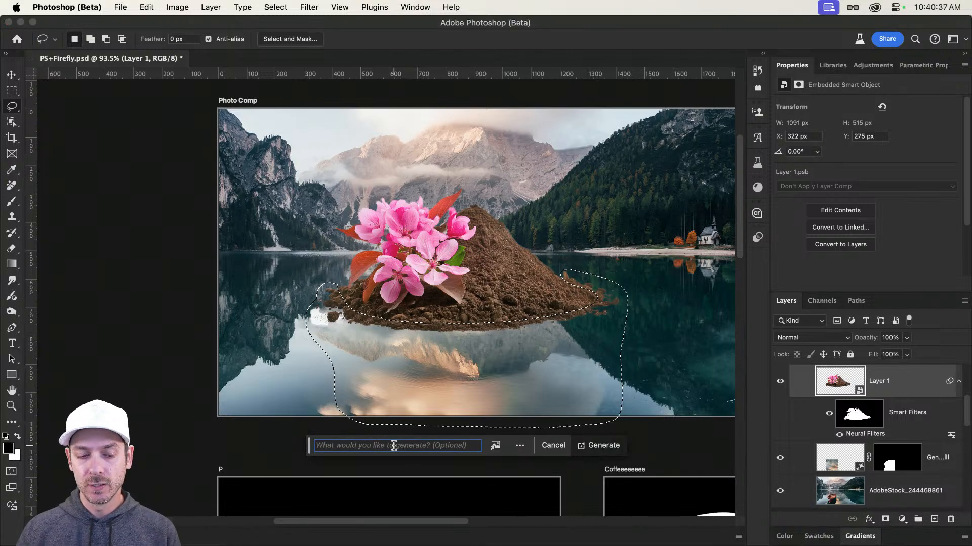
click(599, 445)
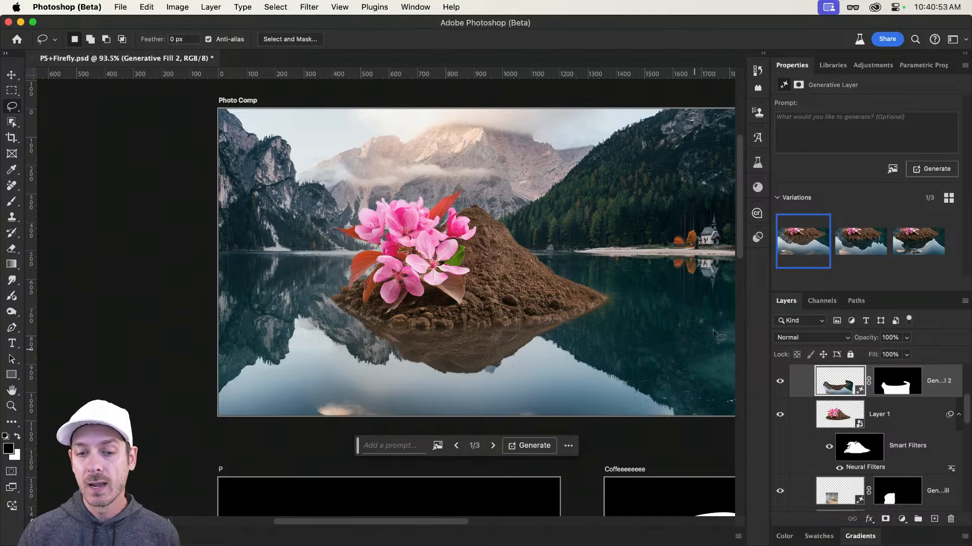
Step: Compare the three generated variations of the mound's shoreline and keep the second one
click(860, 239)
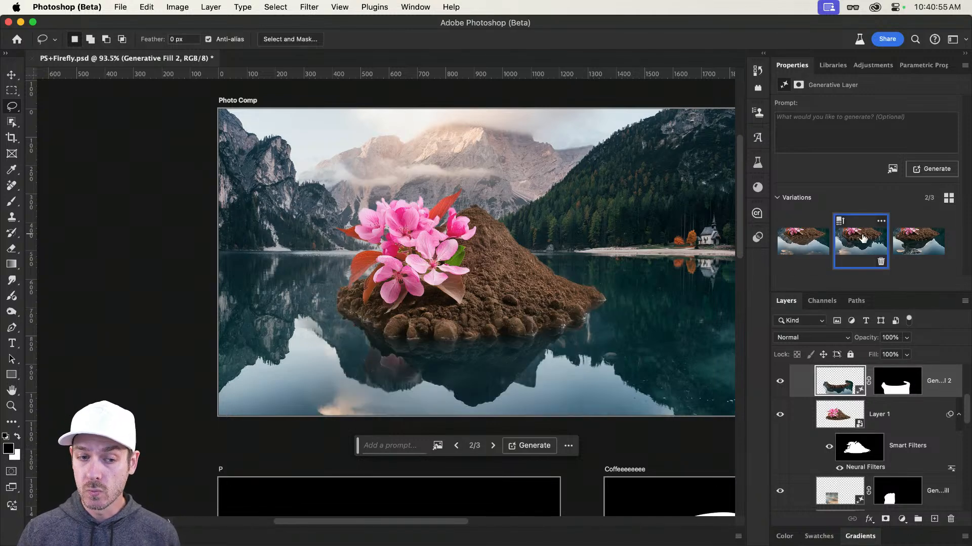
click(891, 239)
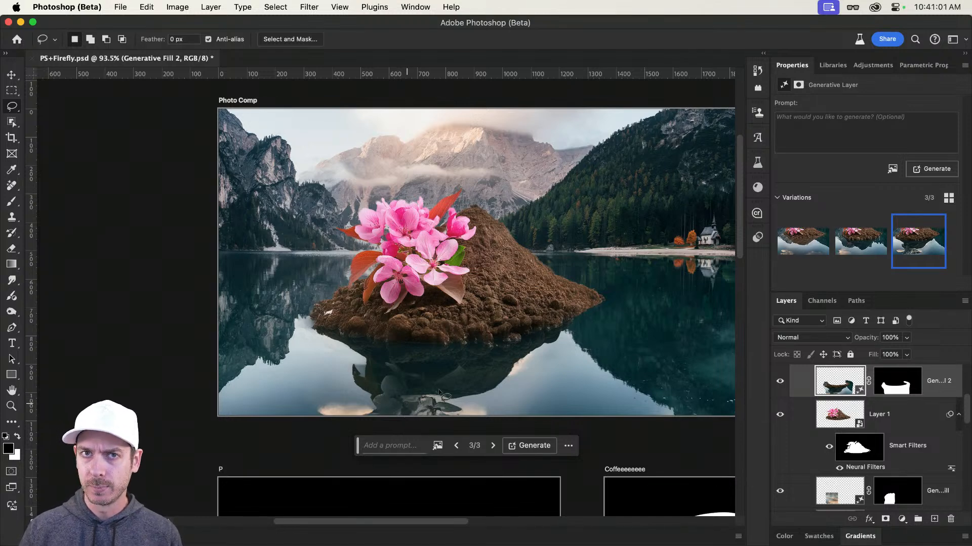
click(850, 242)
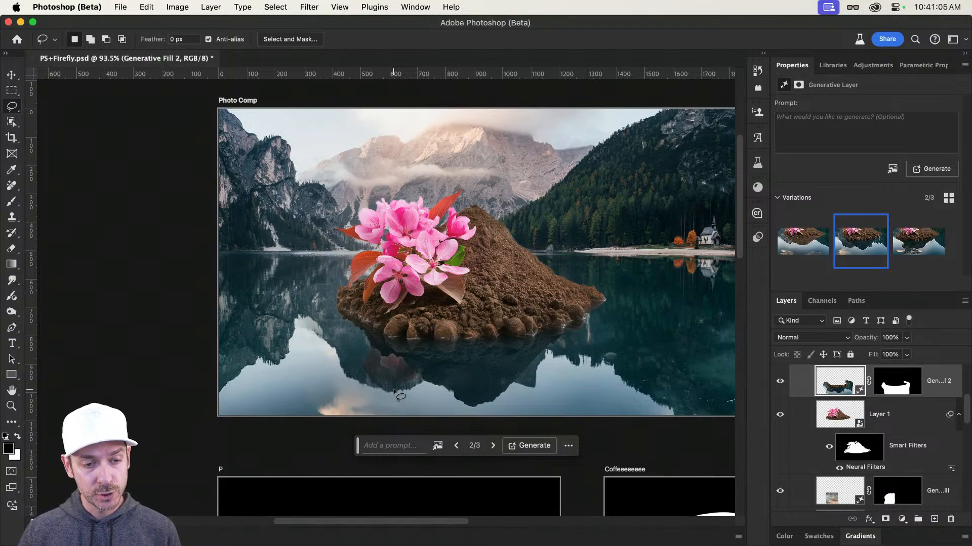
Step: Lasso the flower reflection in the water below the mound and run Generative Fill without a prompt
drag(397, 387, 438, 362)
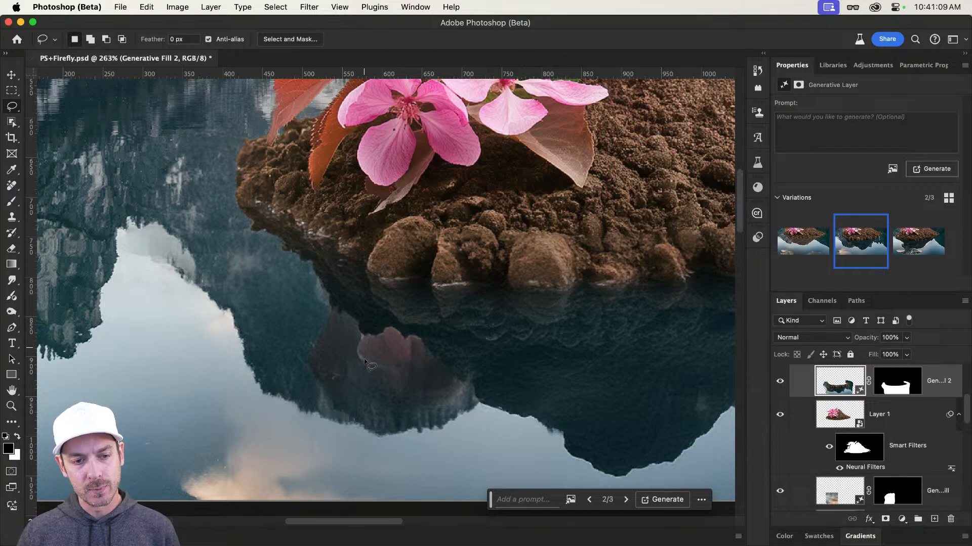
mouse_move(444, 354)
mouse_down()
mouse_move(367, 338)
mouse_move(351, 358)
mouse_up()
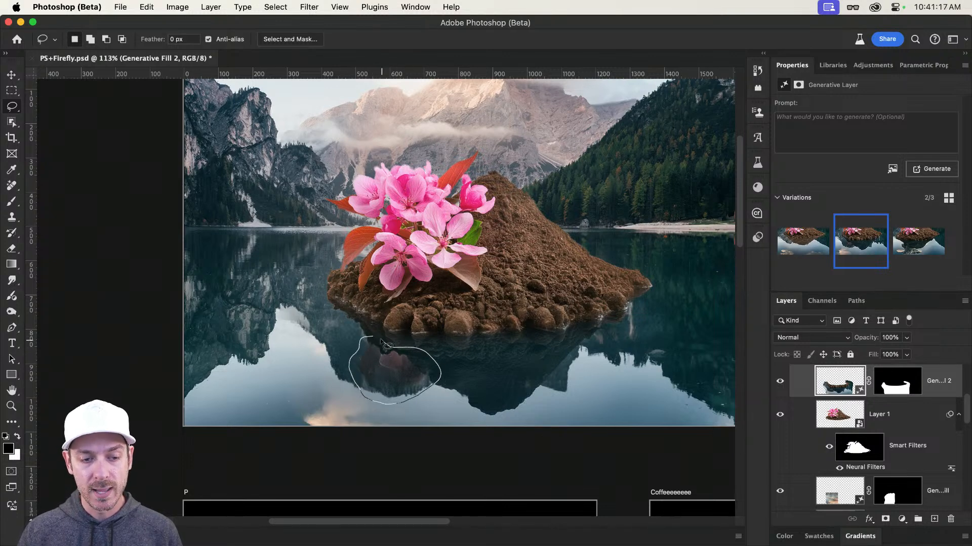
drag(386, 346, 382, 344)
click(303, 422)
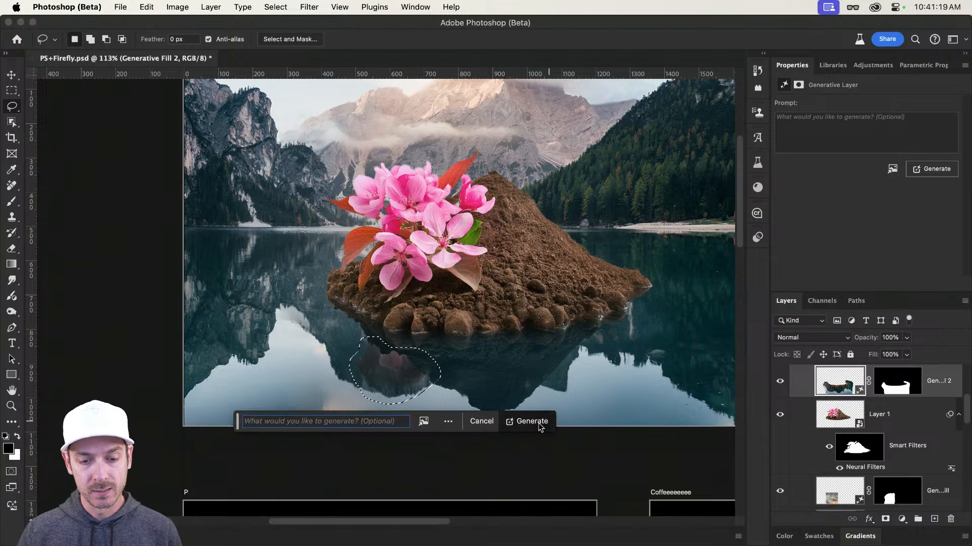
click(532, 422)
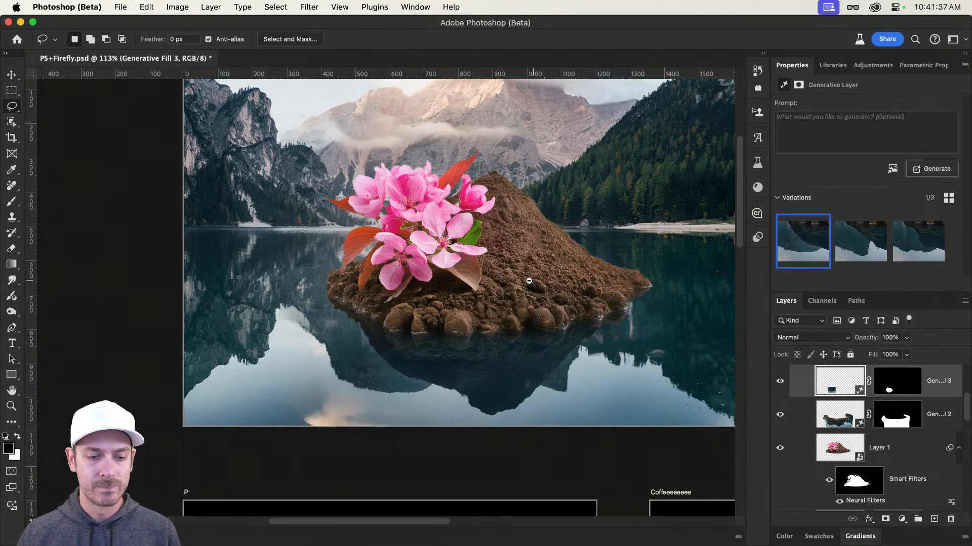
Step: Compare the variations for the refilled reflection area and keep the third one
drag(530, 282, 518, 279)
click(875, 253)
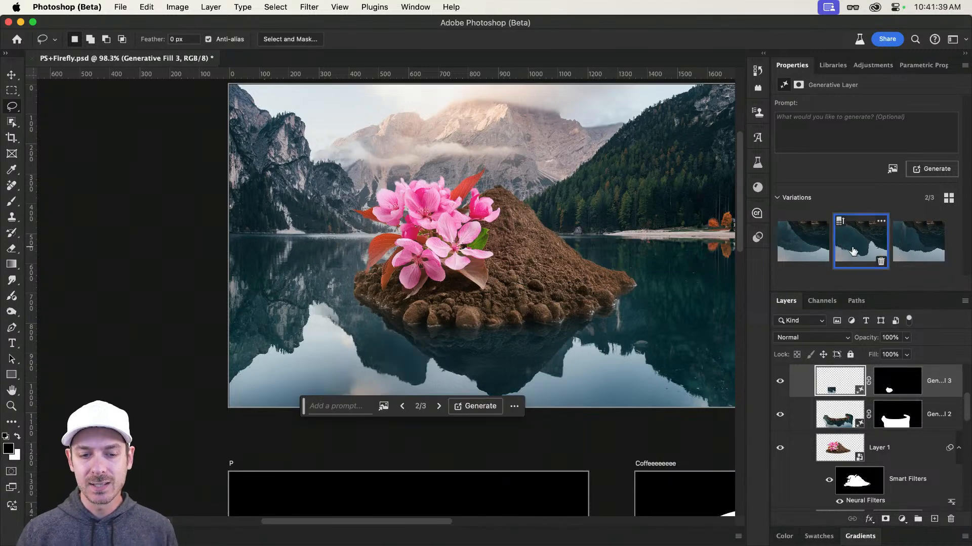
click(908, 246)
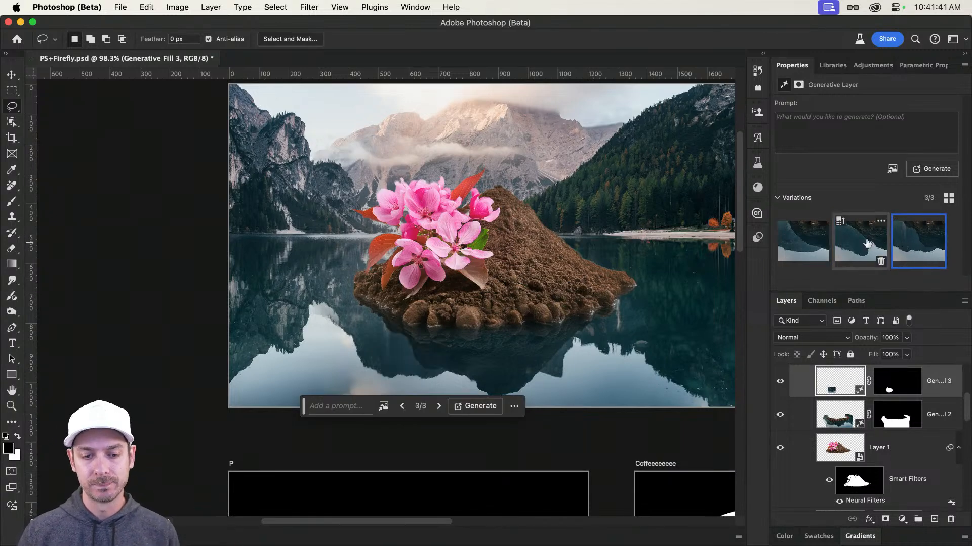
mouse_move(779, 248)
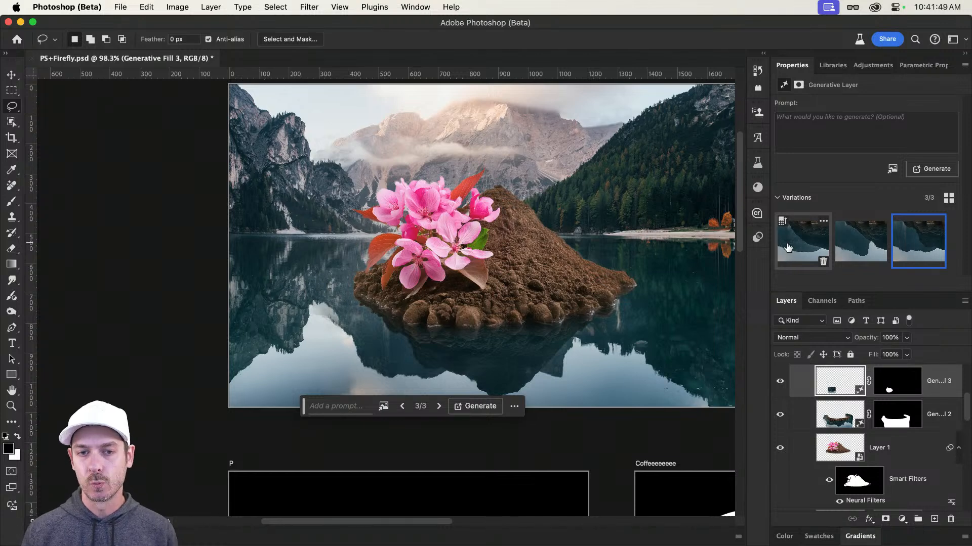
scroll(546, 207, down, 5)
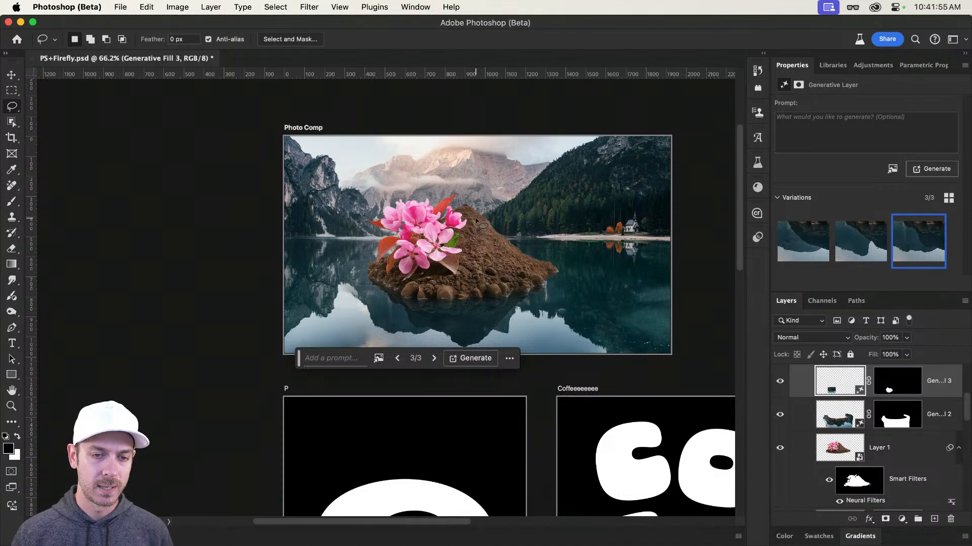
Step: Select the P type layer on the P artboard and check its font setting
key(v)
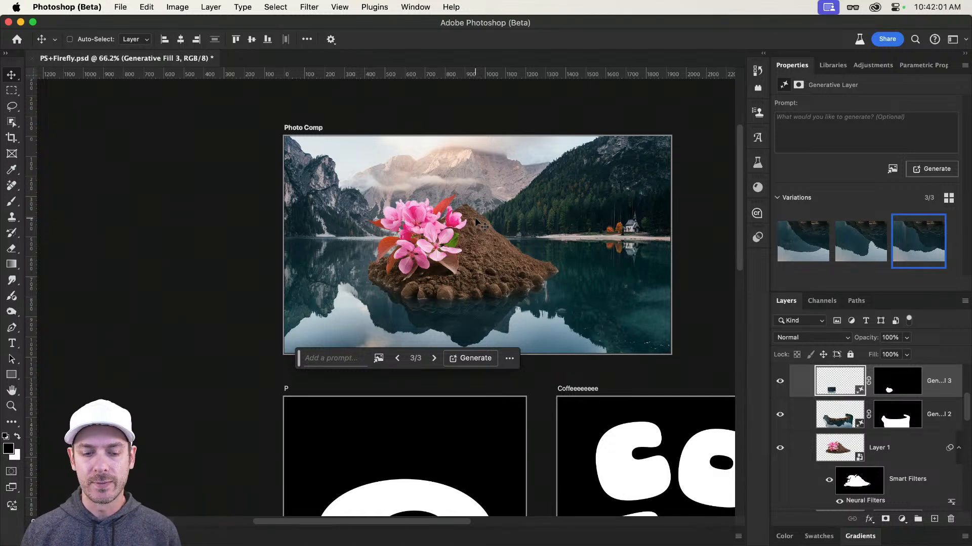
scroll(478, 223, down, 5)
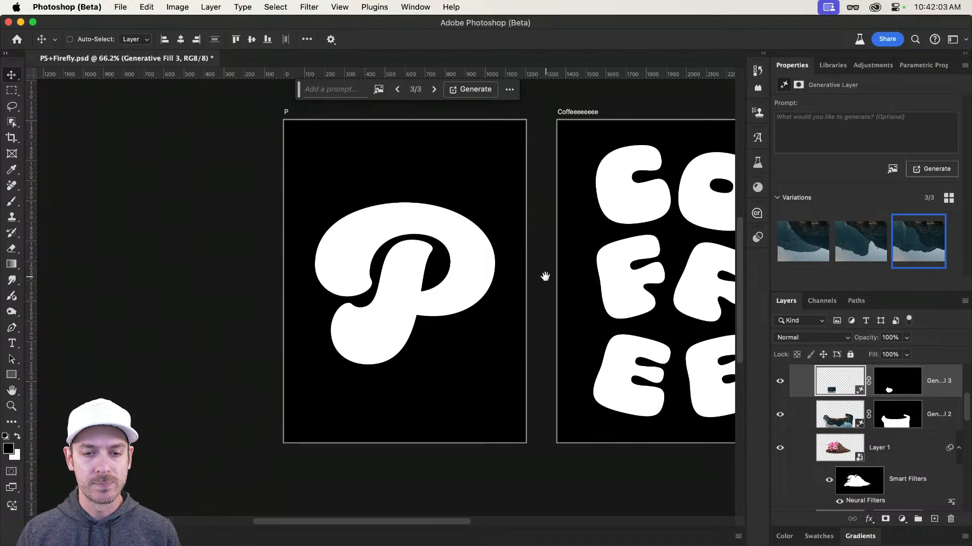
scroll(526, 275, up, 1)
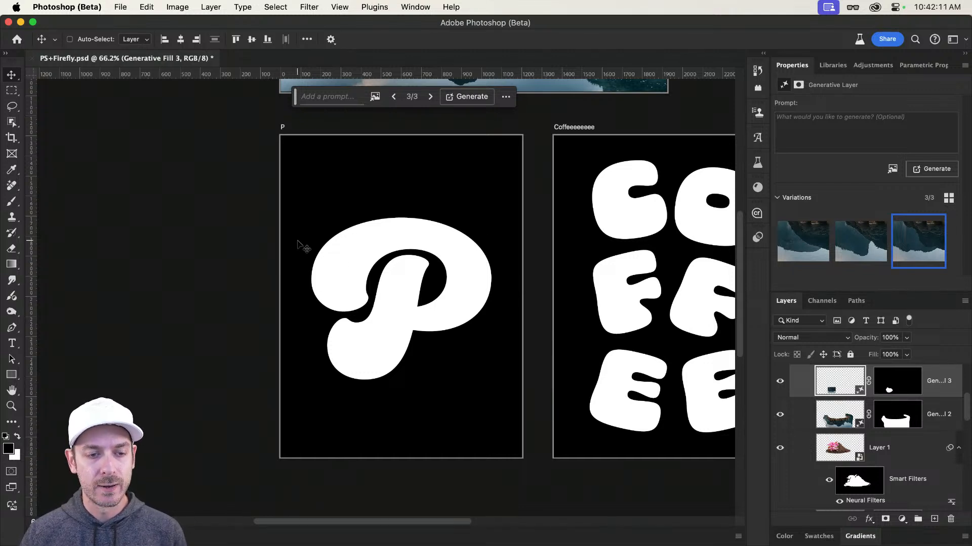
click(334, 257)
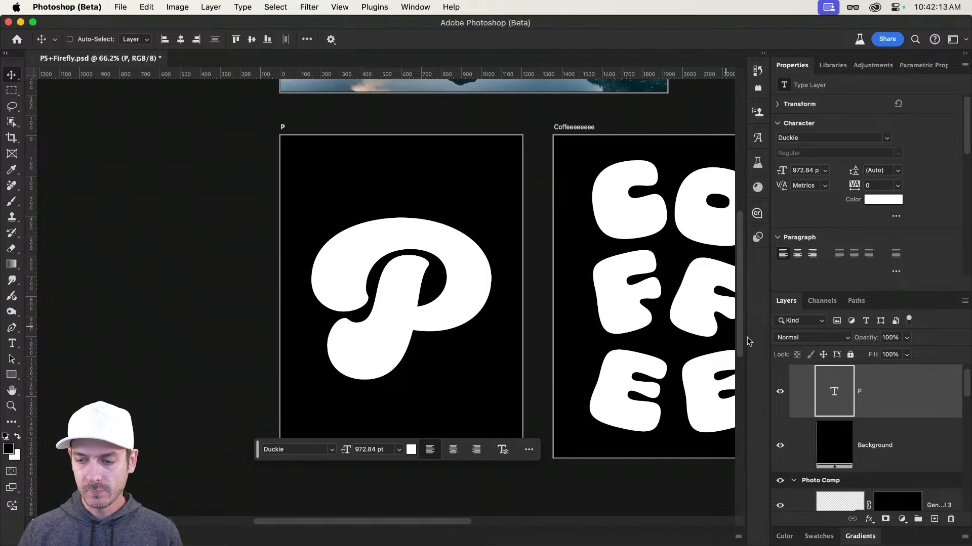
key(t)
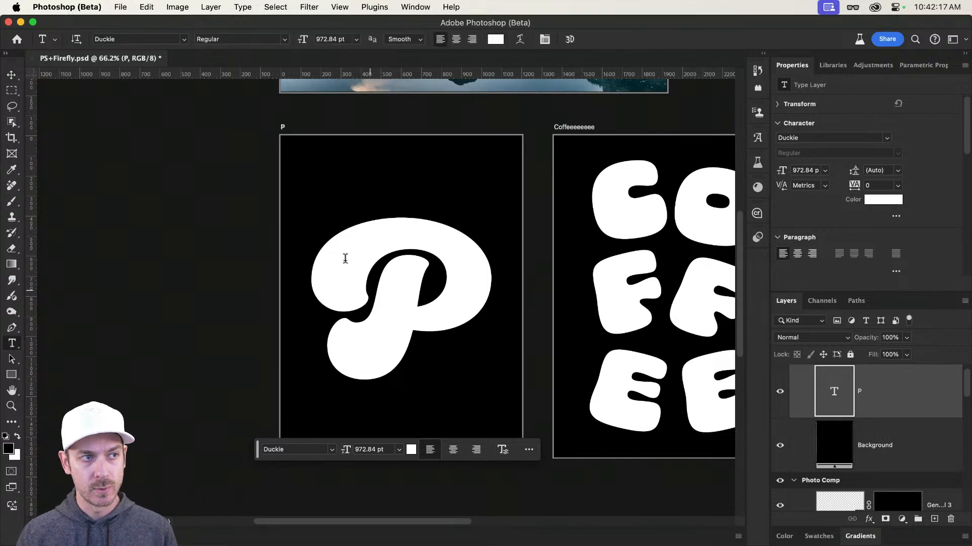
click(143, 39)
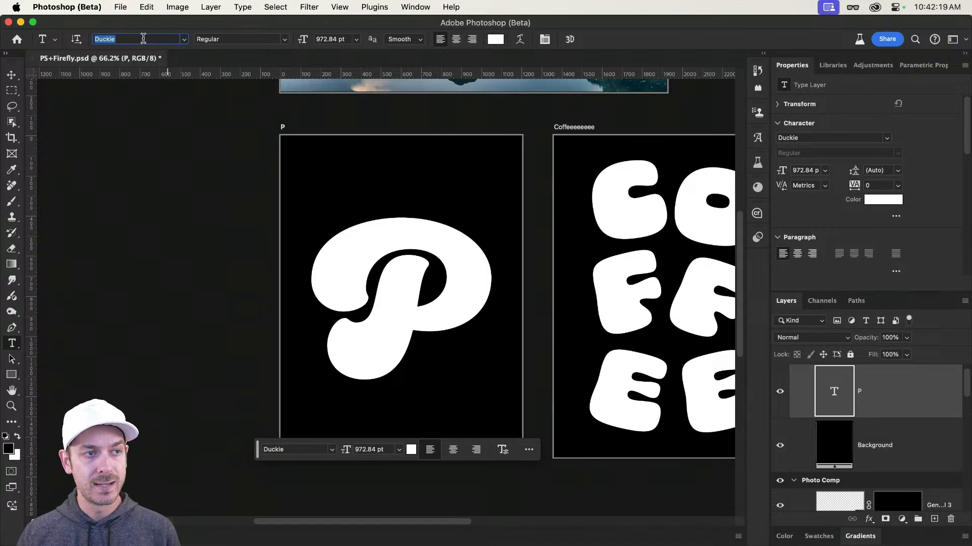
key(Escape)
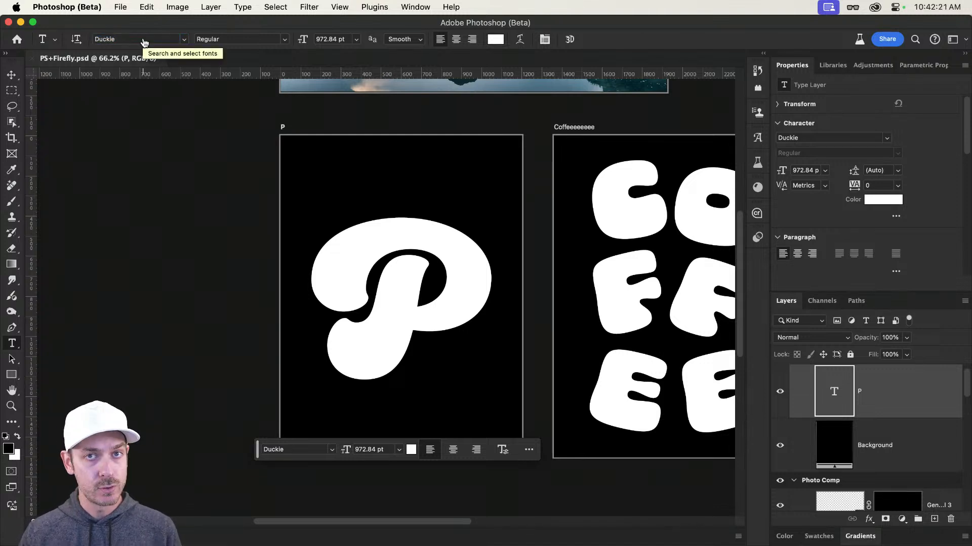
Step: Switch to Adobe Fonts in Safari, browse all fonts and filter them by the Funky tag
key(super+Tab)
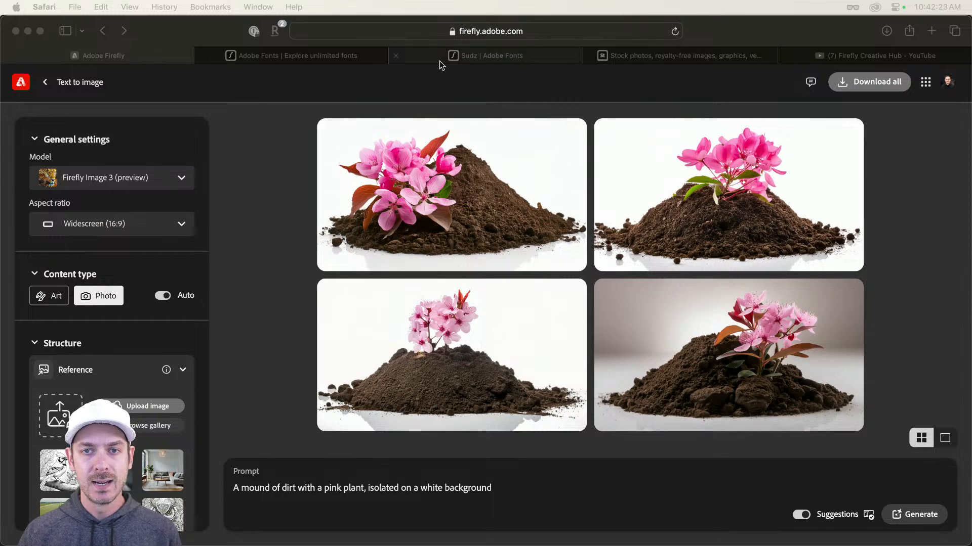
click(327, 53)
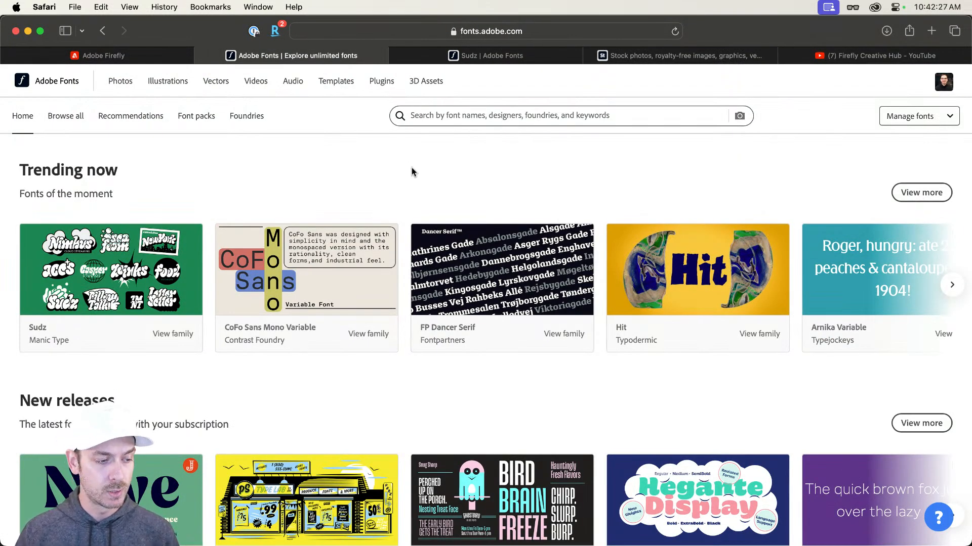
click(66, 116)
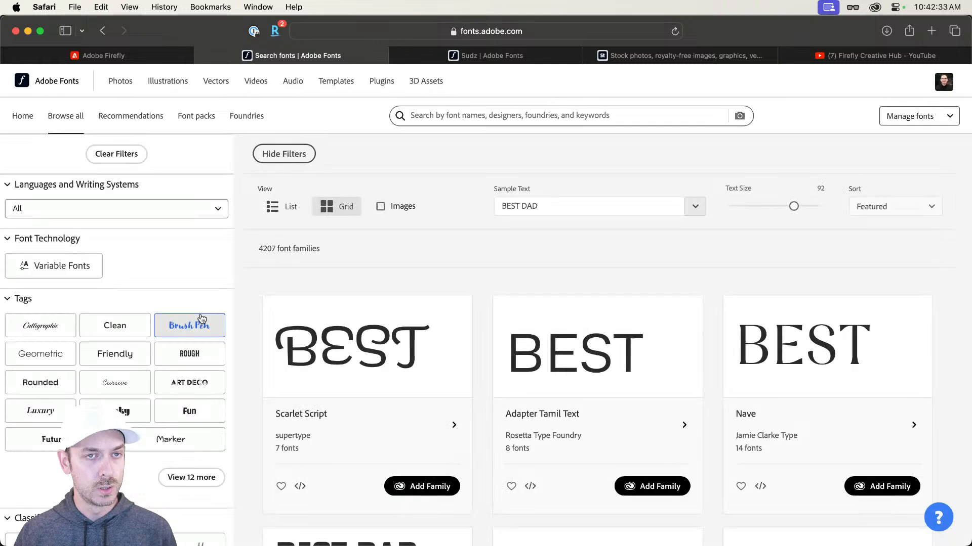
click(127, 409)
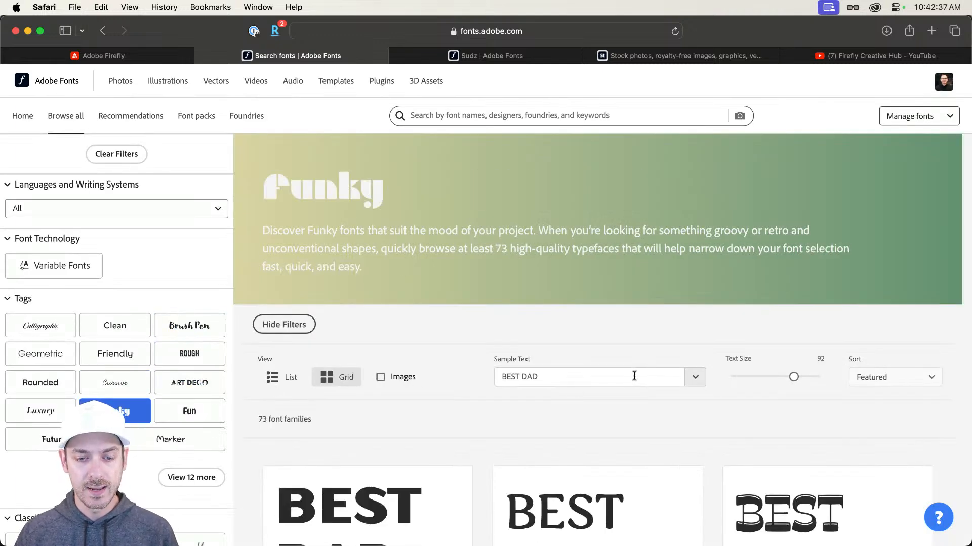
Step: Set the sample text to "Coffee" and look through the Funky font previews
click(633, 376)
scroll(514, 330, down, 3)
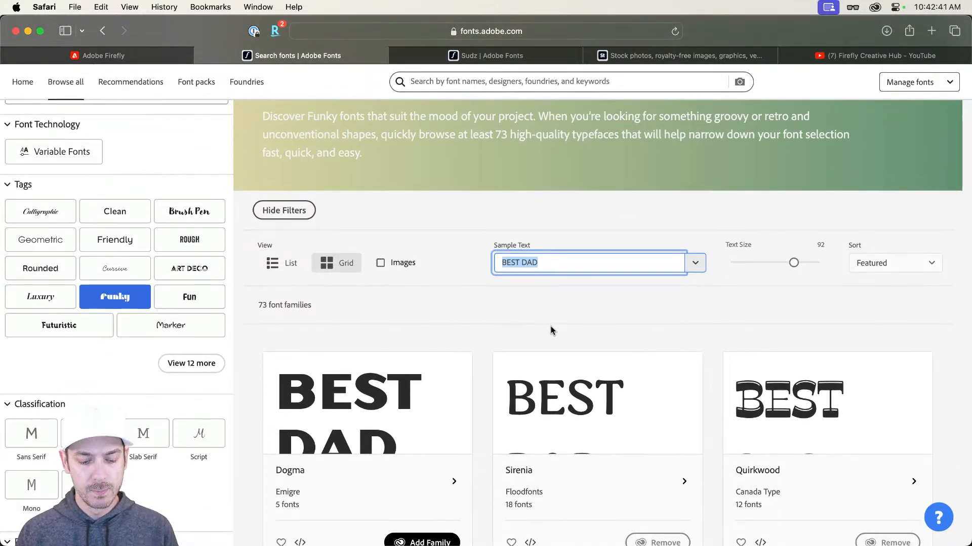
text(Cof)
key(BackSpace)
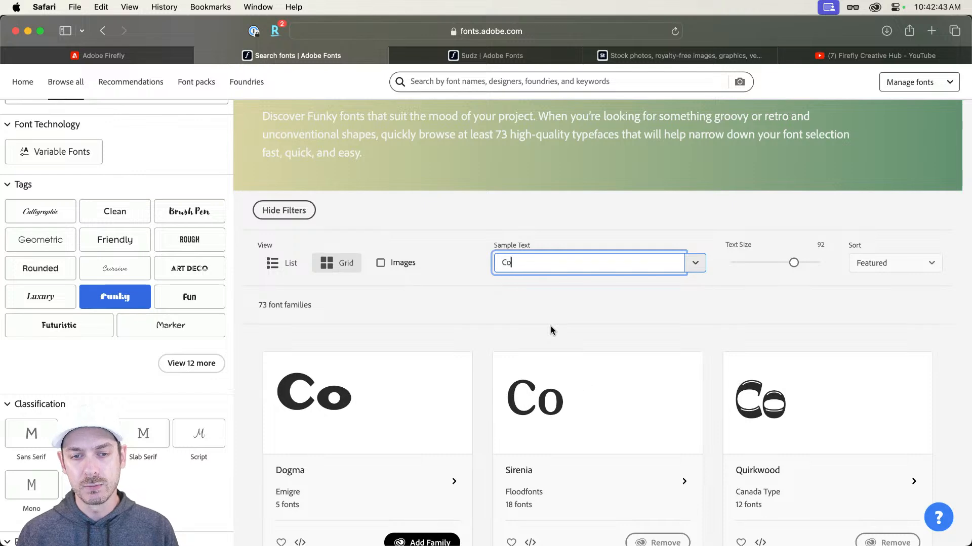
text(ffee)
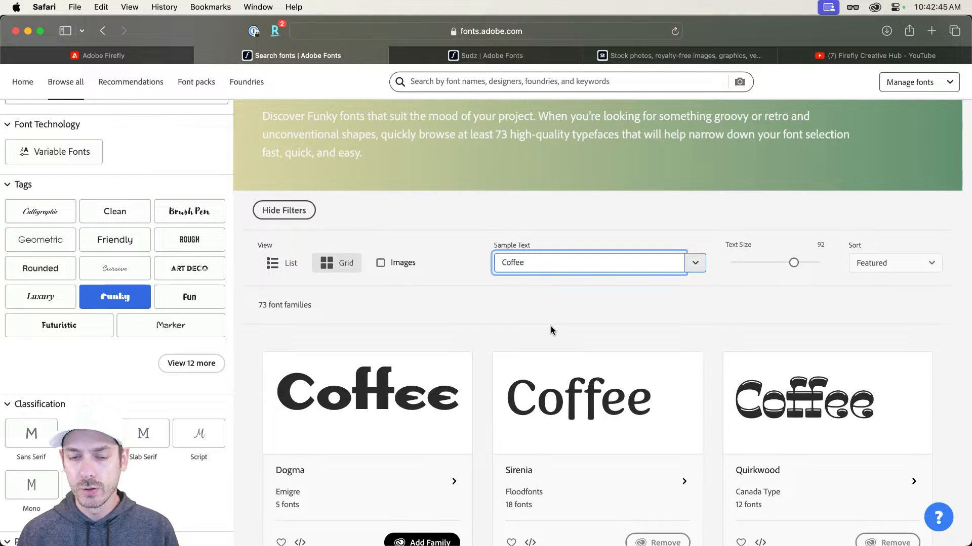
scroll(551, 329, down, 5)
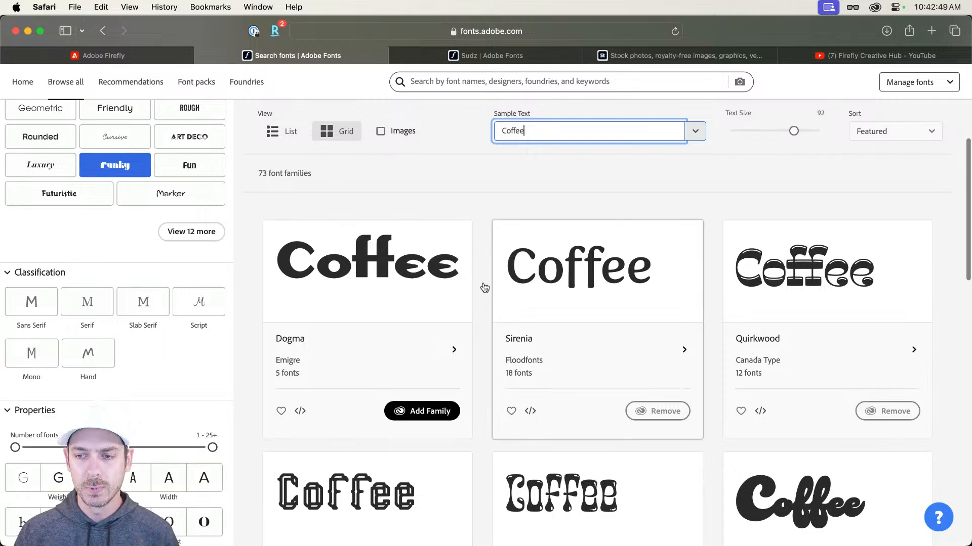
scroll(484, 337, down, 5)
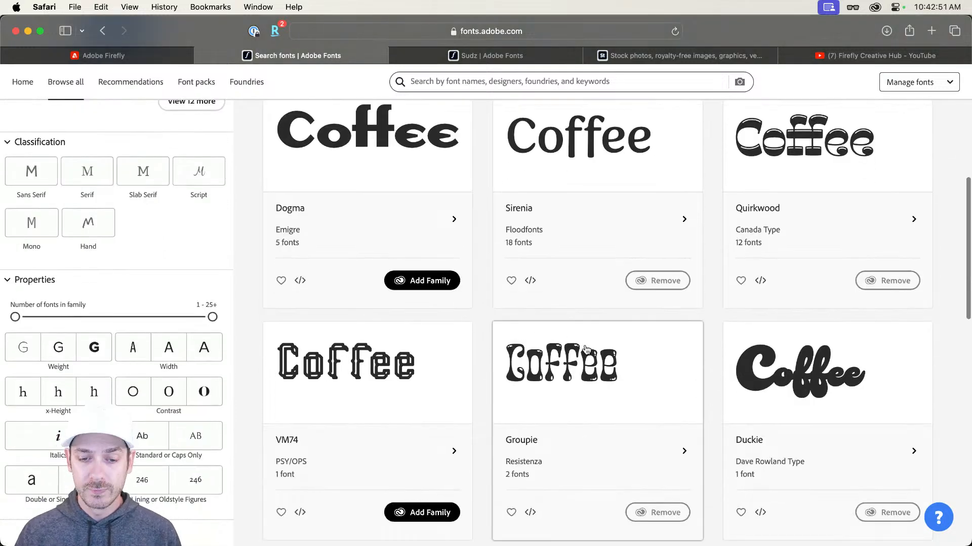
scroll(570, 382, down, 2)
scroll(571, 382, down, 2)
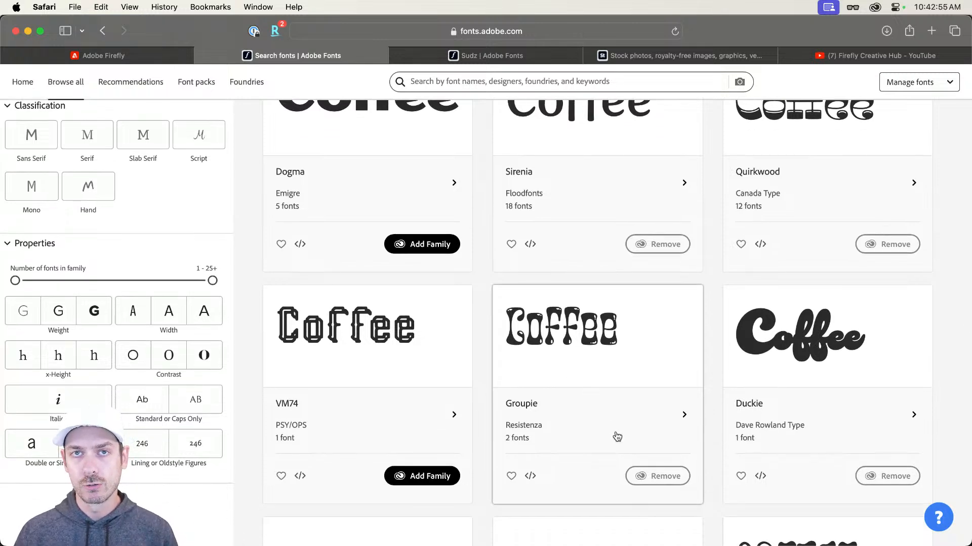
Step: Switch back to Photoshop and delete the letter C type layer from the Coffee artboard
key(super+Tab)
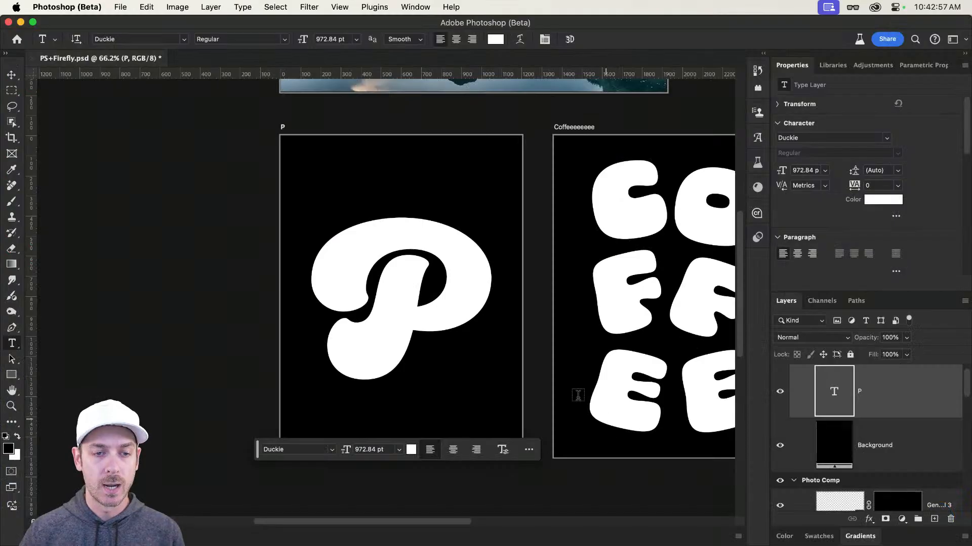
key(v)
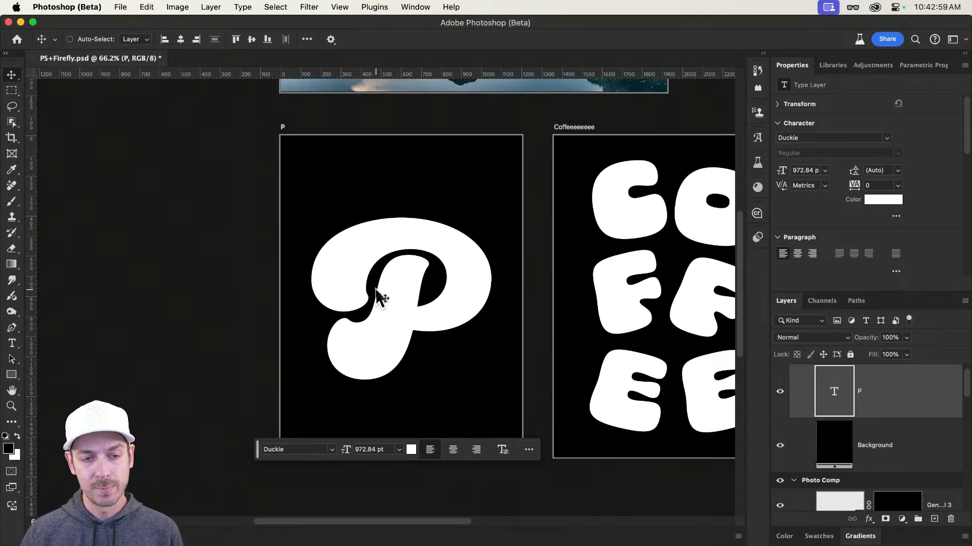
key(t)
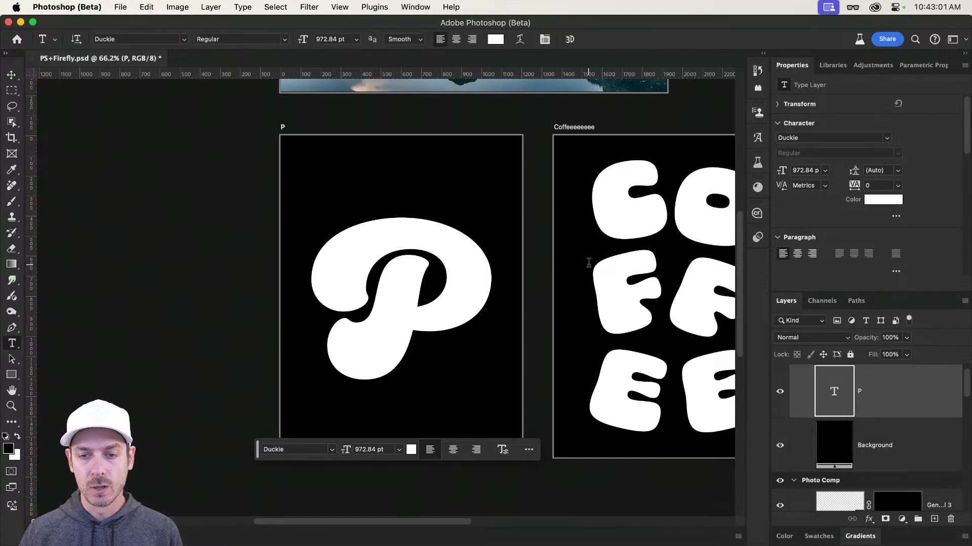
scroll(589, 263, right, 8)
key(v)
scroll(410, 175, left, 3)
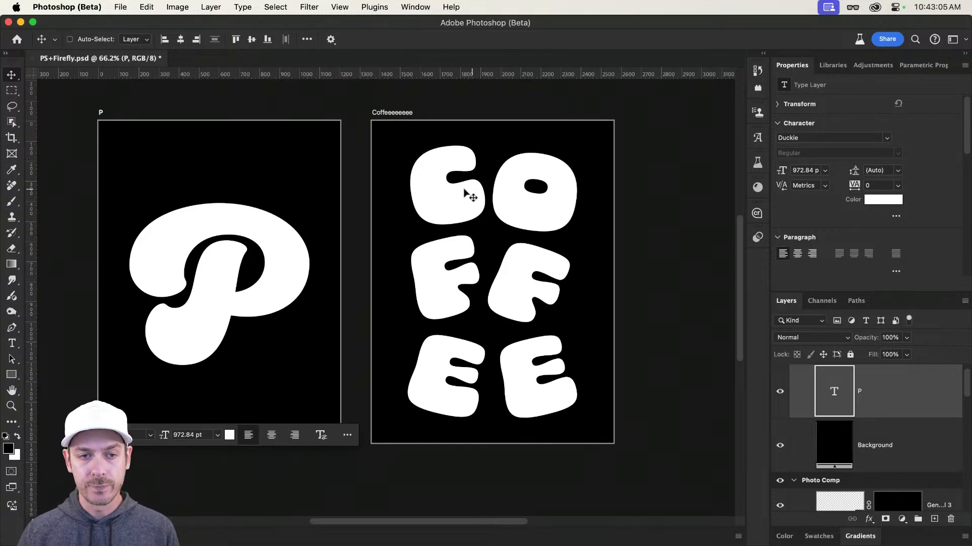
super+click(449, 203)
super+click(549, 204)
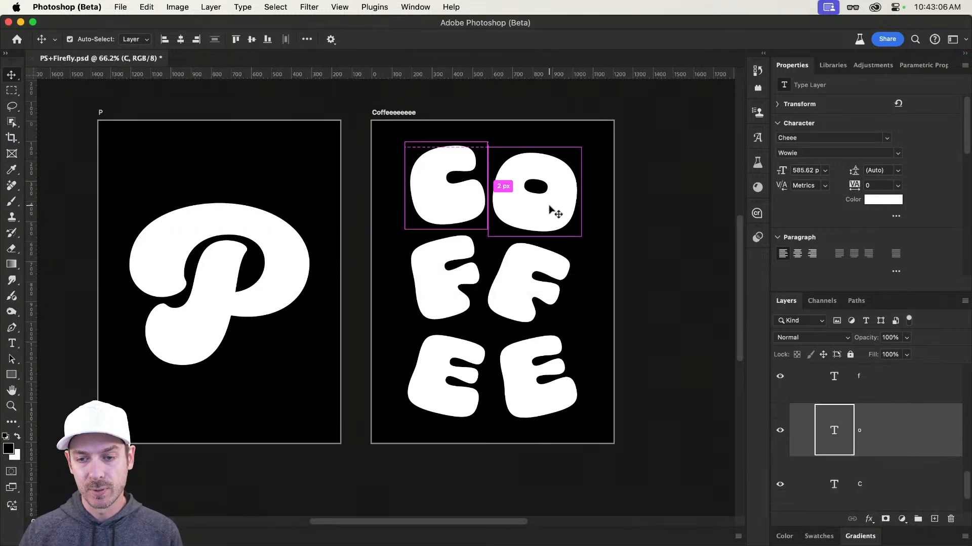
super+click(445, 196)
key(t)
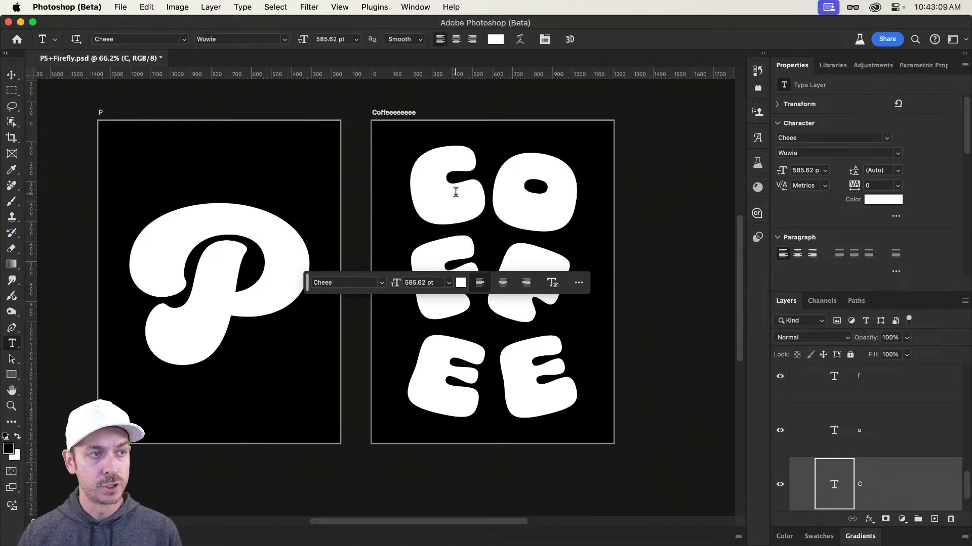
key(BackSpace)
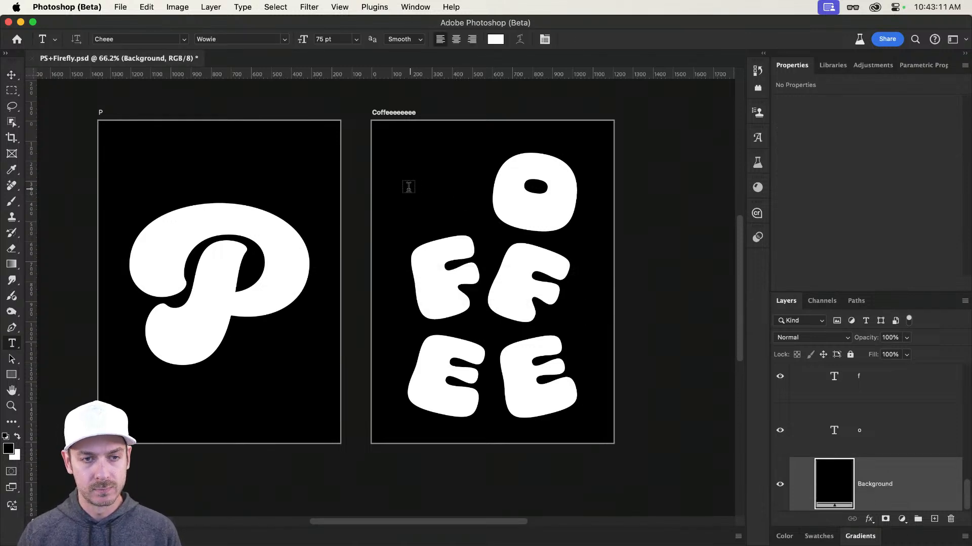
Step: Add a white letter C in Cheee Wowie beside the O on the Coffee artboard and scale it to about 747%
click(413, 191)
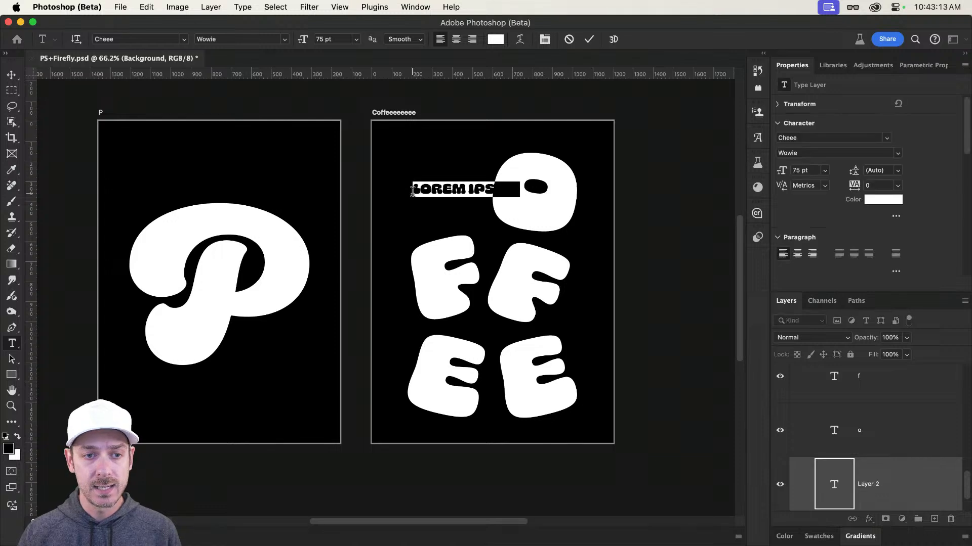
text(c)
key(super+Return)
key(super+t)
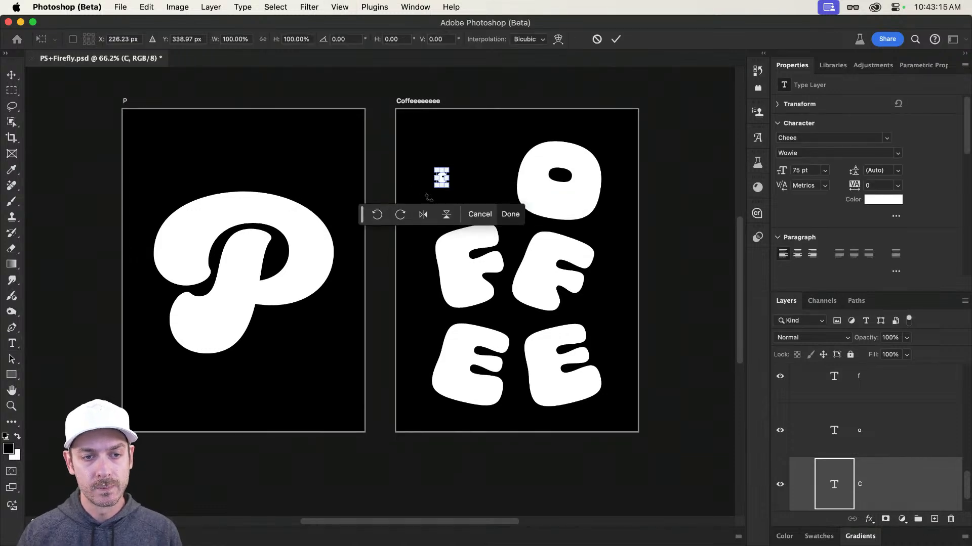
key(super+r)
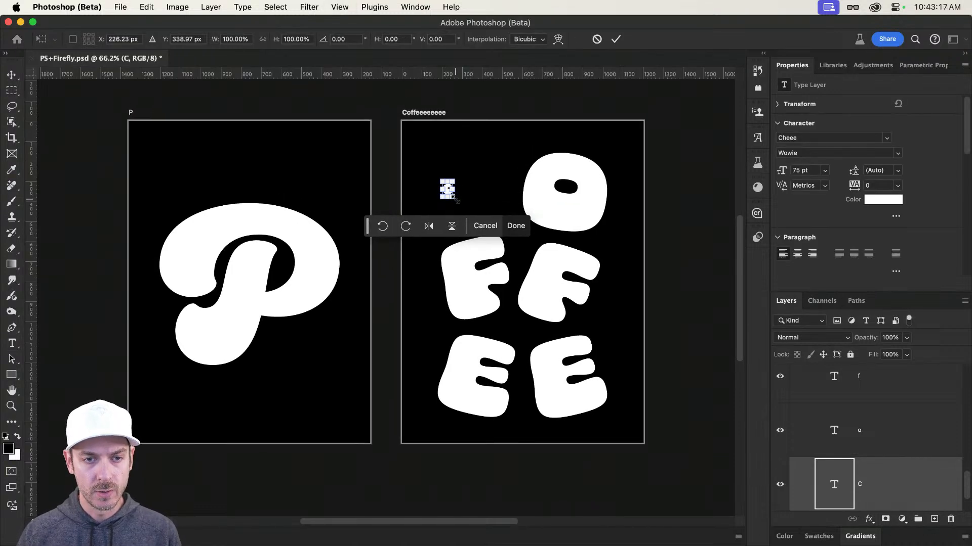
drag(455, 200, 487, 229)
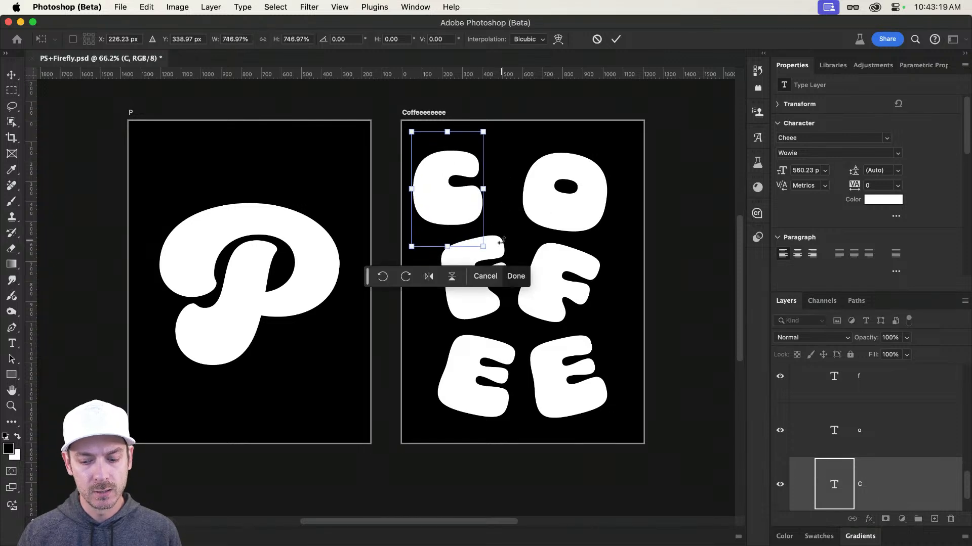
key(Return)
Step: Rotate the letter C about 14 degrees counterclockwise and move it slightly right, closer to the O
key(super+t)
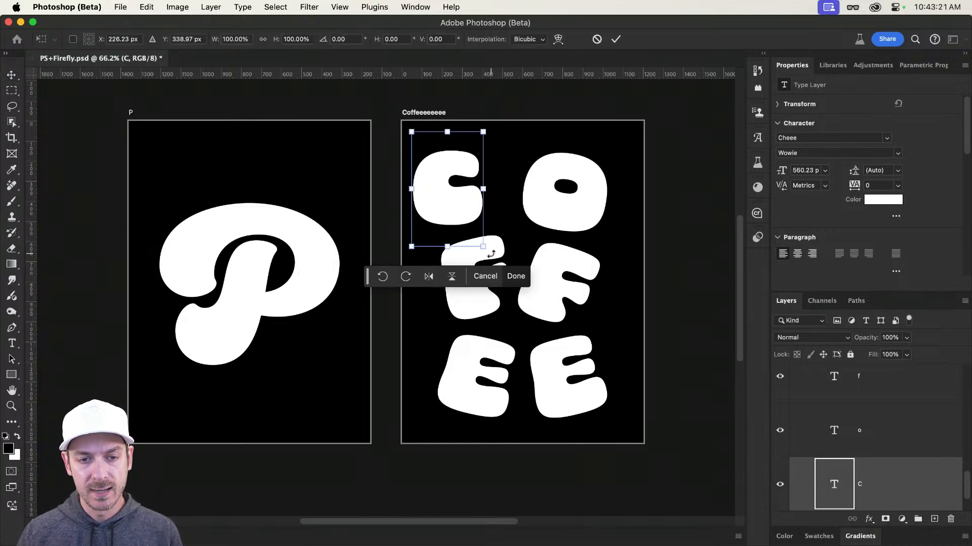
drag(491, 257, 510, 234)
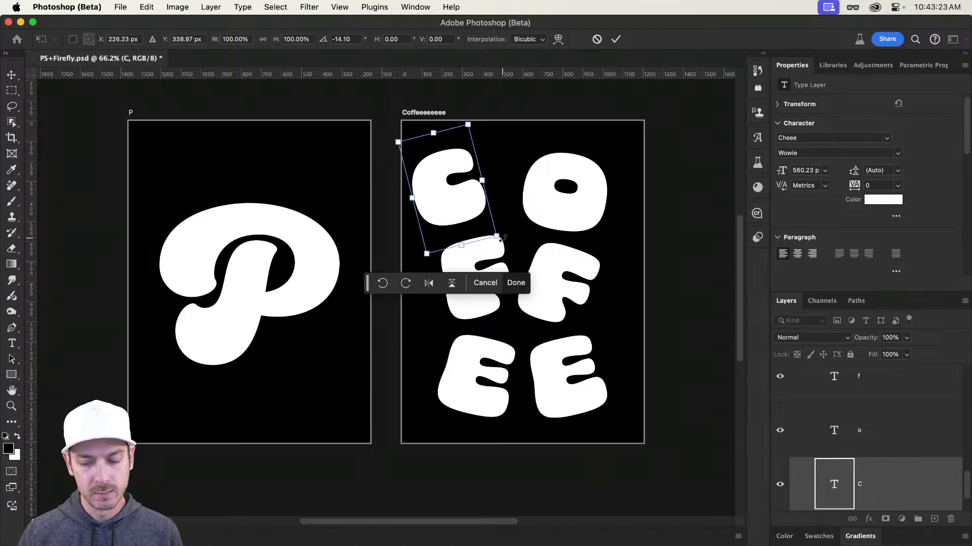
key(Return)
drag(433, 201, 452, 201)
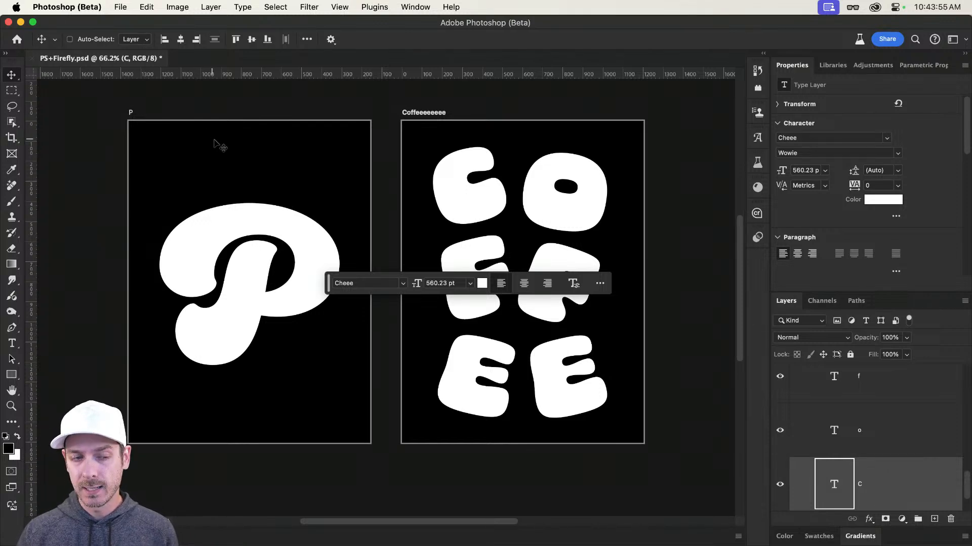
Step: Switch to Finder and preview P.jpg and coffee.png in the Challenges folder
drag(258, 208, 344, 205)
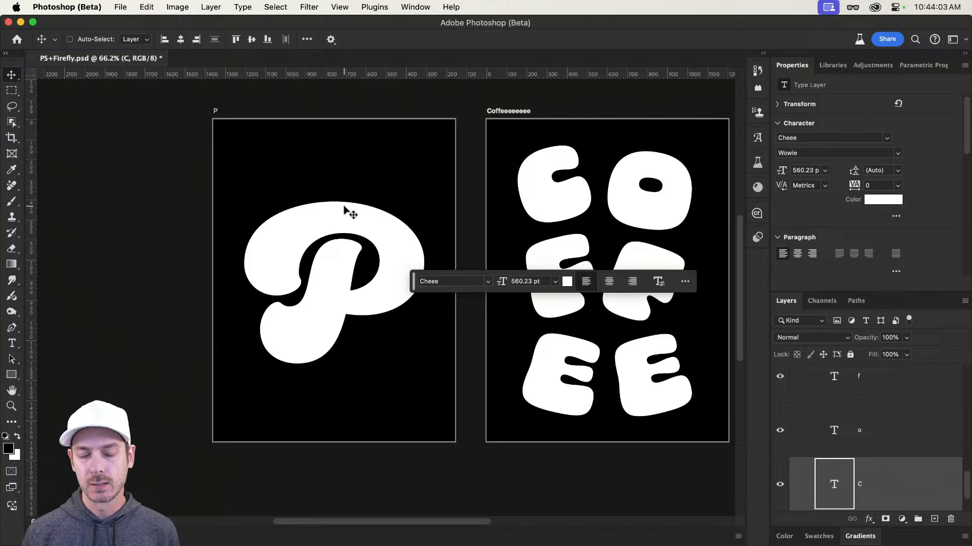
drag(381, 226, 328, 216)
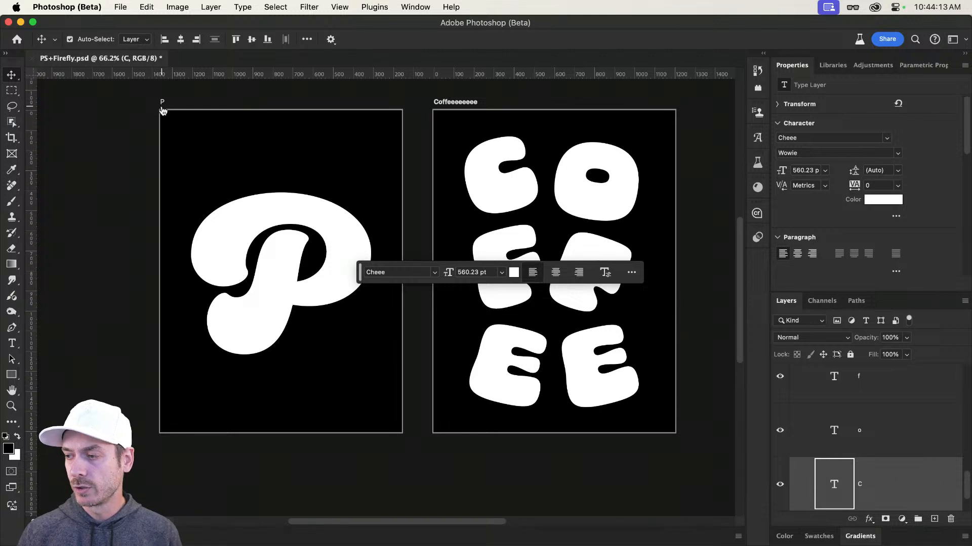
key(super+Tab)
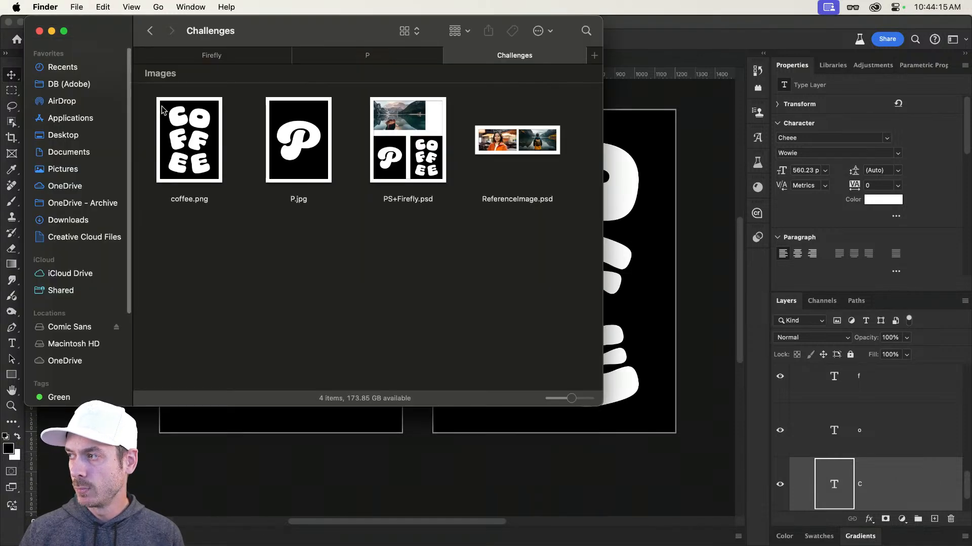
click(302, 124)
key(space)
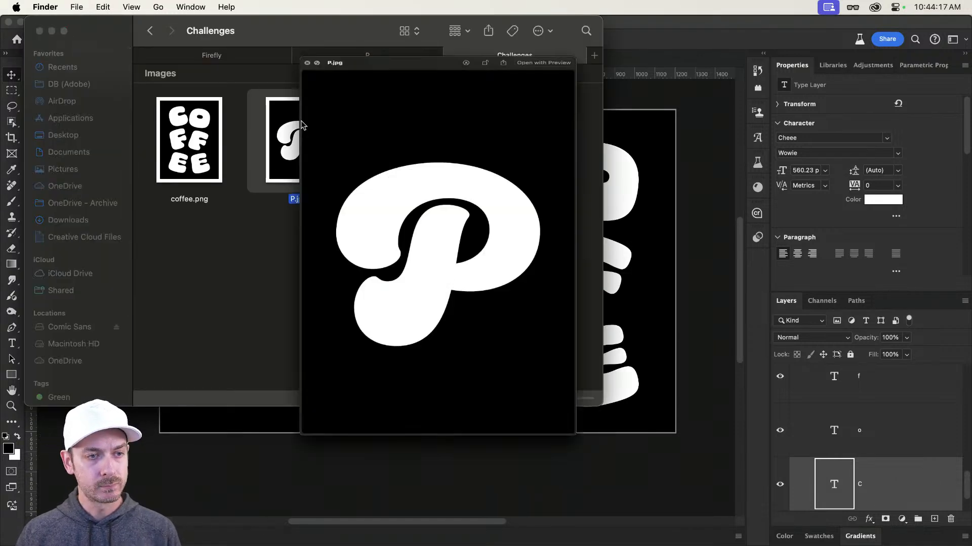
key(Left)
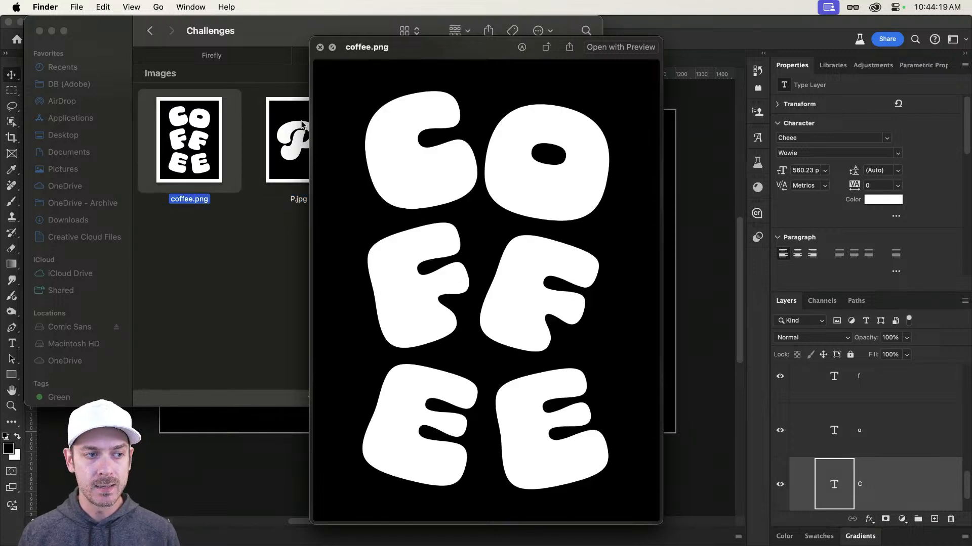
key(space)
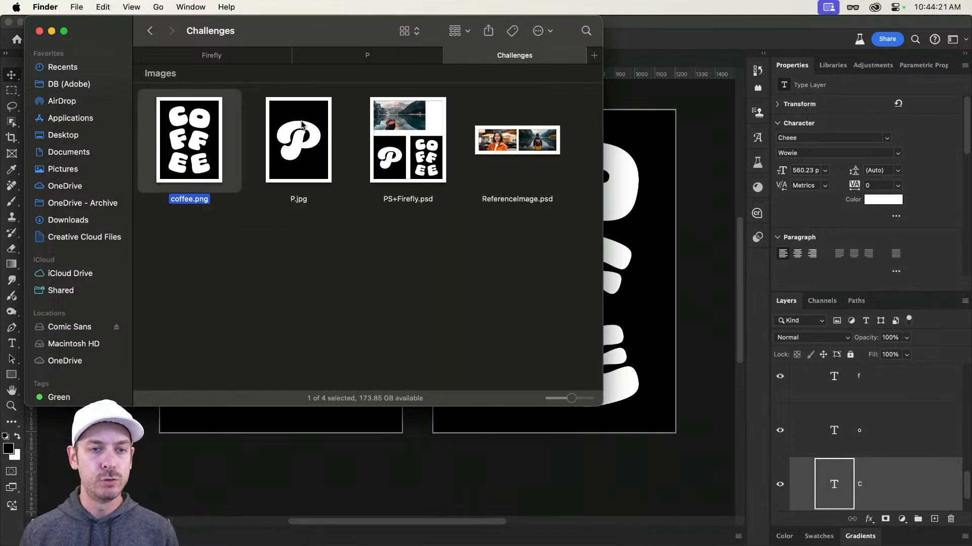
click(441, 307)
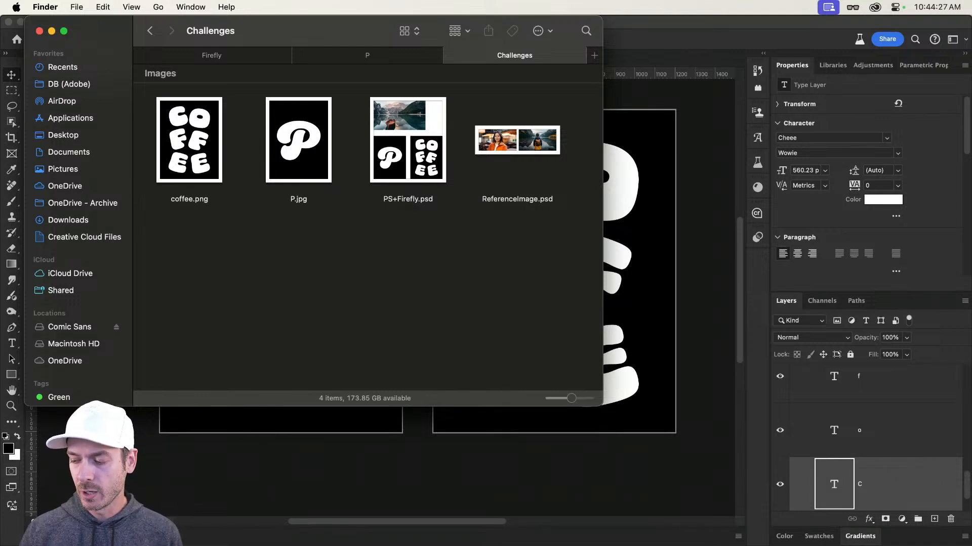
Step: Switch to Adobe Firefly in Safari and return to its home page
key(super+Tab)
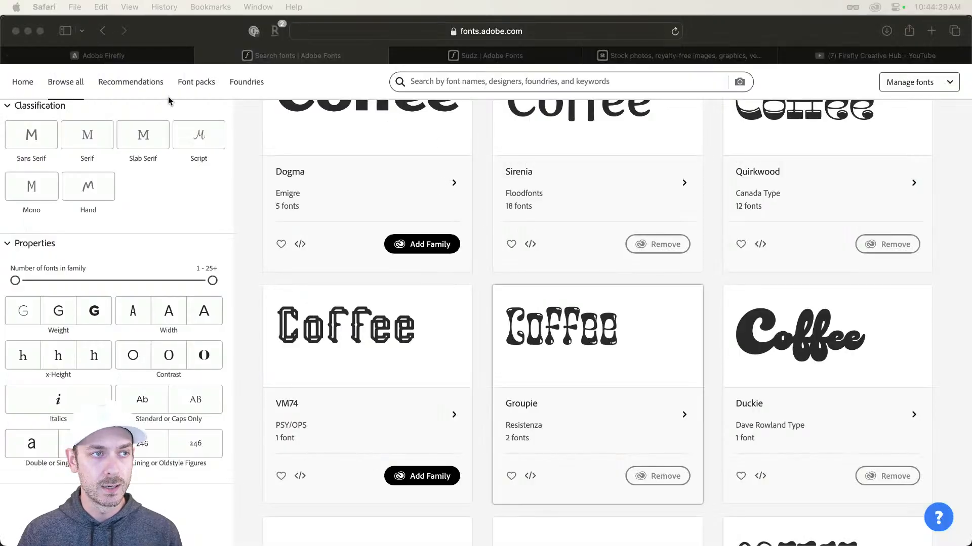
click(160, 57)
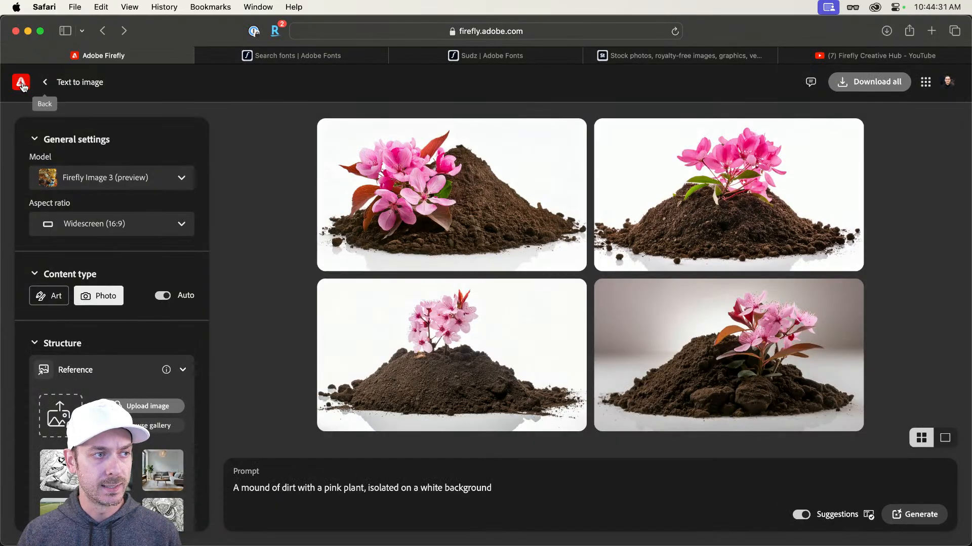
click(64, 87)
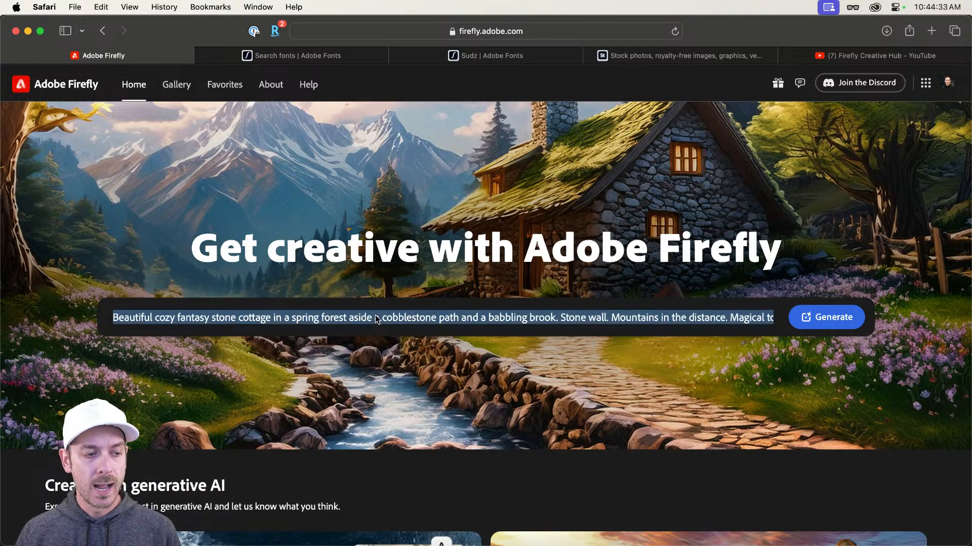
Step: Replace the home page prompt with "The letter "P" made of pink fur, on a light background" and generate the images
key(BackSpace)
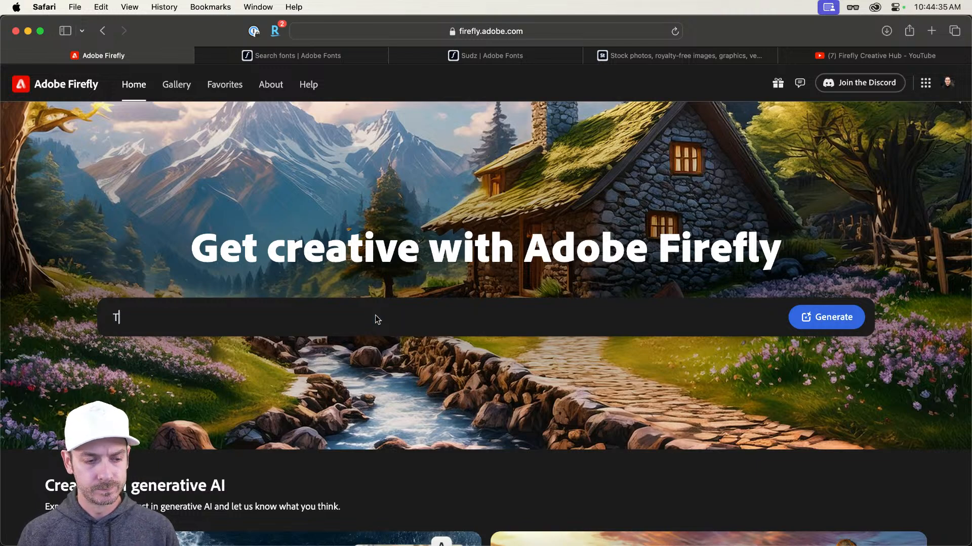
text(The let)
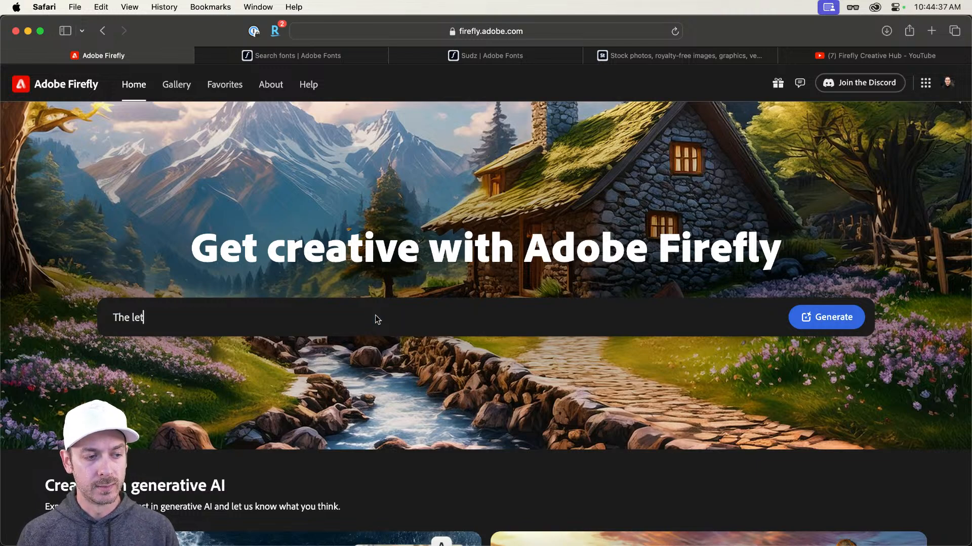
text(ter "P")
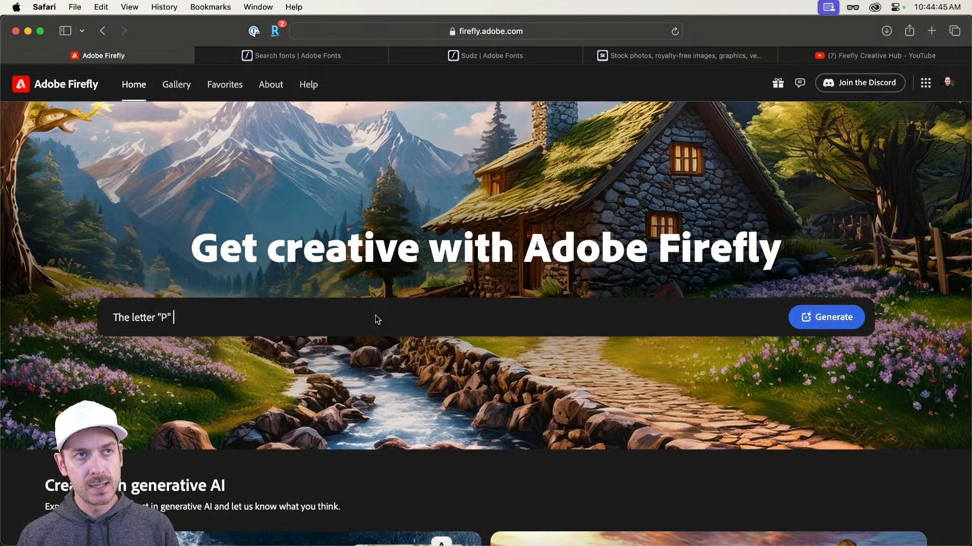
text(made of)
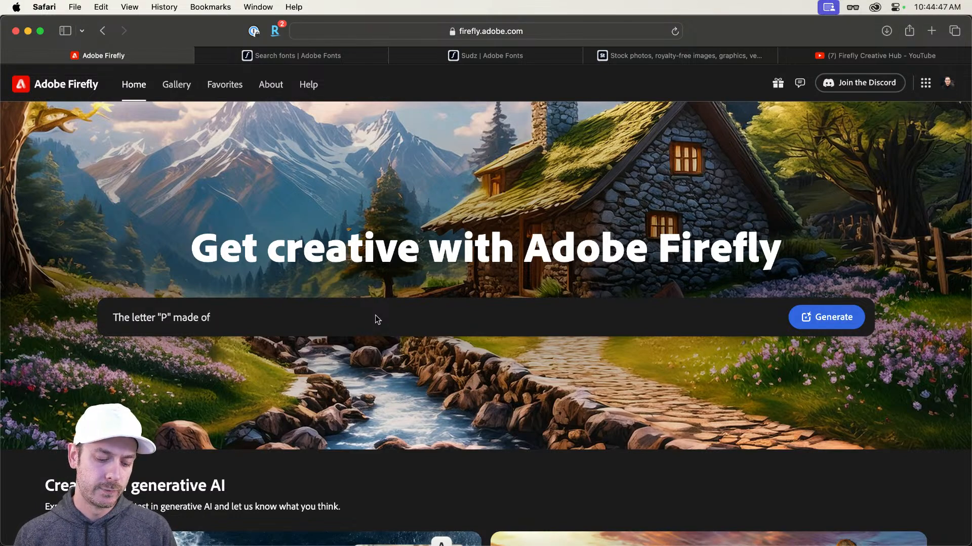
text( pink fur)
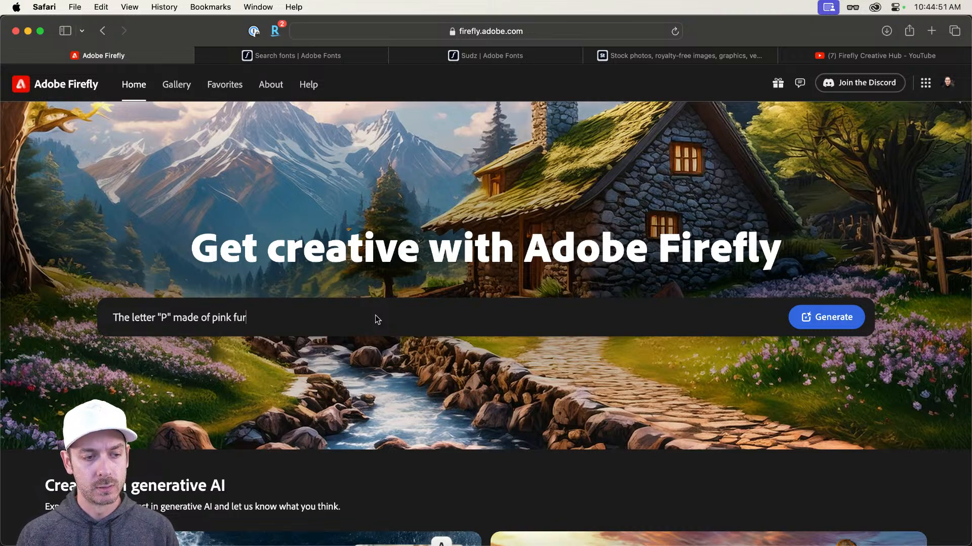
text(, on a ligh)
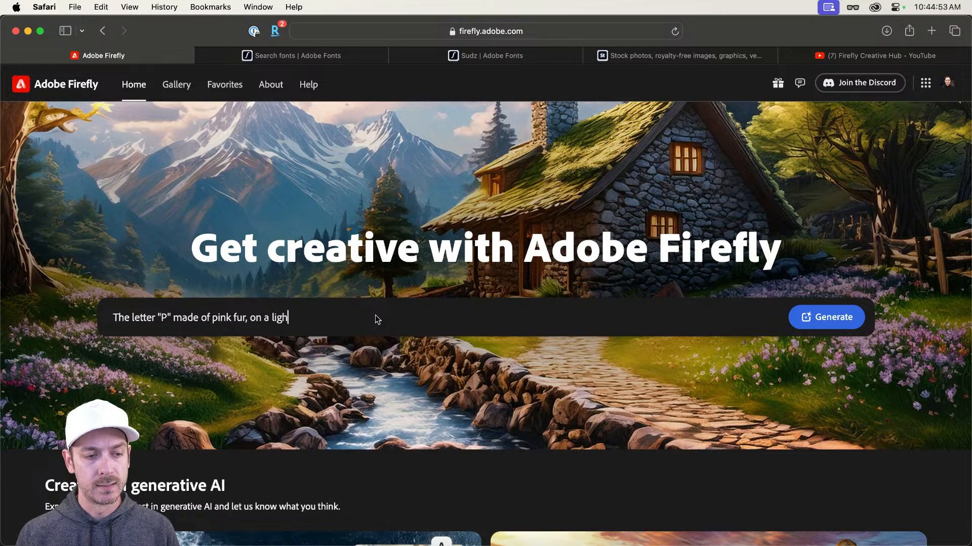
text(t backgronud)
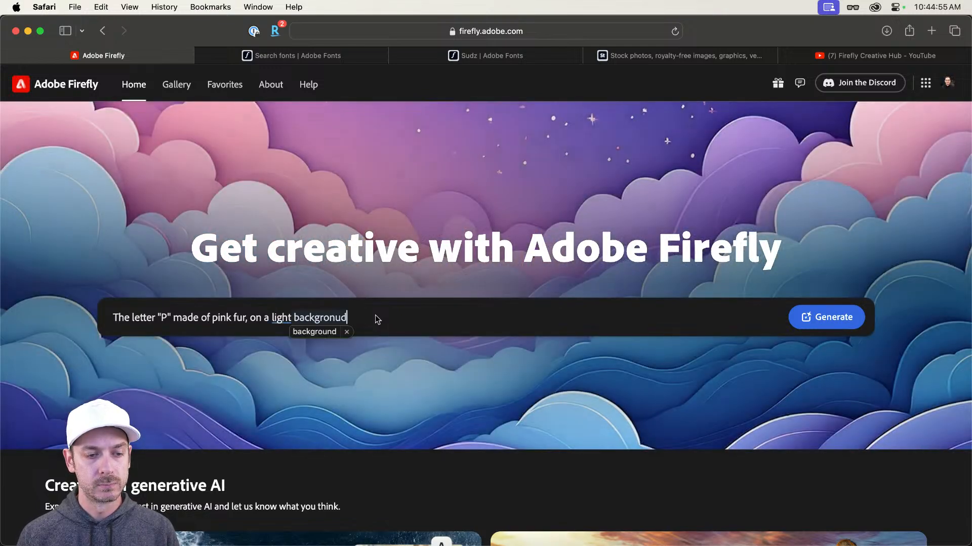
key(BackSpace)
key(BackSpace)
key(BackSpace)
text(und)
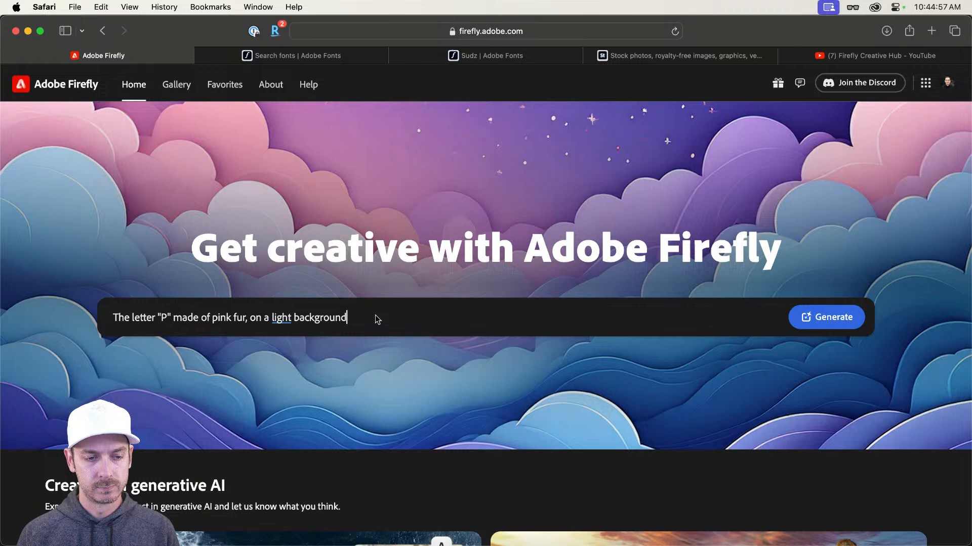
key(Return)
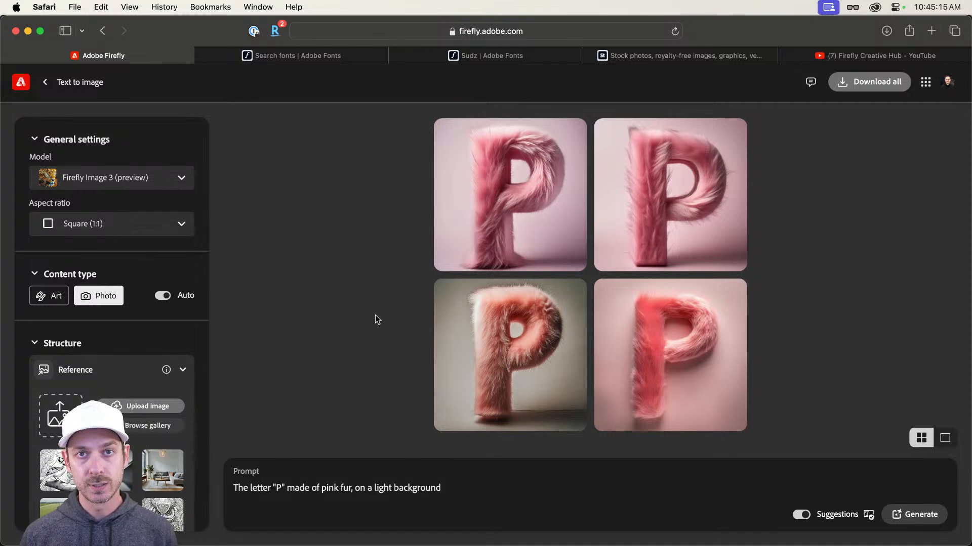
Step: Set the aspect ratio to Portrait (3:4) and fix the content type to Photo
click(159, 222)
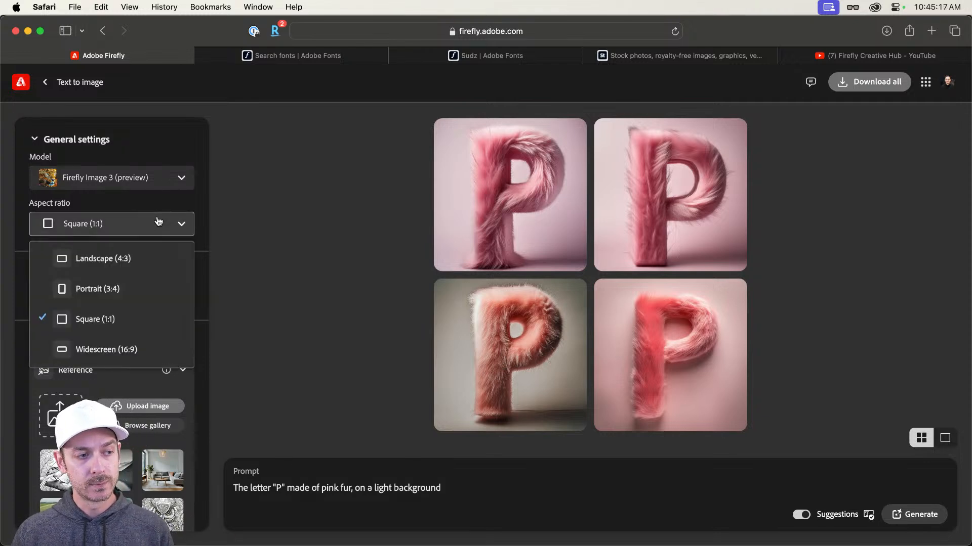
click(100, 289)
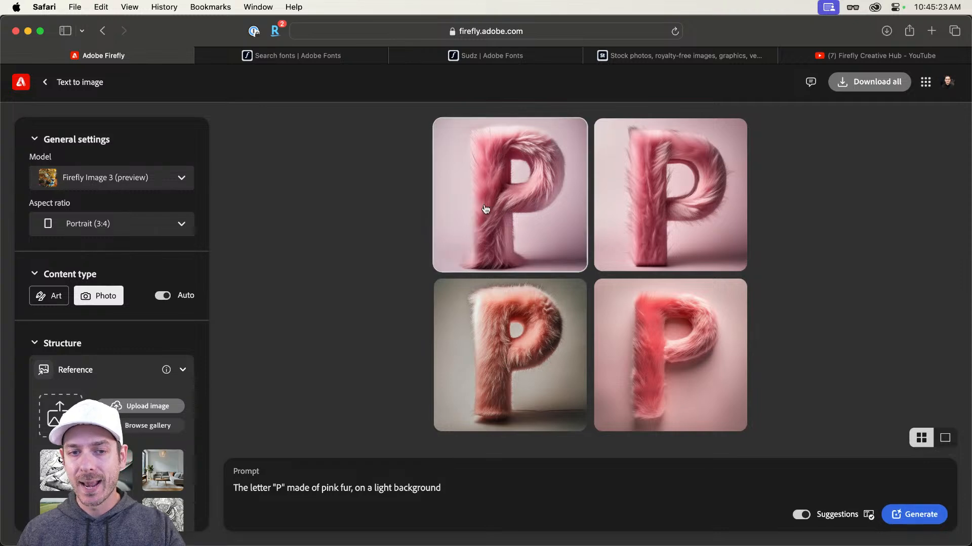
scroll(119, 326, down, 1)
scroll(119, 327, down, 3)
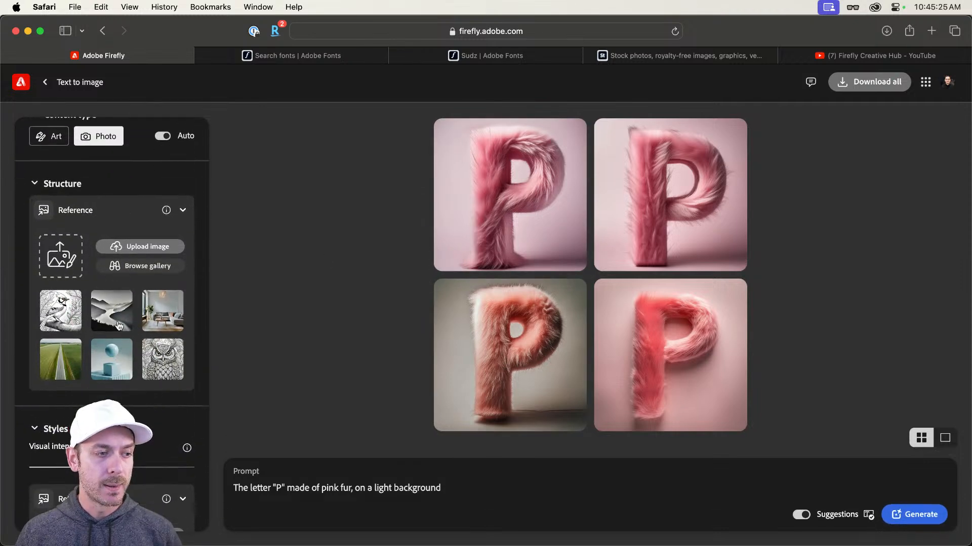
click(98, 133)
Step: Add the Hyper realistic style effect to the prompt
scroll(119, 190, down, 1)
scroll(119, 190, down, 6)
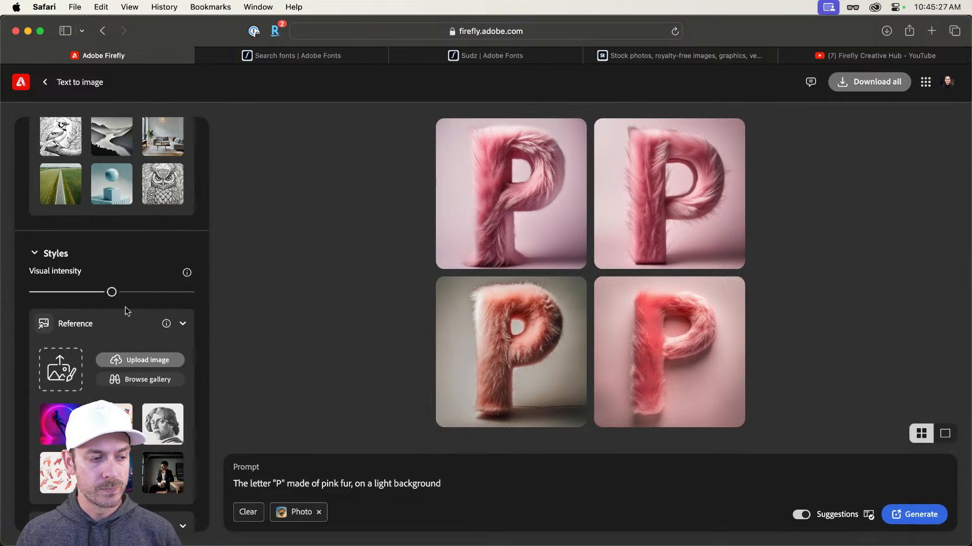
scroll(116, 294, down, 13)
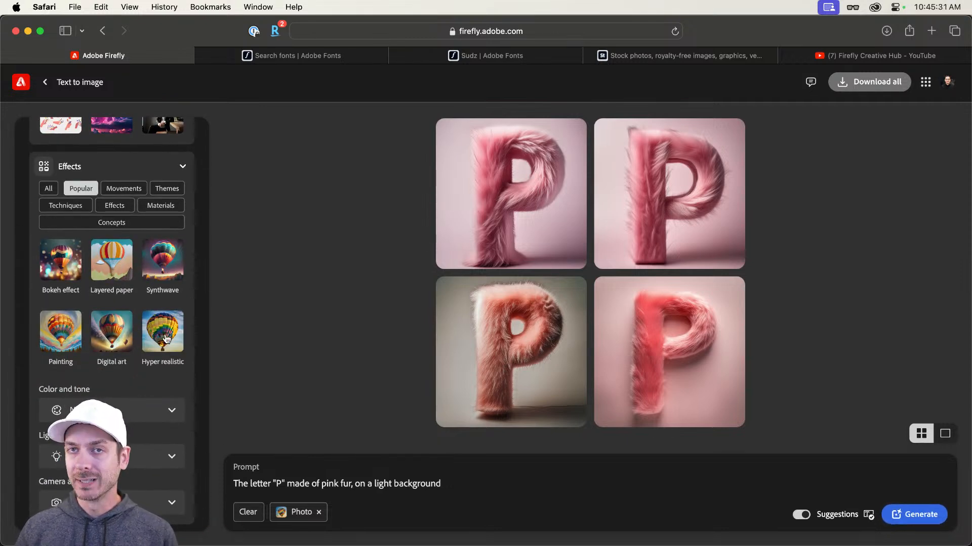
click(166, 338)
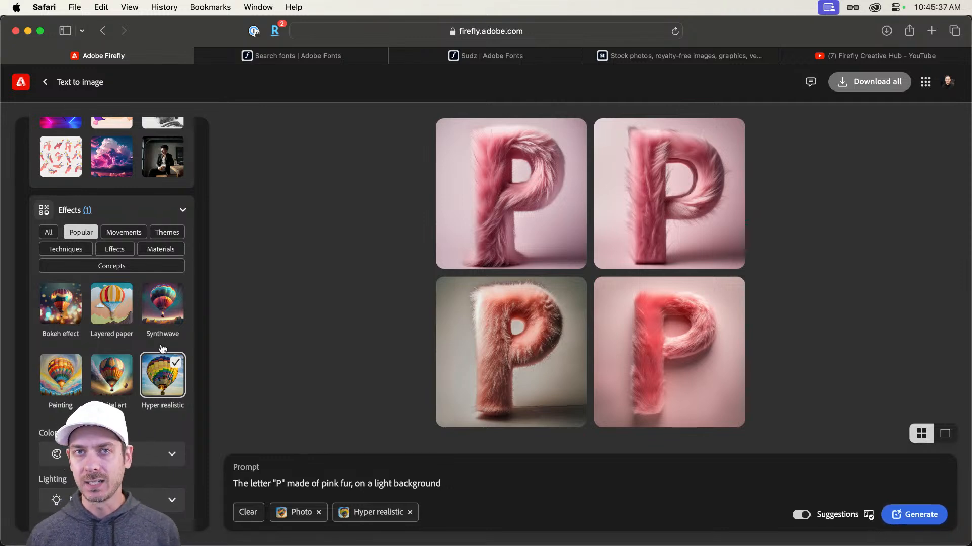
Step: Add P.jpg from the Challenges folder in Finder as the structure reference image, accepting the upload terms
scroll(162, 349, down, 10)
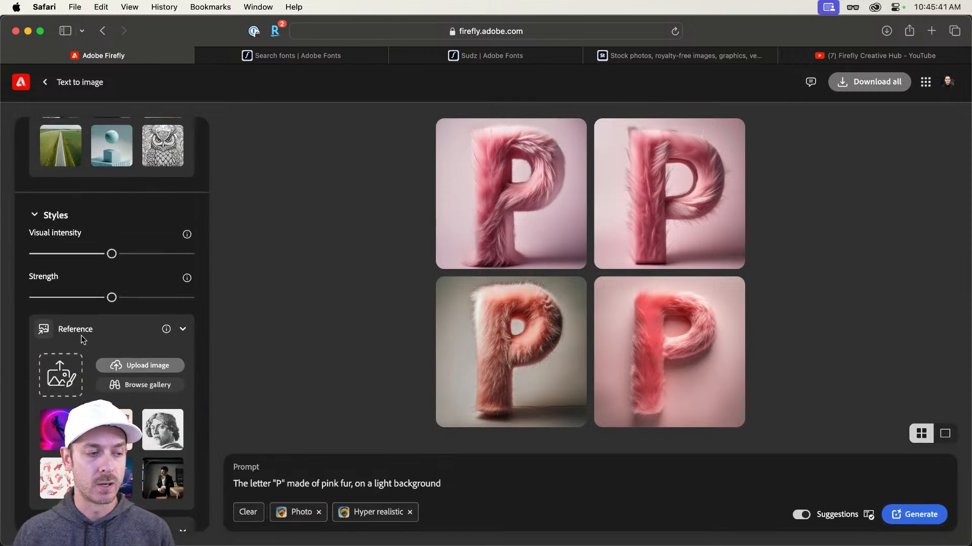
scroll(71, 248, up, 10)
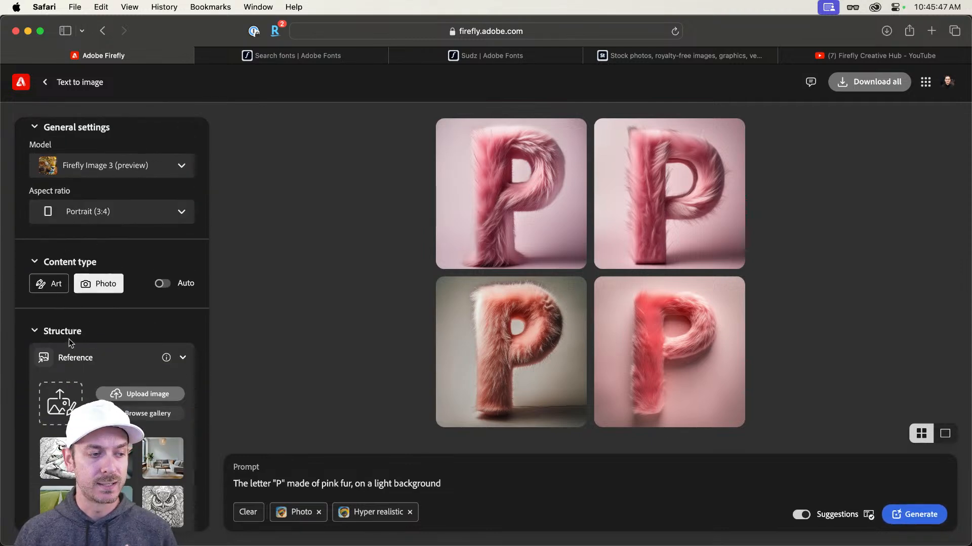
scroll(72, 331, down, 3)
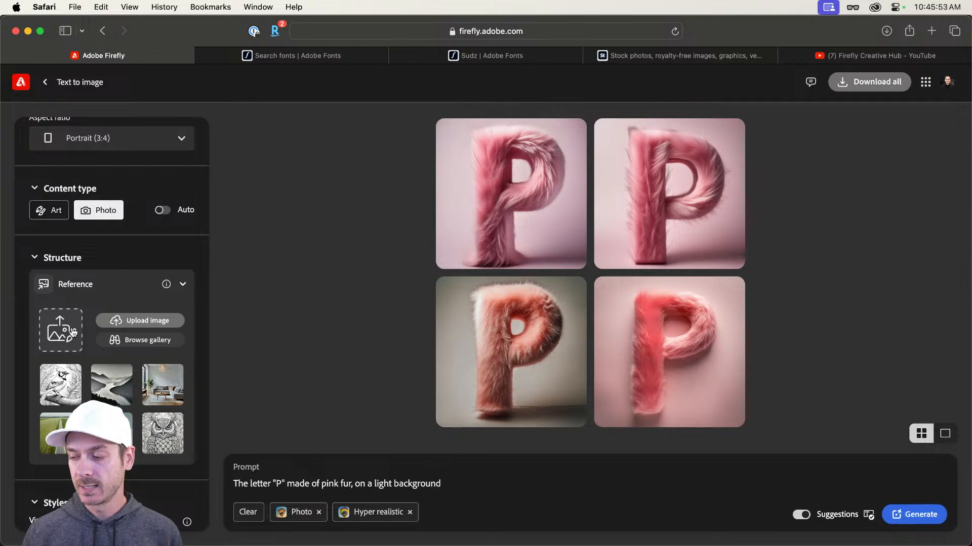
key(super+Tab)
click(312, 161)
key(space)
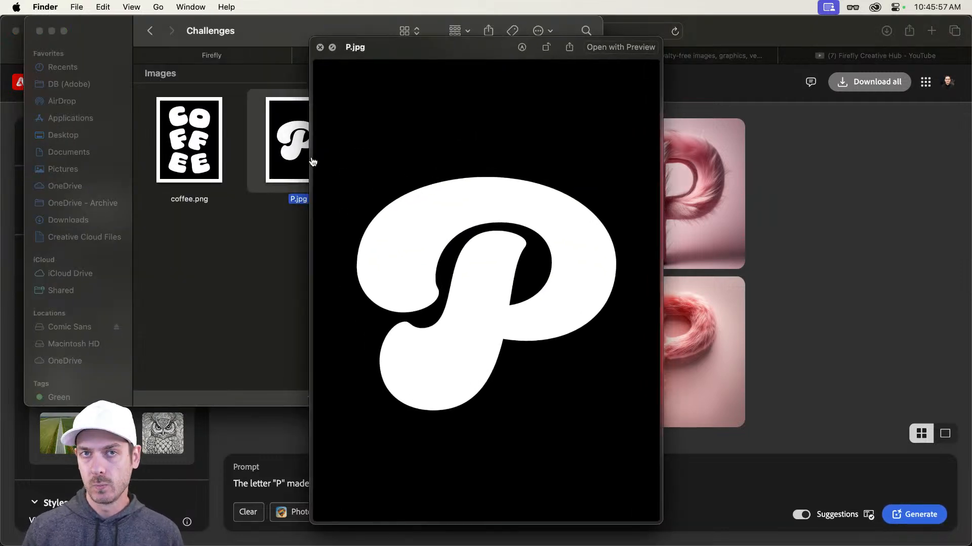
key(space)
drag(293, 147, 64, 323)
key(super+Tab)
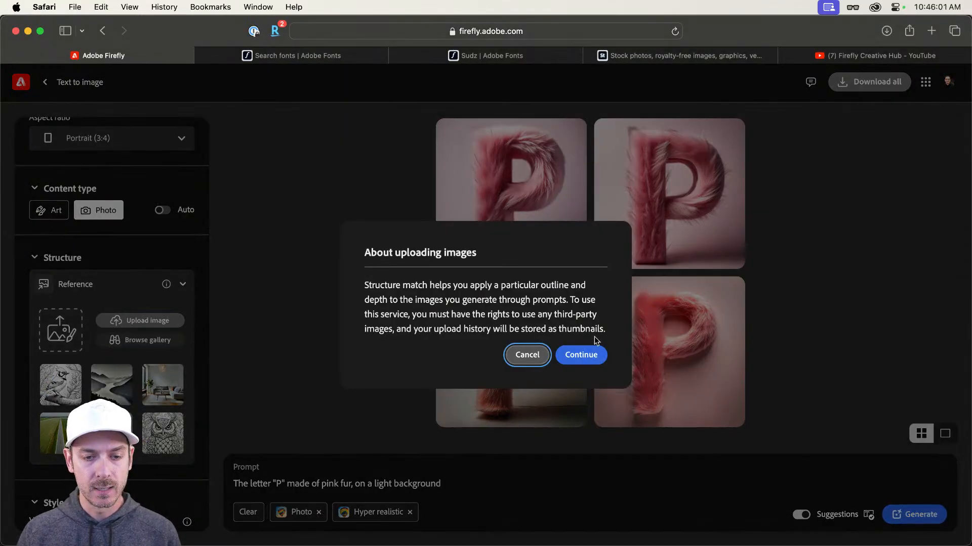
click(583, 355)
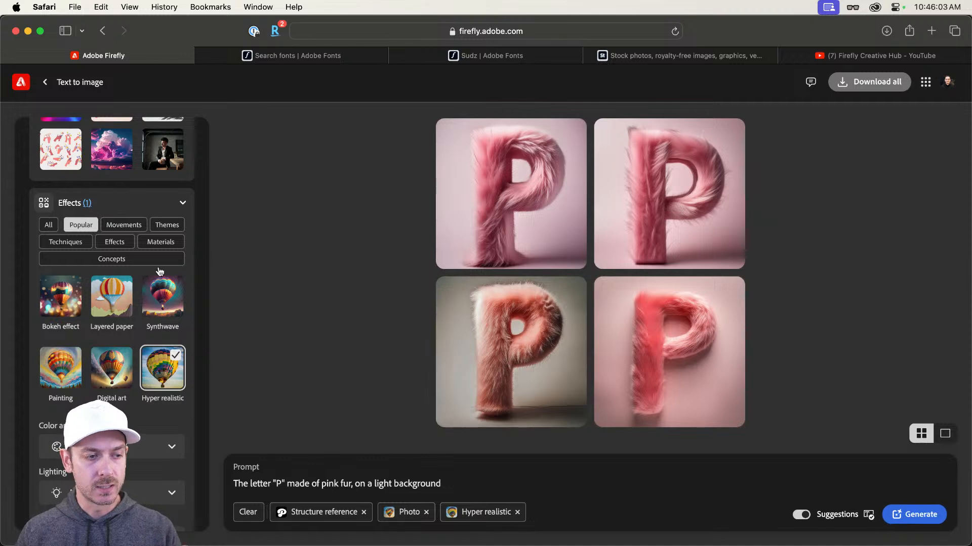
Step: Set the structure reference strength to its maximum and generate the pink fur letter again
scroll(144, 283, up, 10)
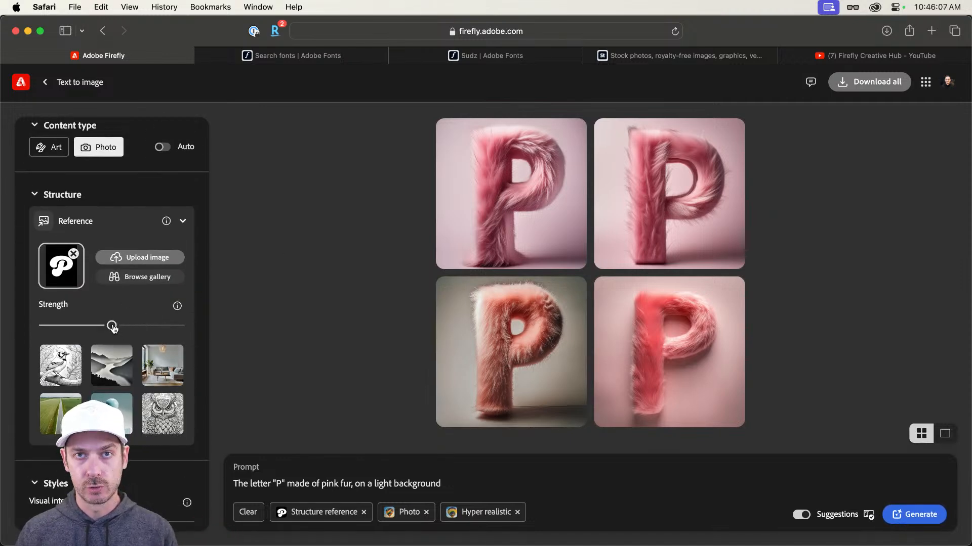
drag(112, 326, 180, 327)
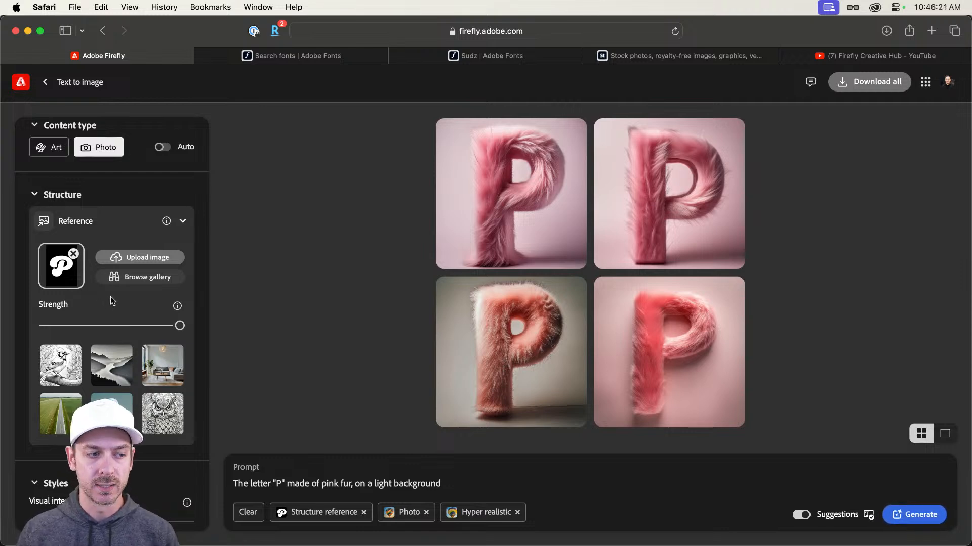
scroll(61, 280, up, 5)
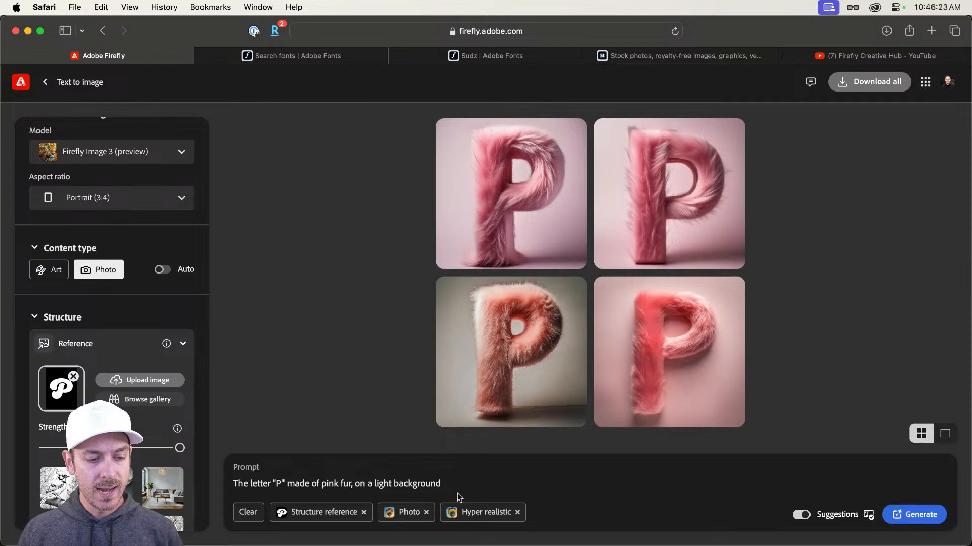
click(906, 514)
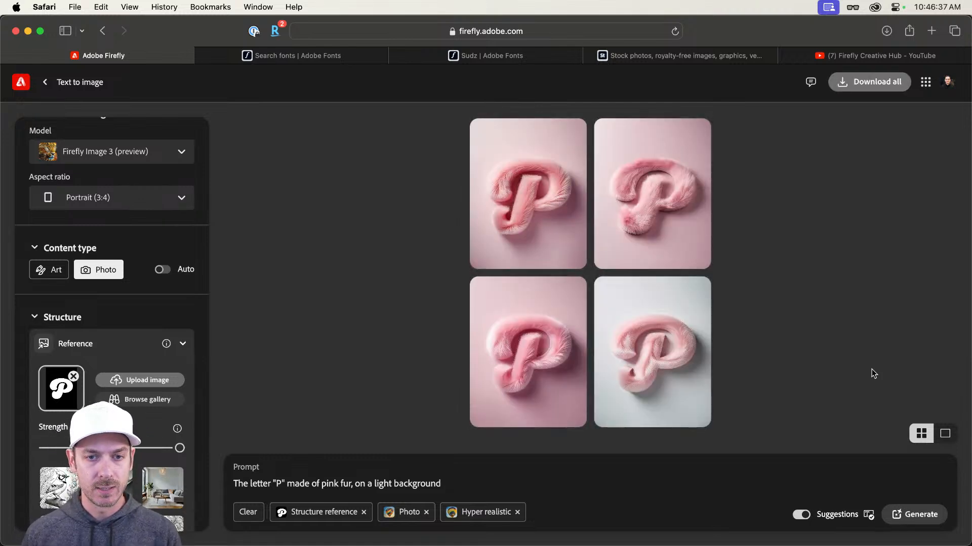
Step: Examine the generated pink fur letters one after another in the enlarged preview
click(571, 364)
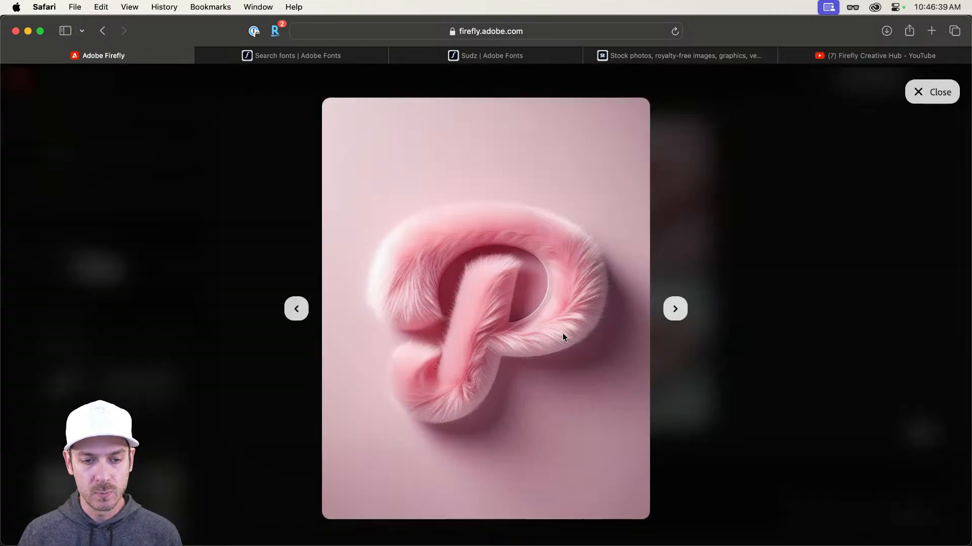
click(680, 311)
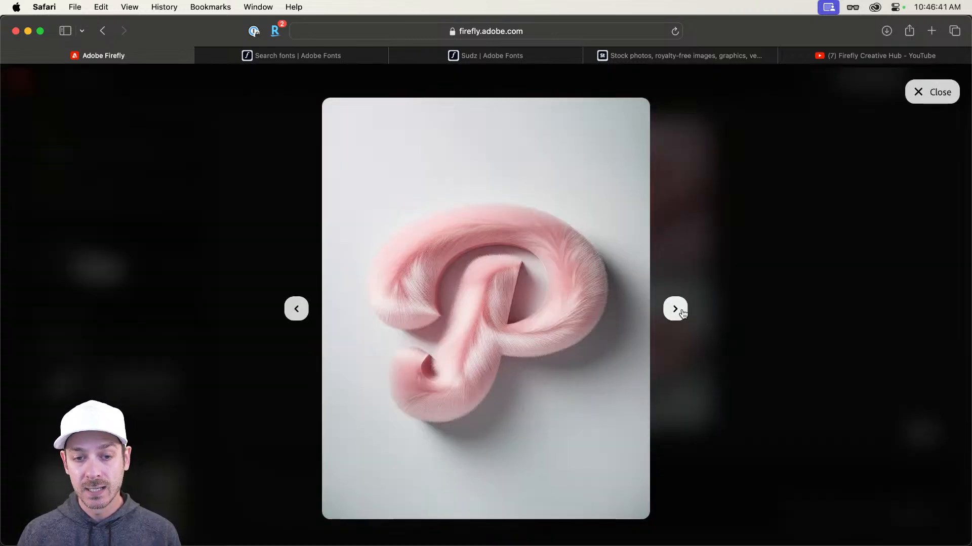
click(681, 311)
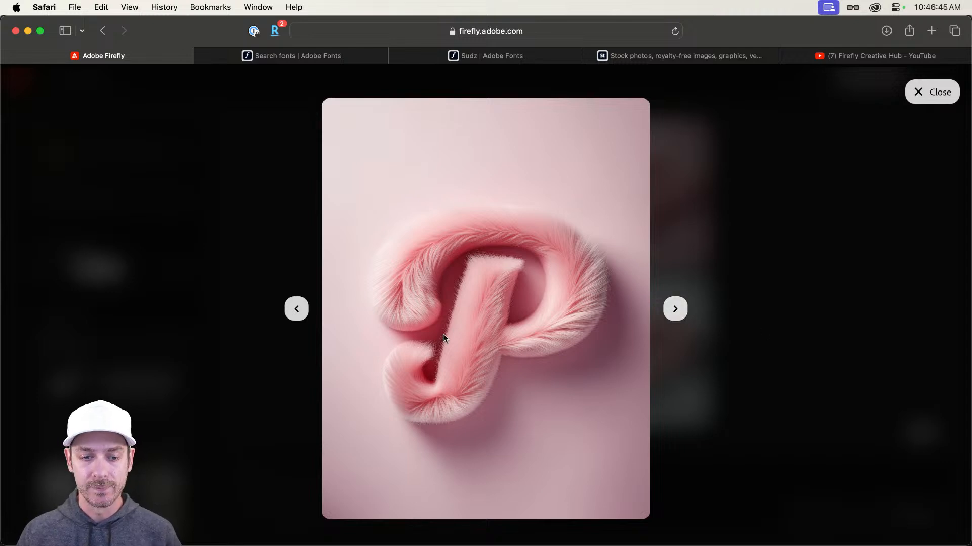
click(752, 322)
Step: Switch to the Firefly Creative Hub channel on YouTube and look through its featured and recent videos
scroll(74, 326, down, 10)
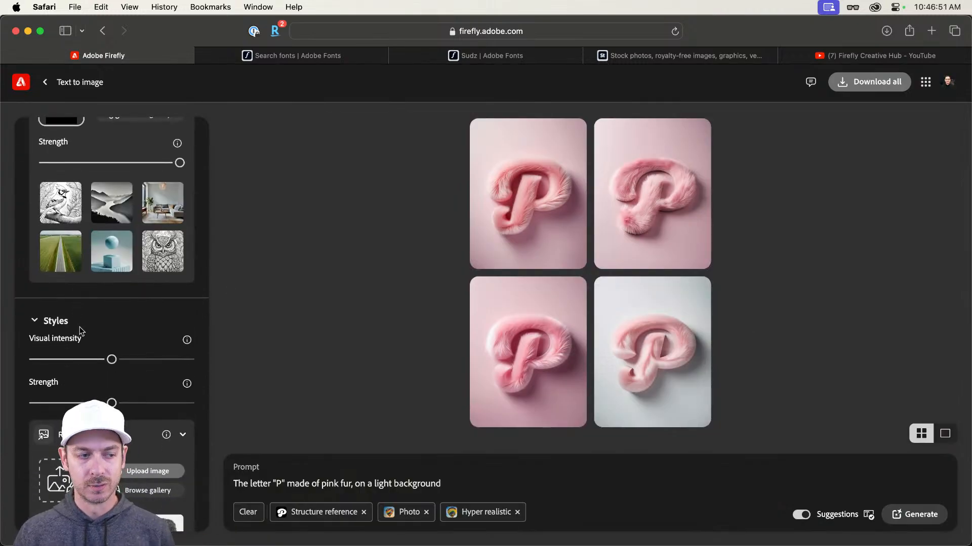
scroll(80, 332, down, 4)
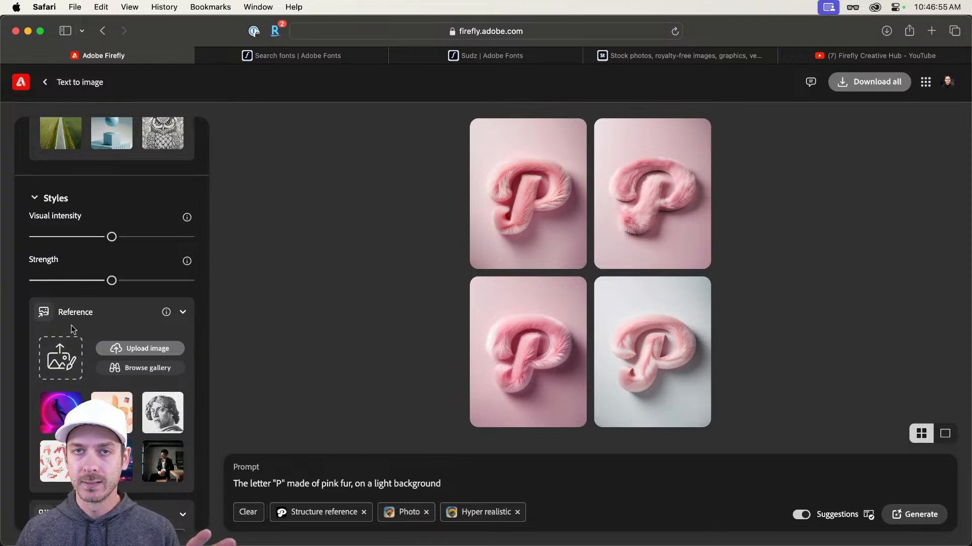
click(810, 58)
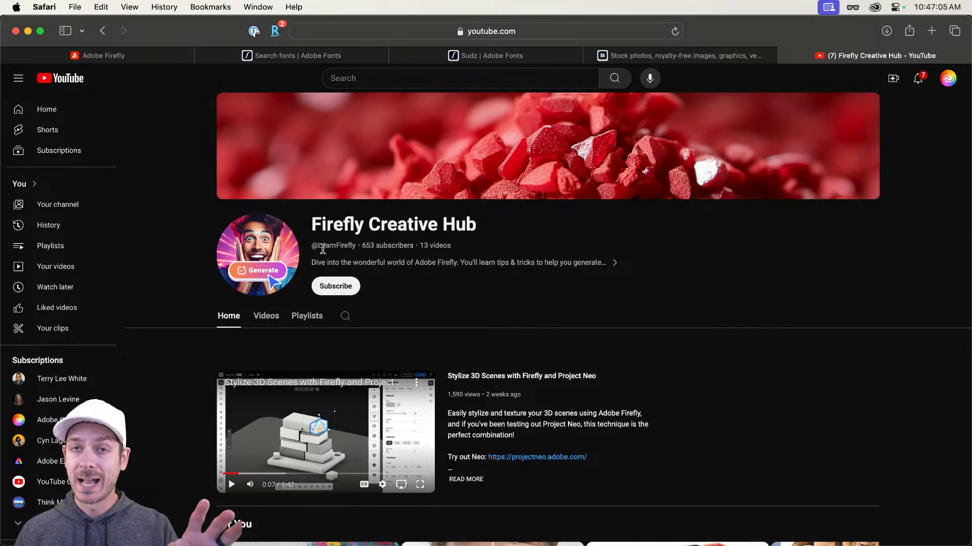
scroll(479, 281, down, 3)
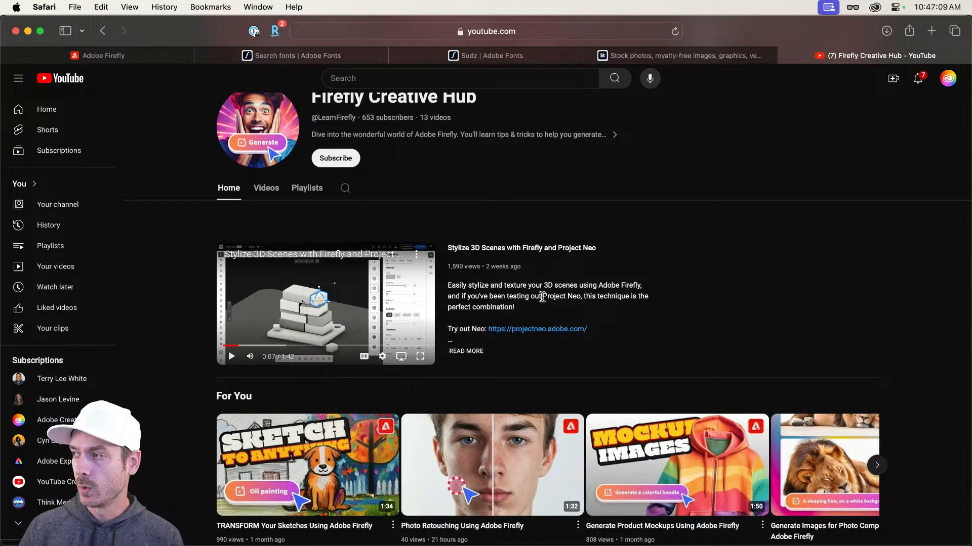
scroll(543, 296, down, 1)
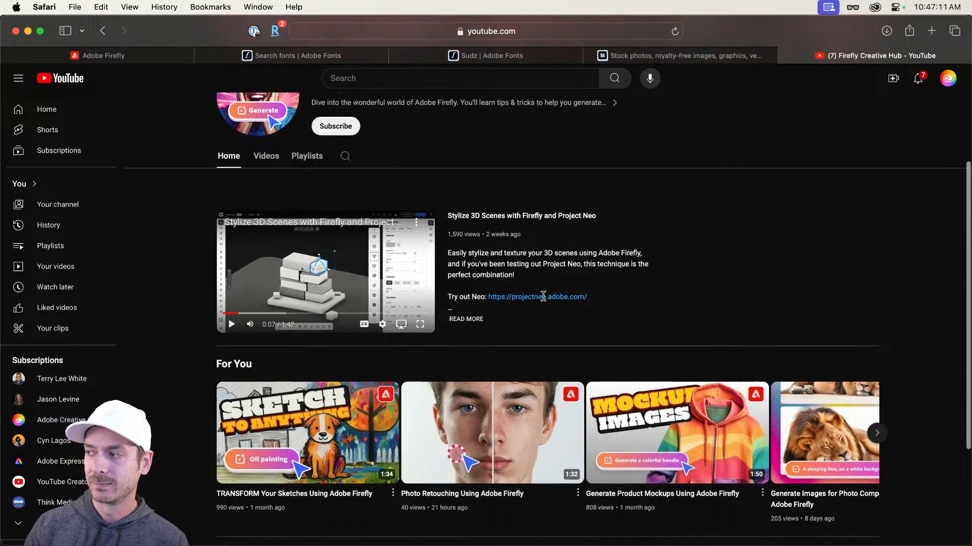
scroll(543, 296, up, 1)
scroll(543, 296, down, 2)
scroll(546, 288, down, 3)
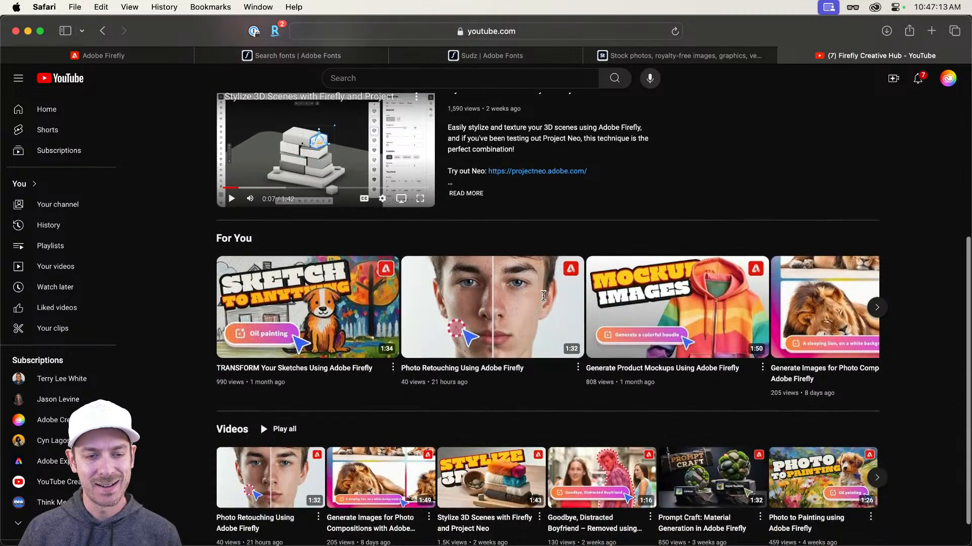
scroll(572, 276, down, 1)
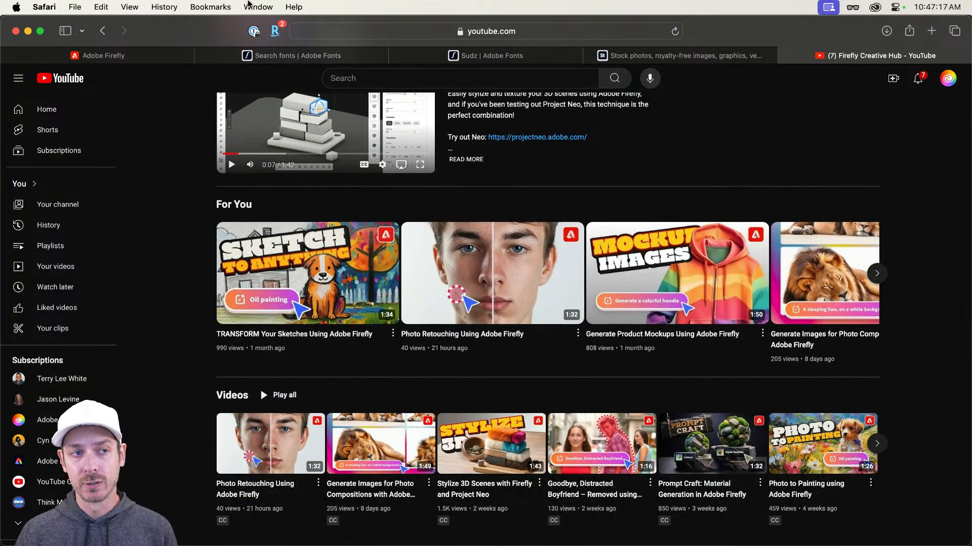
Step: Return to Firefly's style reference settings, and in Finder open the Natural folder inside the Firefly folder
click(134, 55)
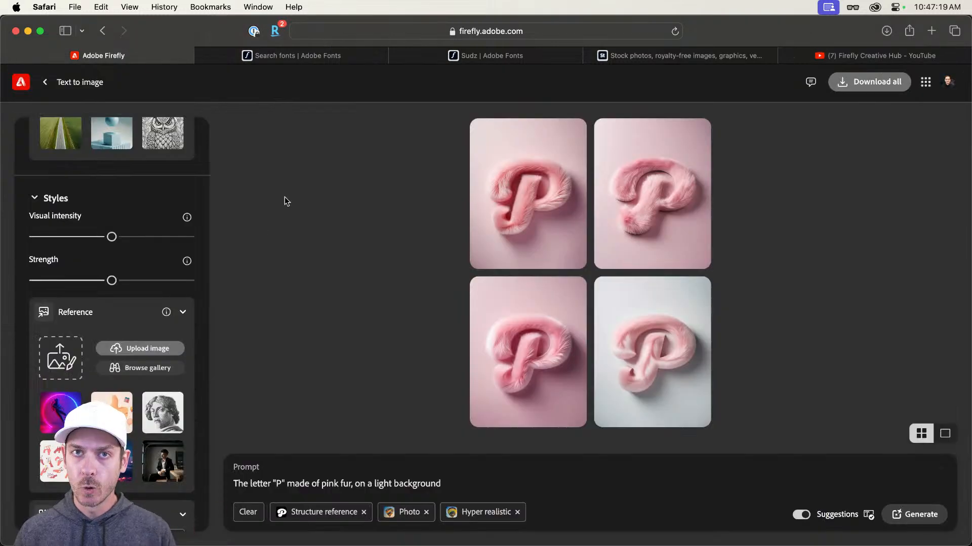
scroll(151, 314, down, 3)
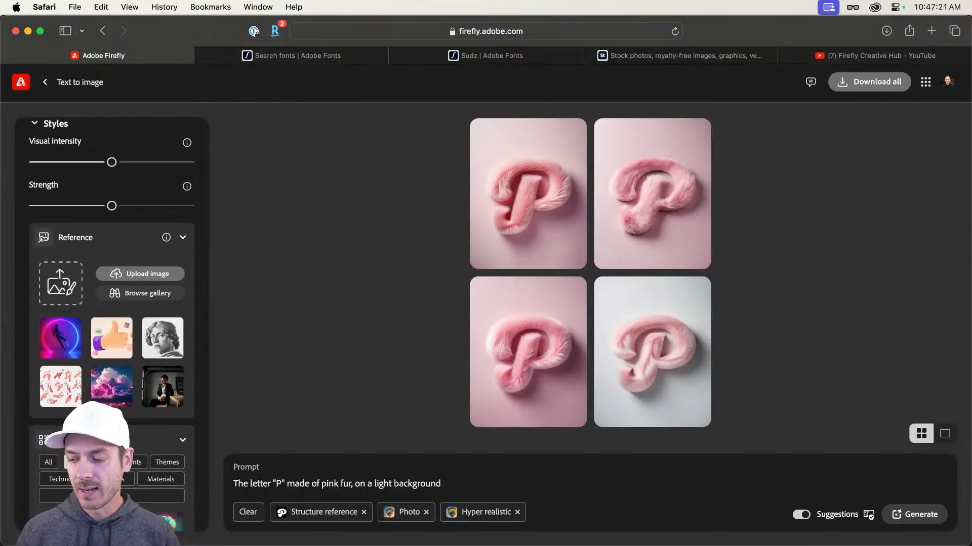
key(super+Tab)
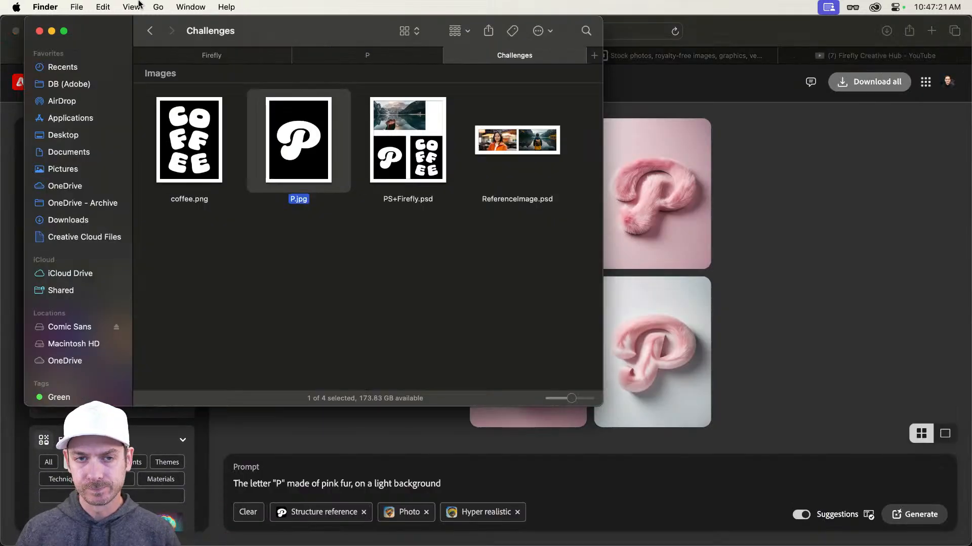
click(223, 56)
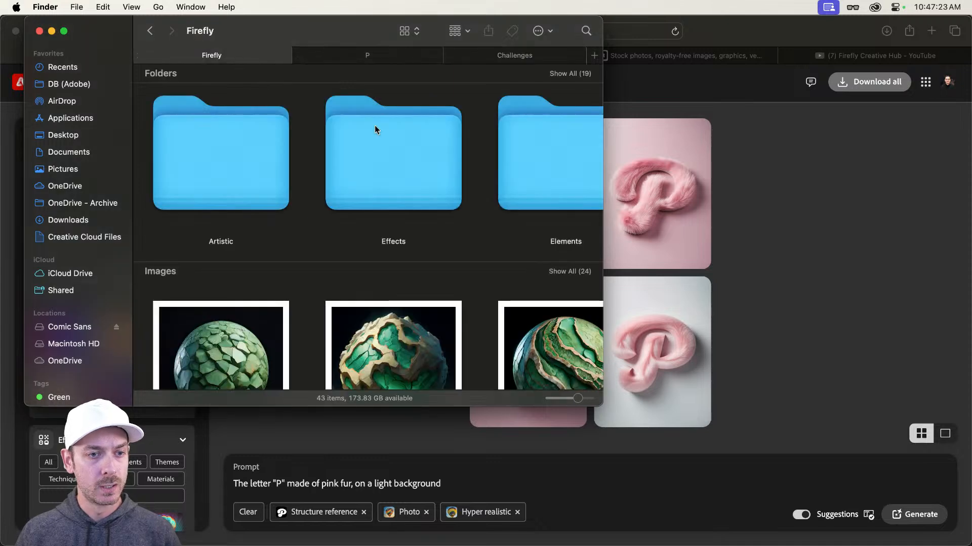
click(581, 150)
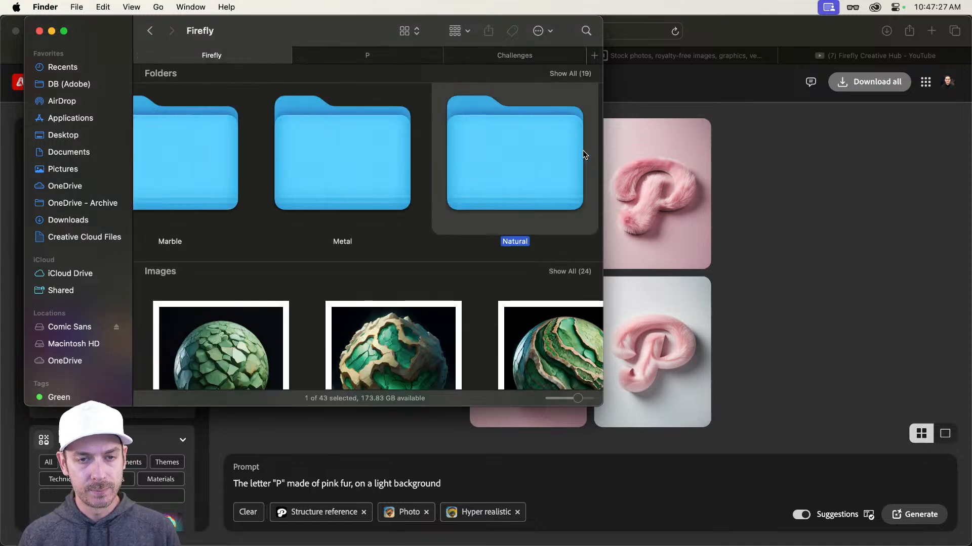
double_click(521, 153)
scroll(521, 159, down, 15)
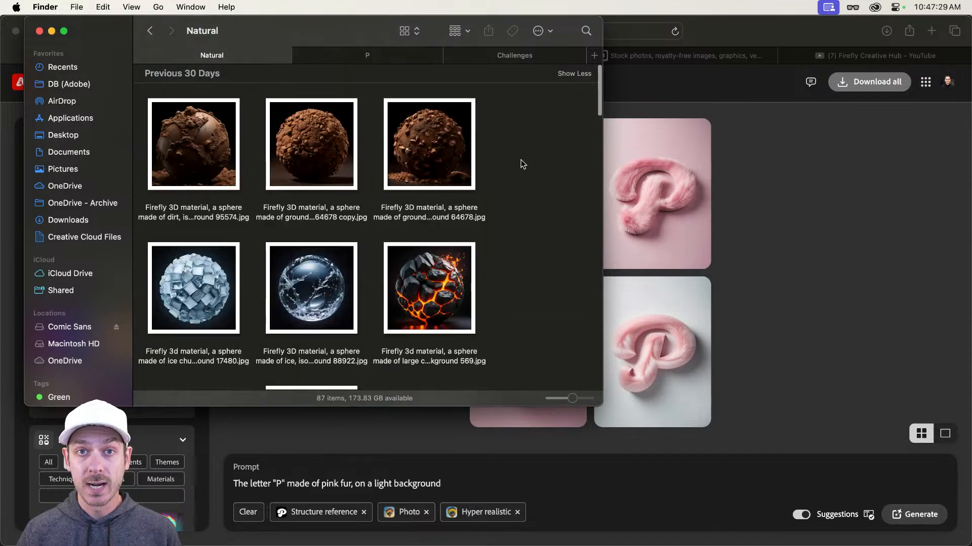
scroll(521, 159, up, 15)
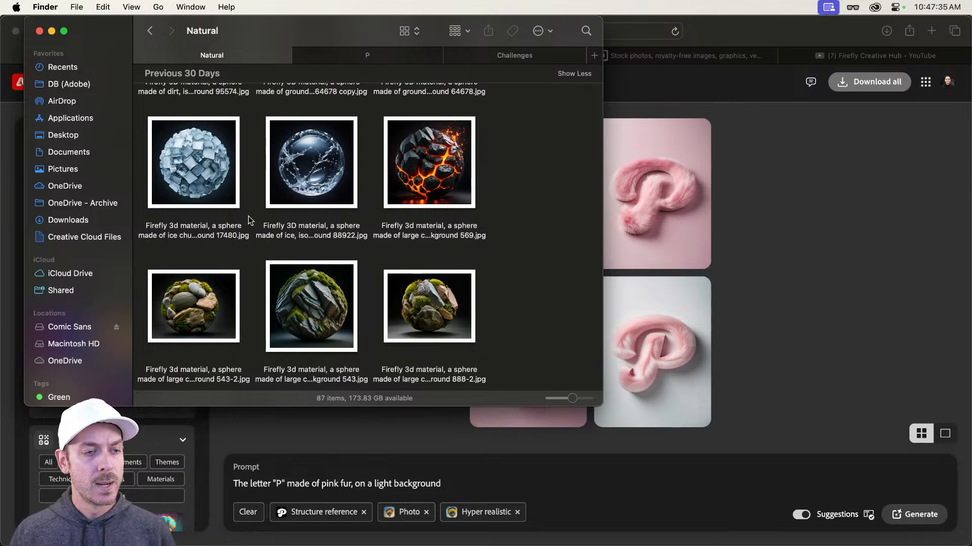
Step: Add the sphere image of large cliff rocks and lava as the style reference and set the style strength to maximum
click(420, 161)
key(space)
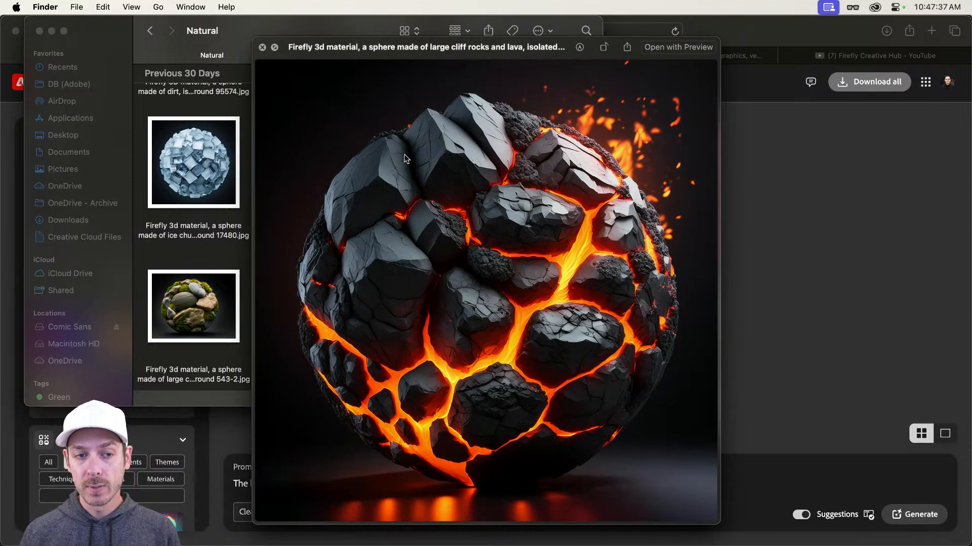
key(space)
drag(407, 153, 64, 282)
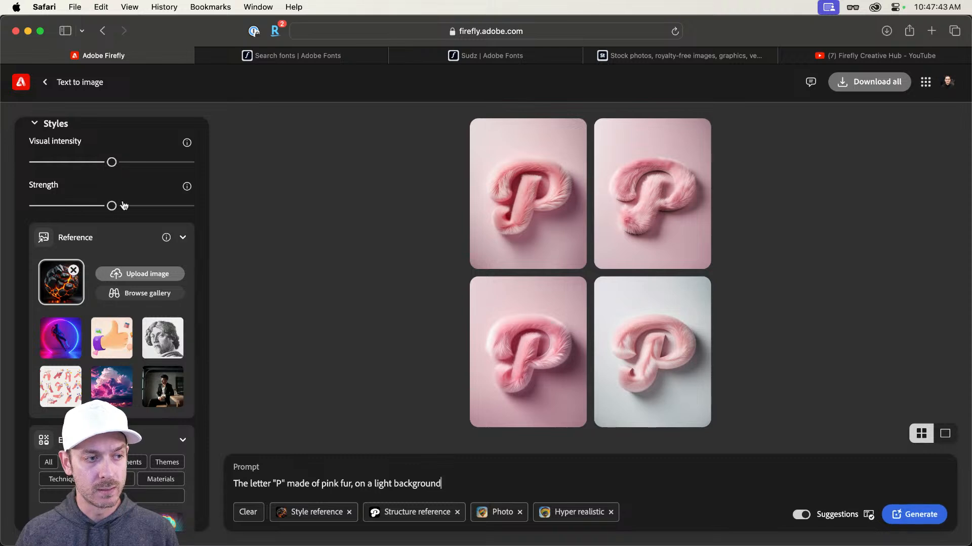
drag(112, 206, 192, 206)
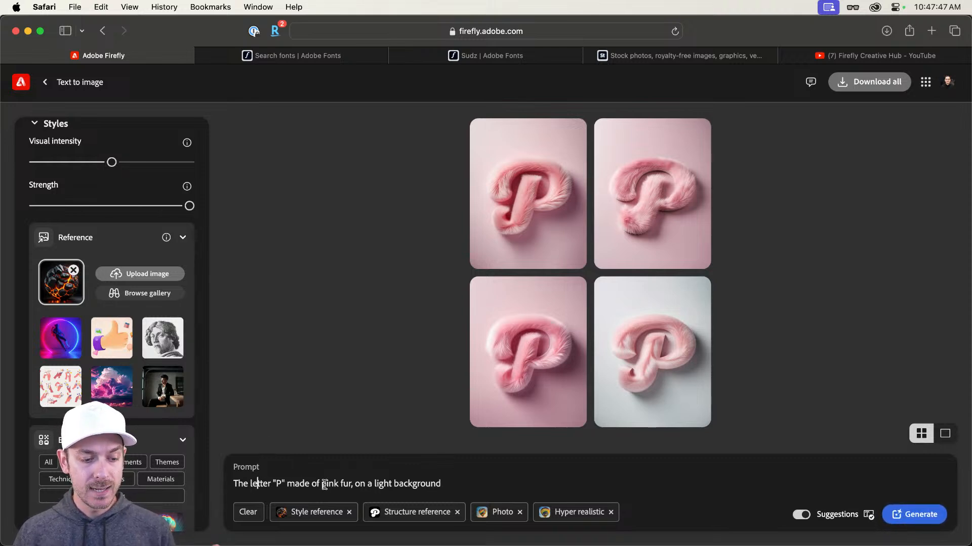
Step: Change the prompt to "The letter "P" made of rock and lava, on a dark background" and generate the images
drag(322, 483, 351, 484)
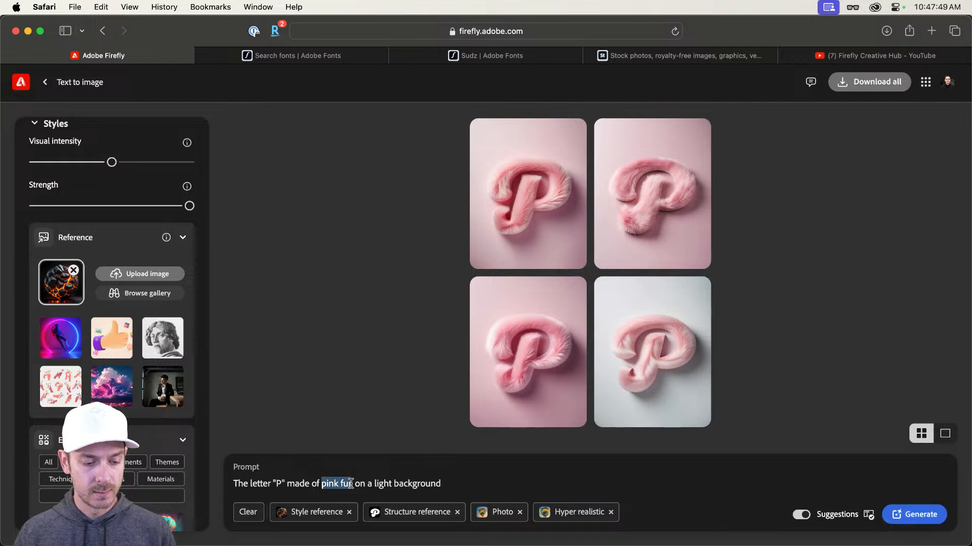
text(rock and lav)
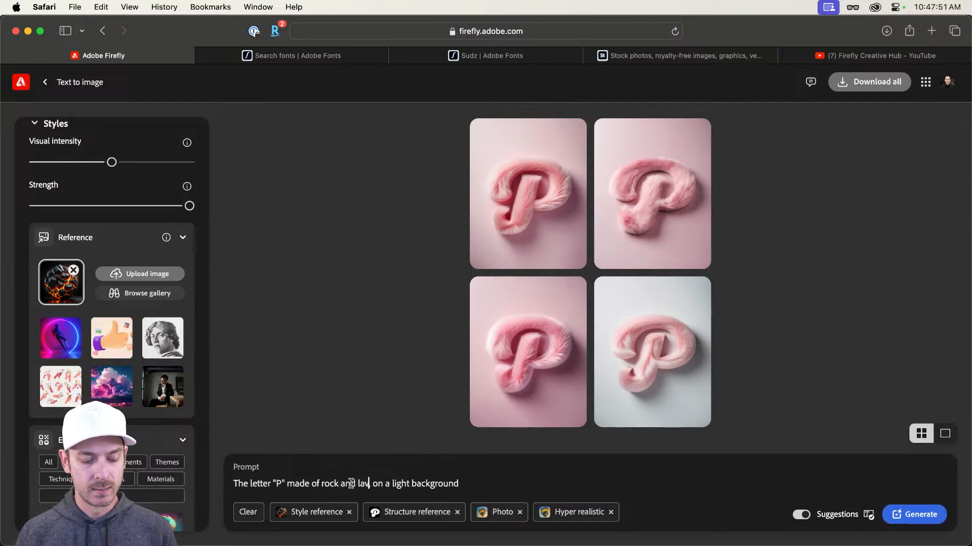
text(a,)
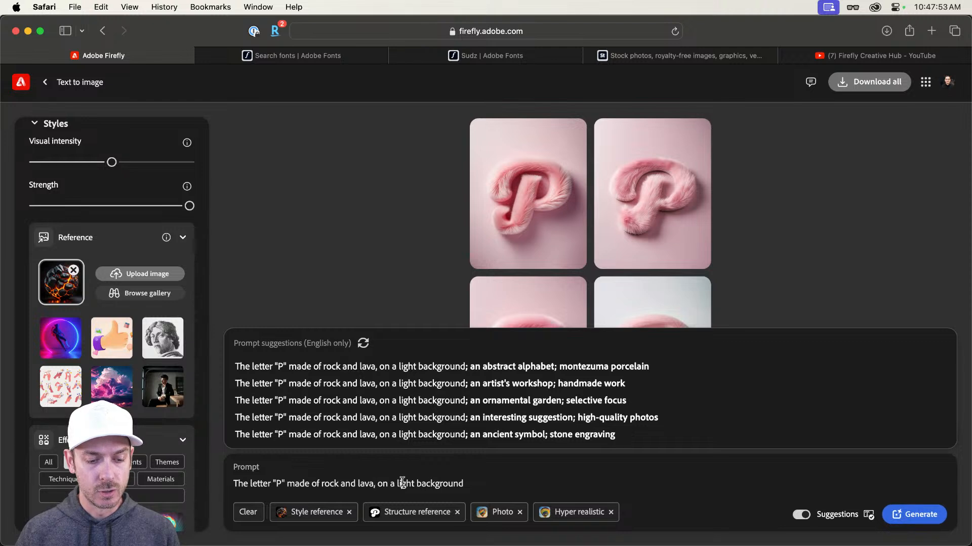
double_click(402, 484)
text(dark)
key(Return)
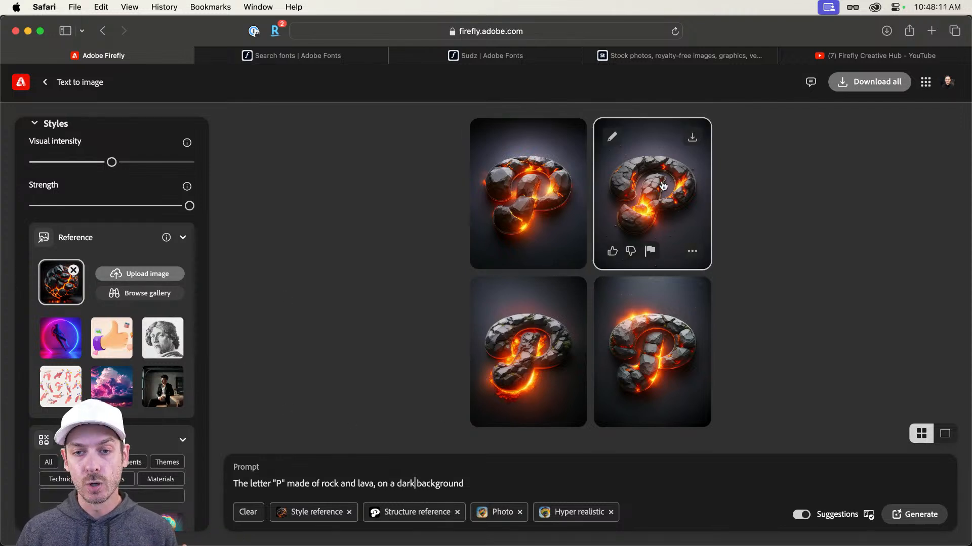
Step: Shorten the prompt to "Rock and lava, on a dark background" by removing the mention of the letter P
drag(373, 484, 319, 484)
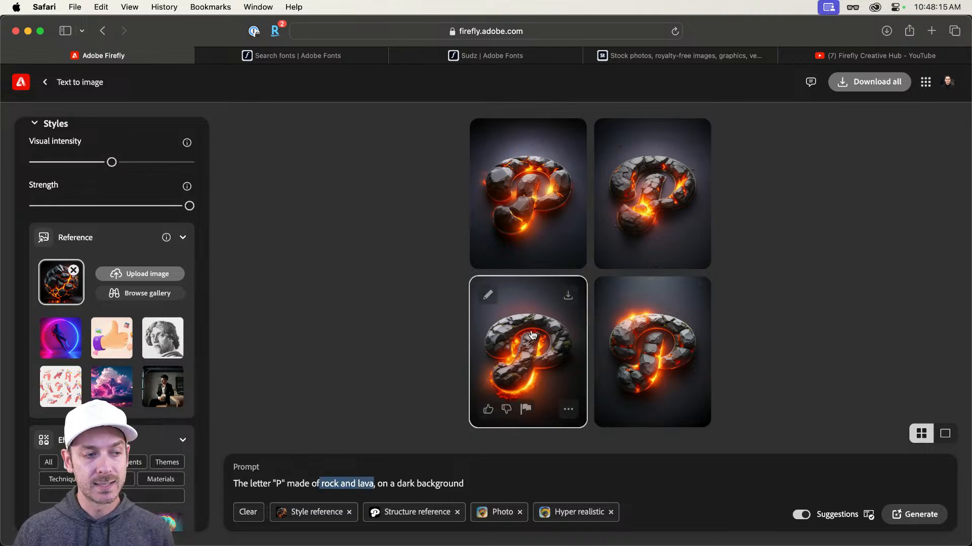
click(326, 477)
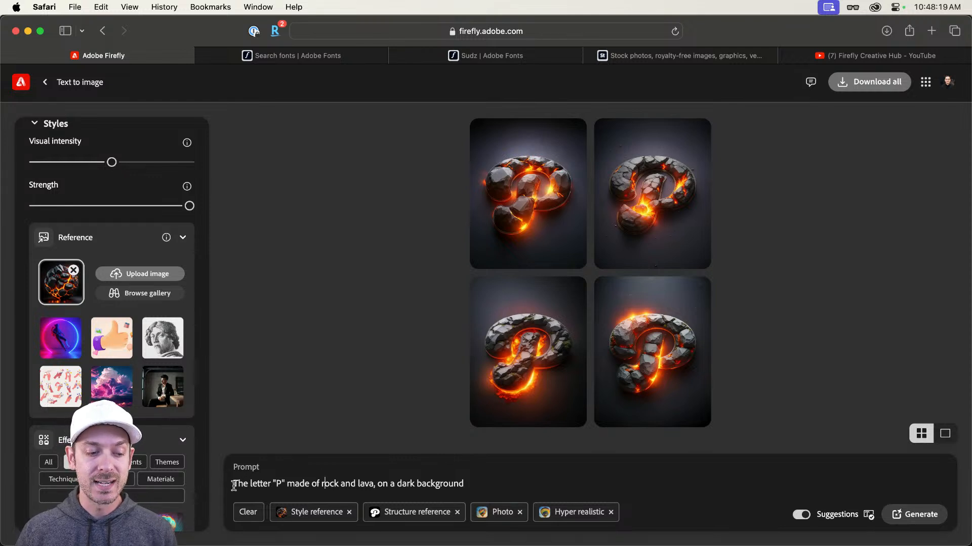
drag(234, 484, 325, 480)
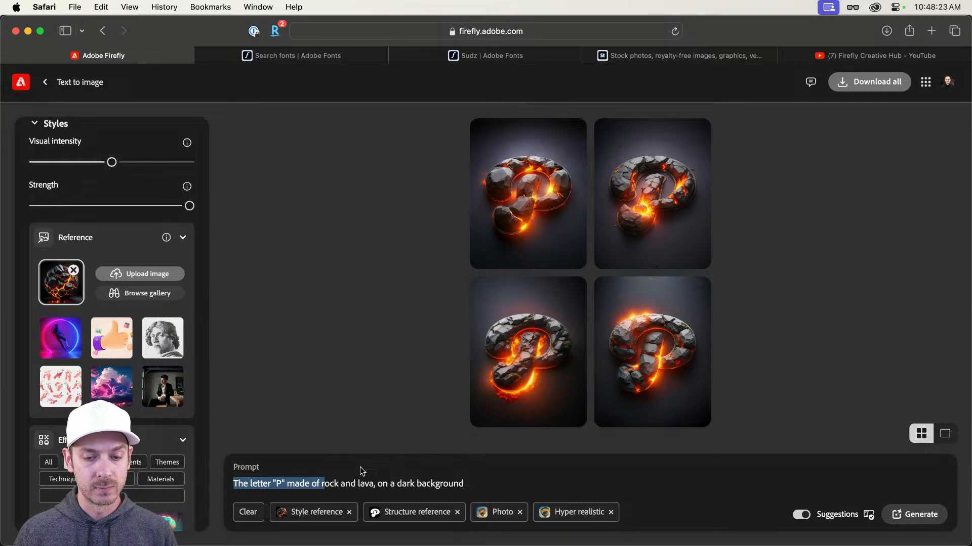
key(BackSpace)
Step: Inspect the existing rock-and-lava P images one by one in the enlarged view, and close it
click(532, 180)
click(674, 309)
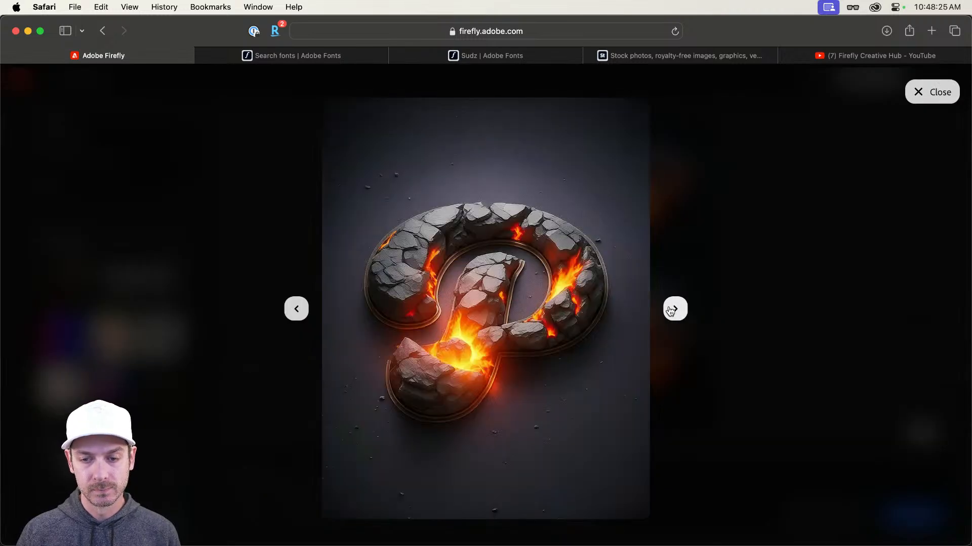
click(674, 308)
click(673, 308)
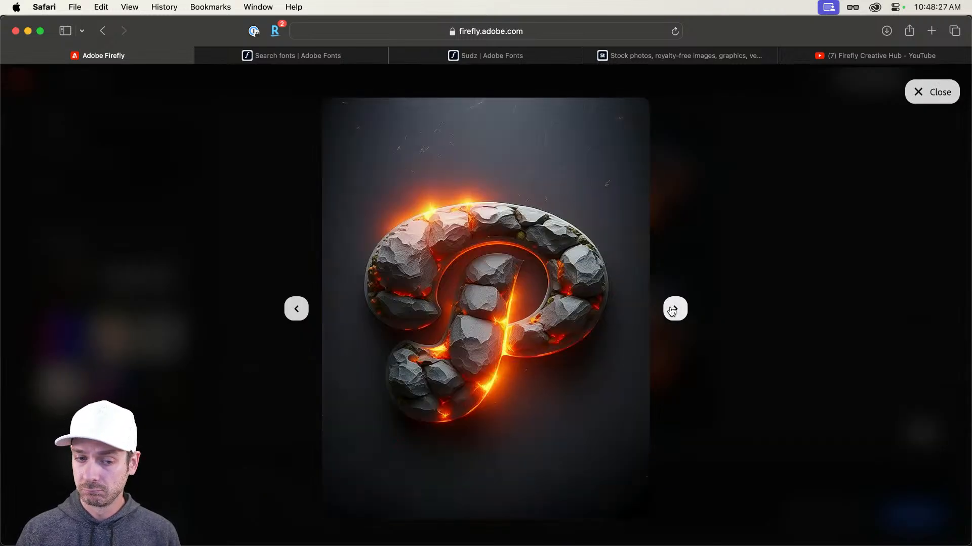
click(803, 276)
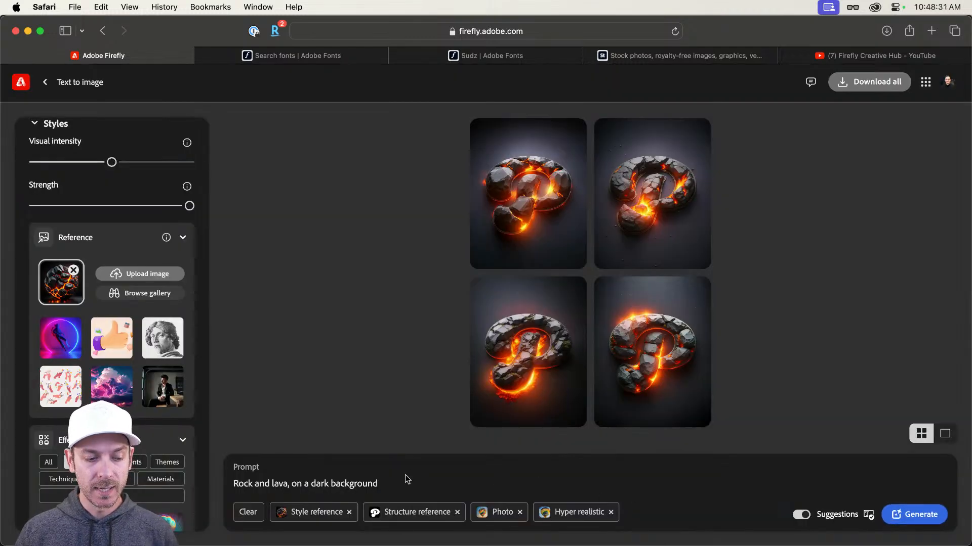
Step: Generate new images from the shortened rock-and-lava prompt and look through the enlarged results
click(403, 481)
key(Return)
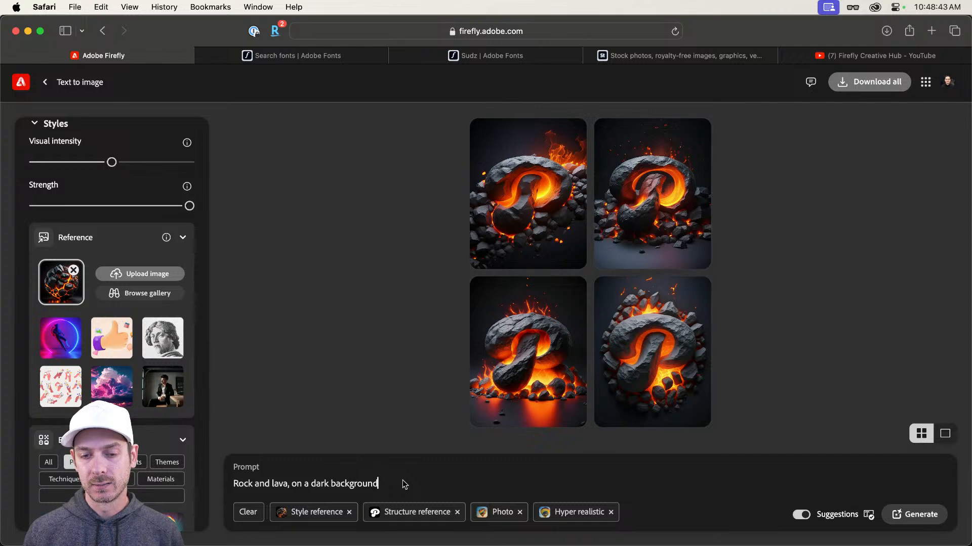
click(559, 197)
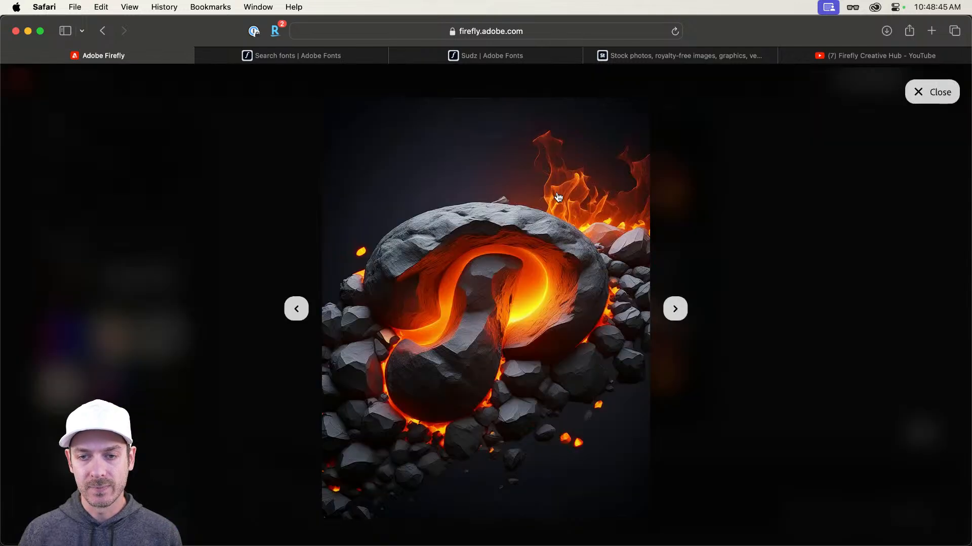
key(Right)
key(Right)
key(Right)
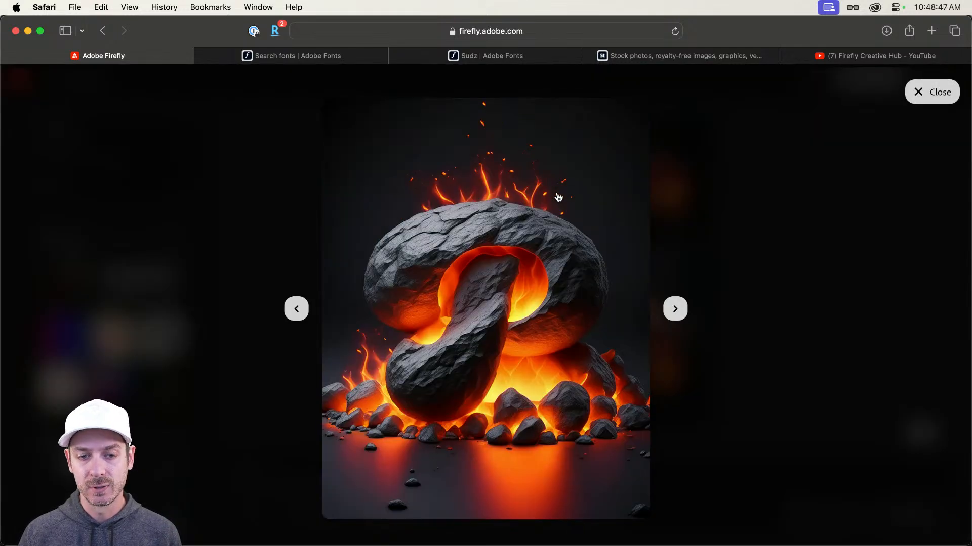
key(Escape)
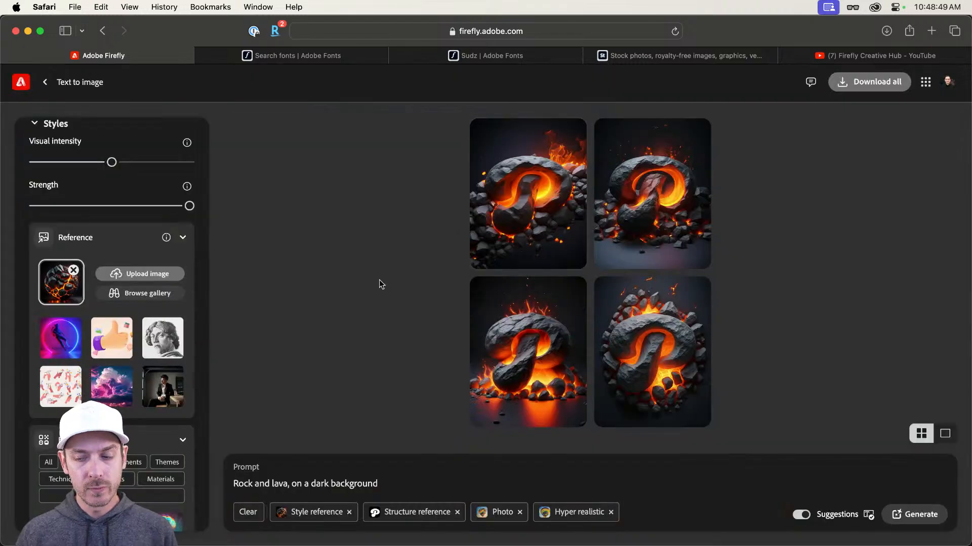
Step: Switch to Finder, select coffee.png in the Challenges folder, and return to Firefly's structure reference settings
key(super+Tab)
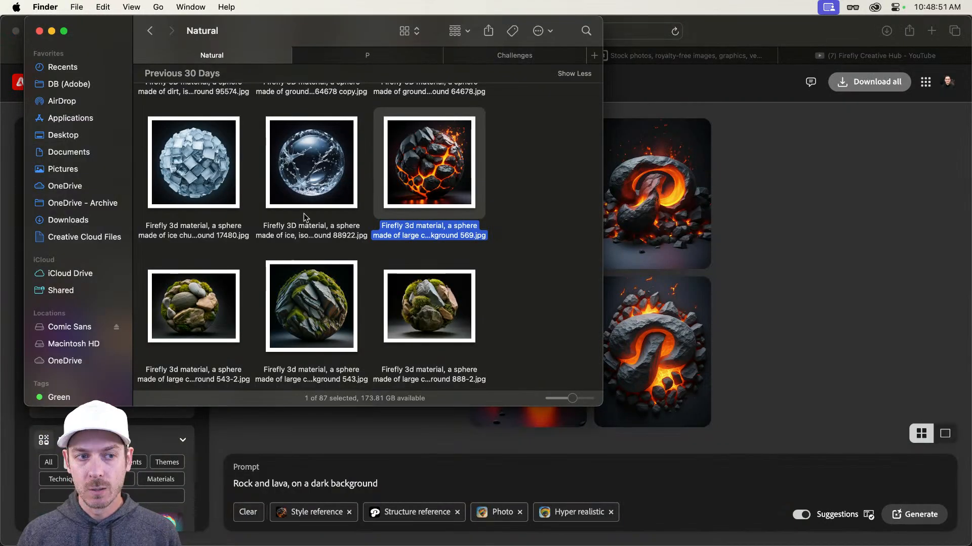
click(385, 56)
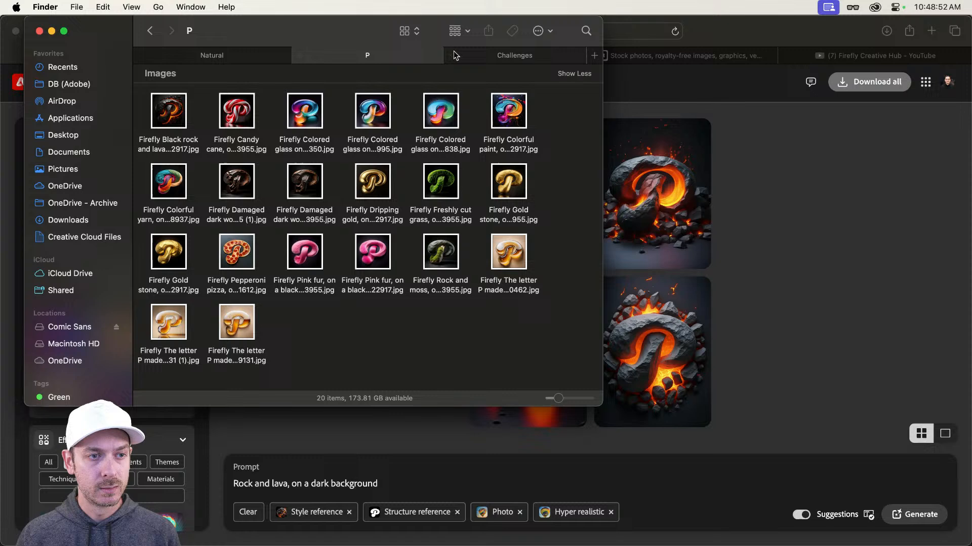
click(481, 56)
click(225, 152)
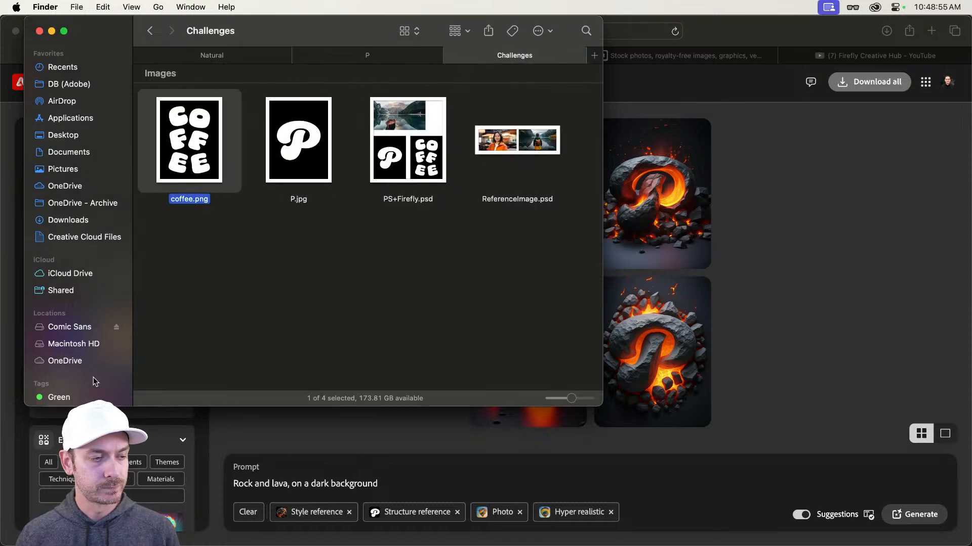
key(super+Tab)
scroll(113, 349, up, 10)
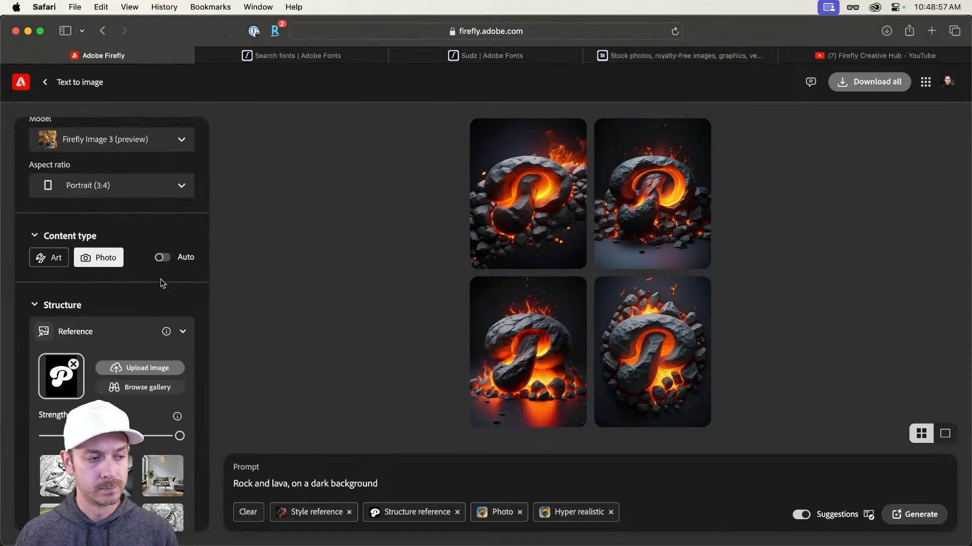
key(super+Tab)
key(super+Tab)
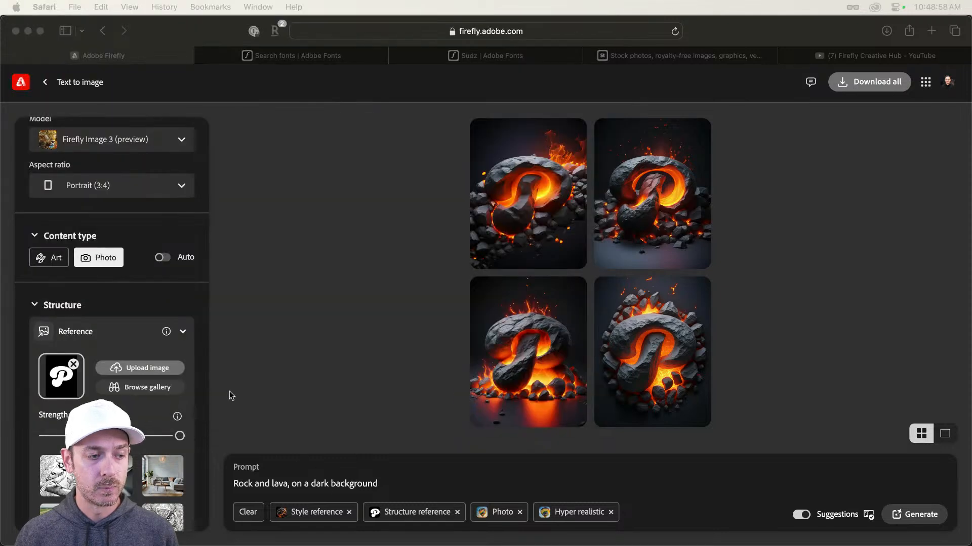
Step: Remove the P structure reference and the lava sphere style reference from the generation settings
click(75, 365)
click(75, 366)
scroll(86, 364, down, 5)
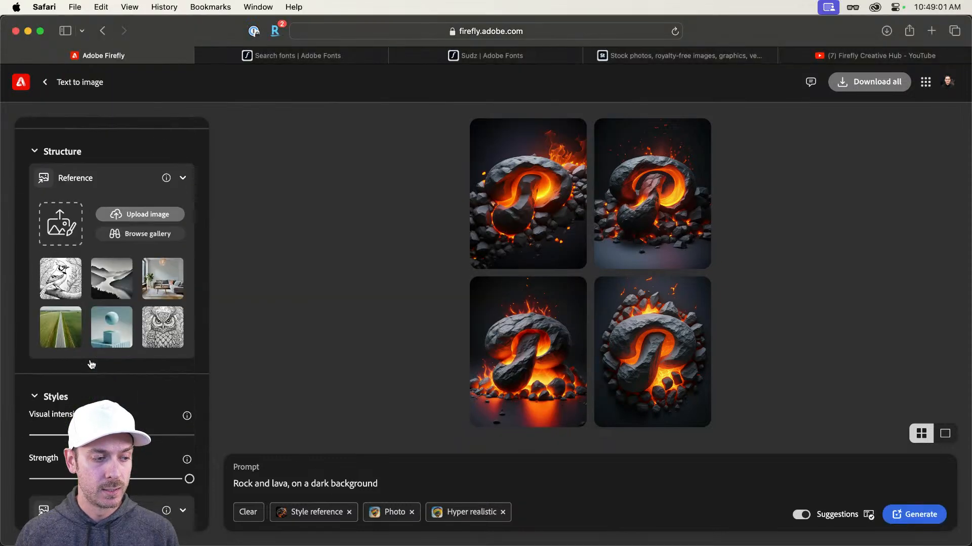
scroll(87, 365, down, 5)
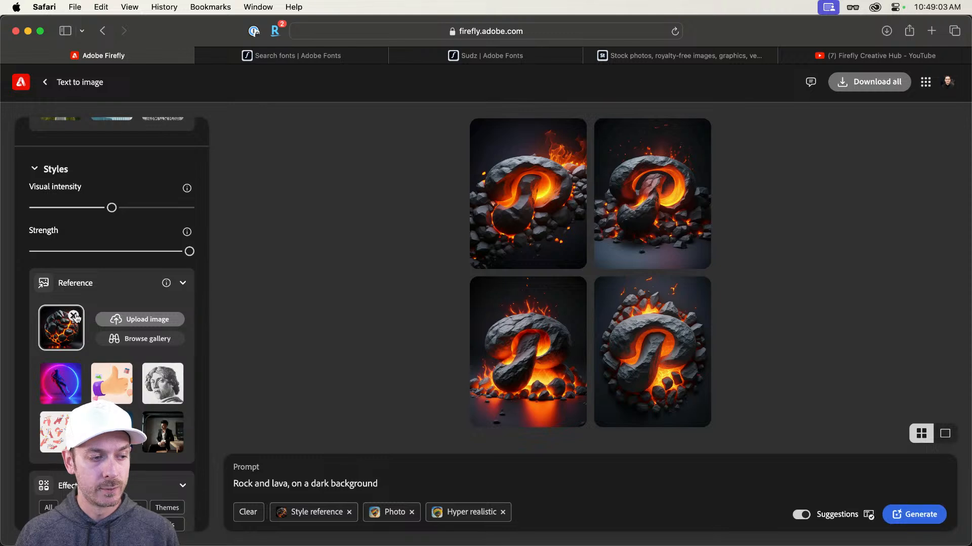
click(79, 315)
scroll(79, 316, up, 2)
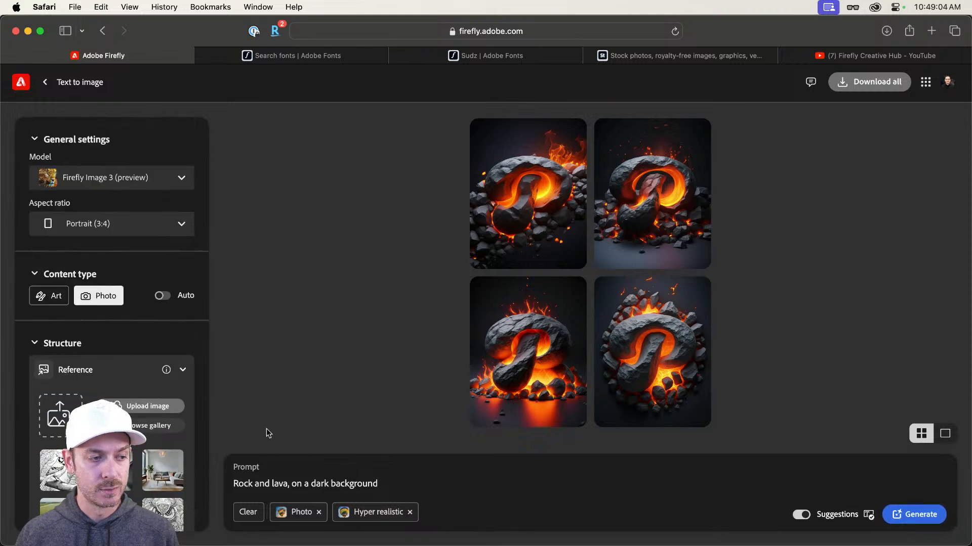
Step: Set the aspect ratio to Widescreen (16:9) and generate images with the prompt "The word "Coffee" made of coffee, on a light background"
click(103, 223)
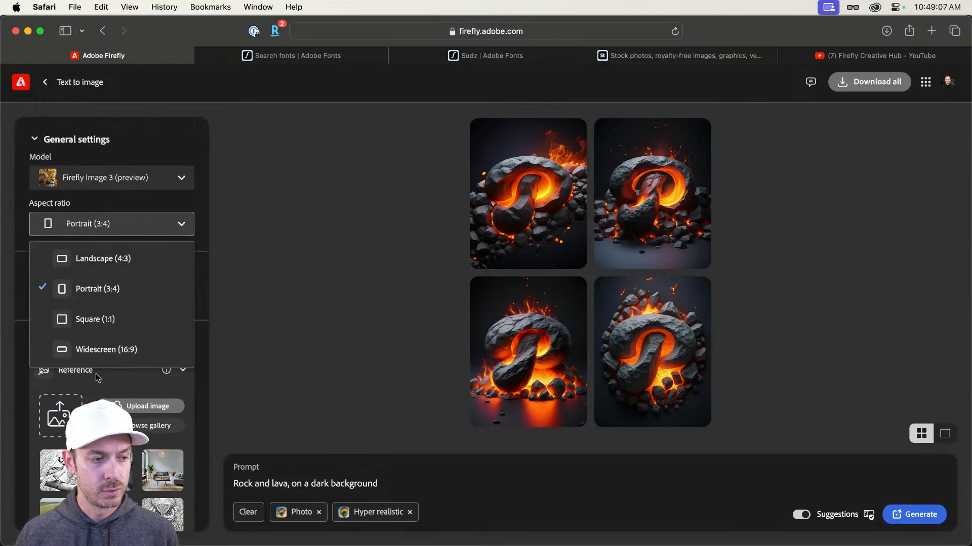
click(102, 350)
triple_click(293, 485)
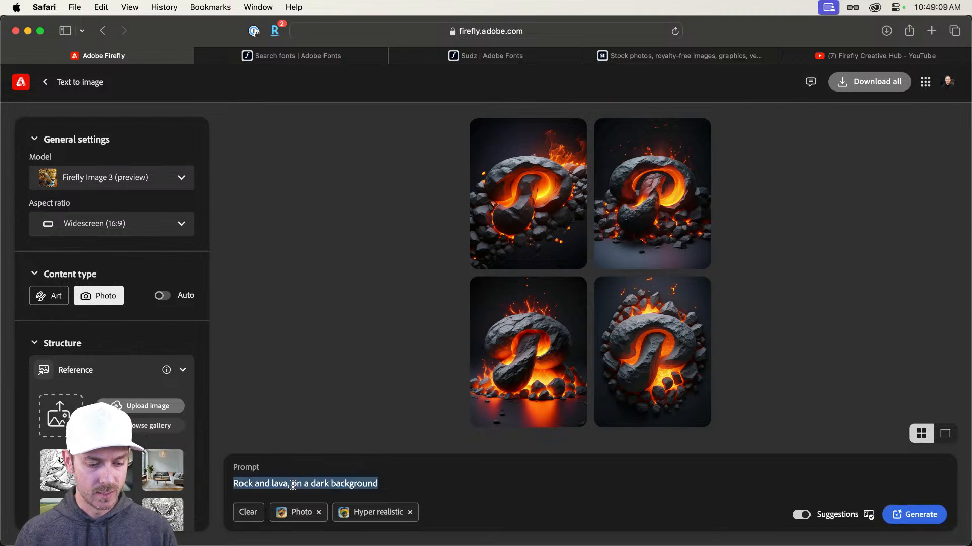
text(The war)
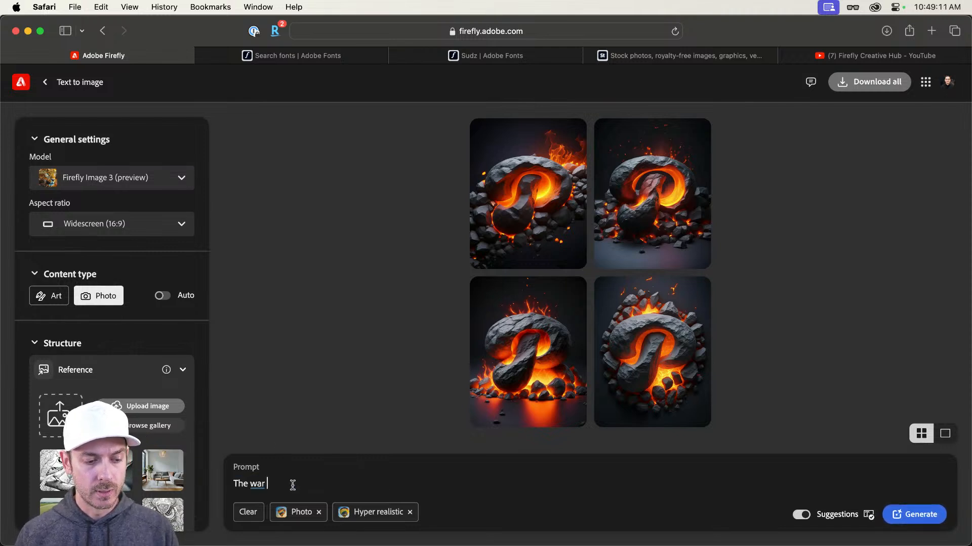
key(BackSpace)
key(BackSpace)
key(BackSpace)
text(ord "C)
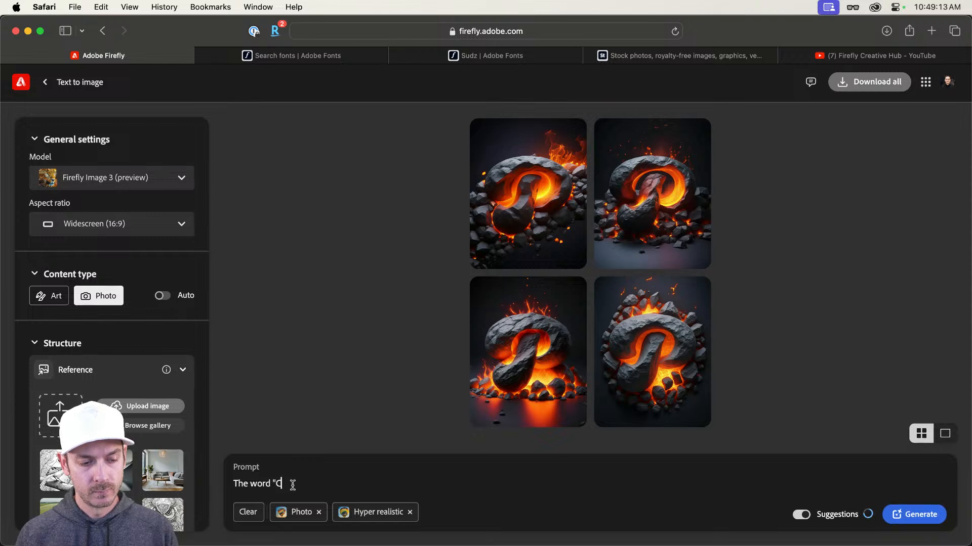
text(offee")
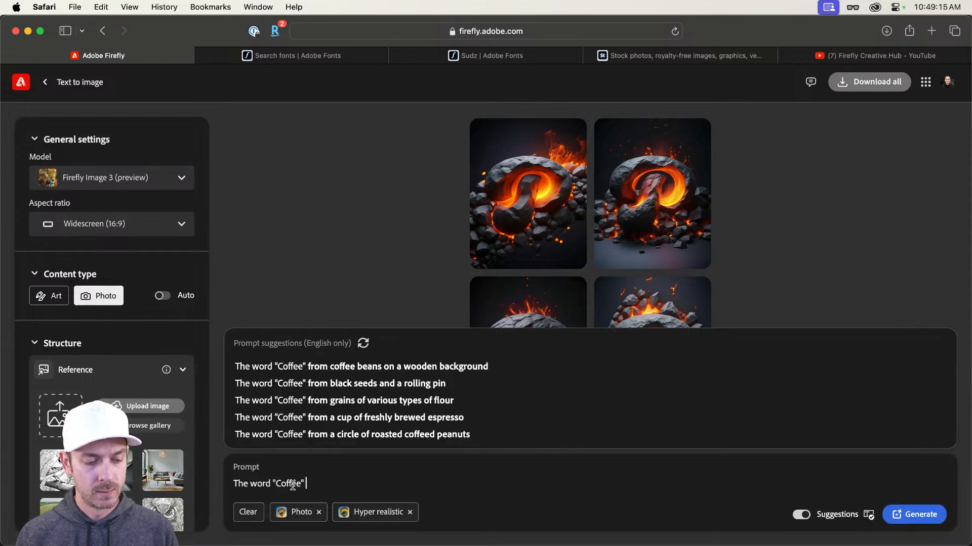
text( made)
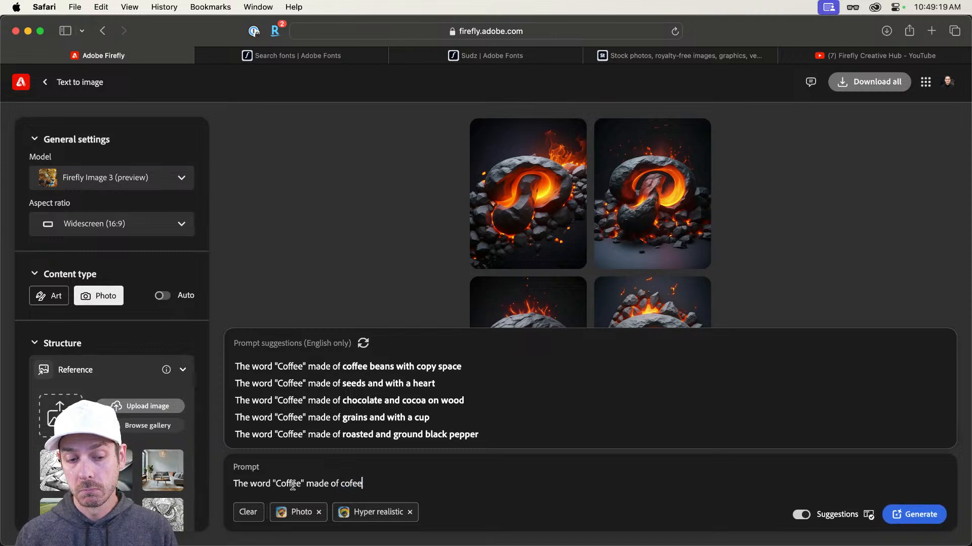
text( of coffee, on)
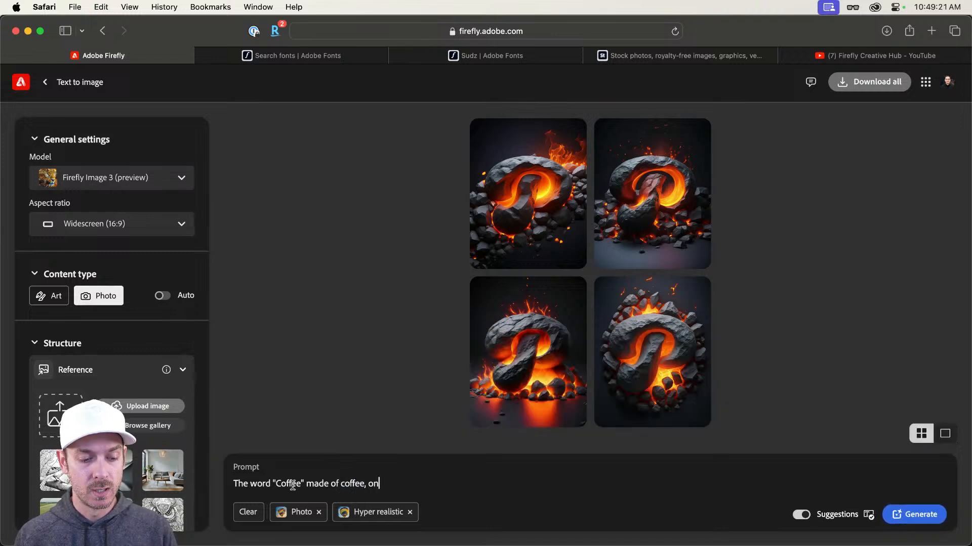
text( a light background)
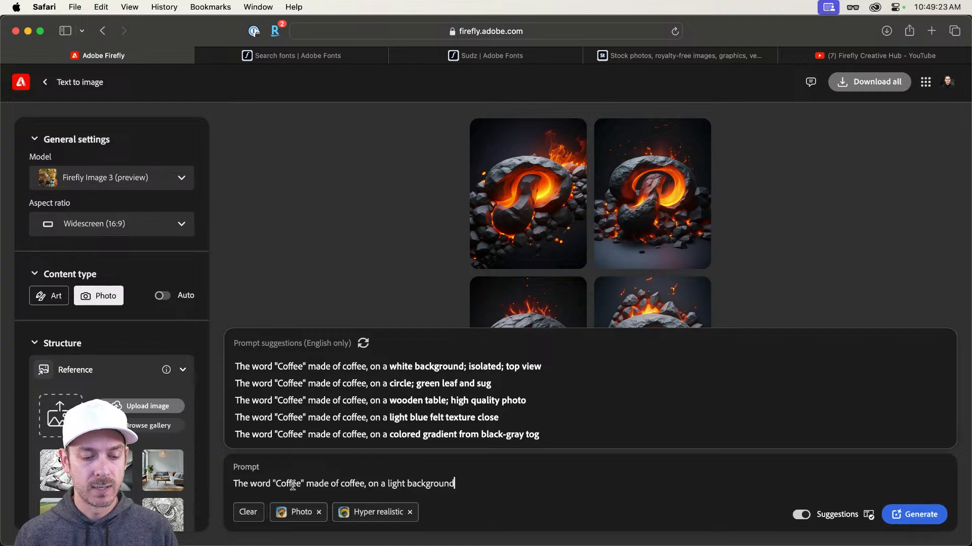
key(Return)
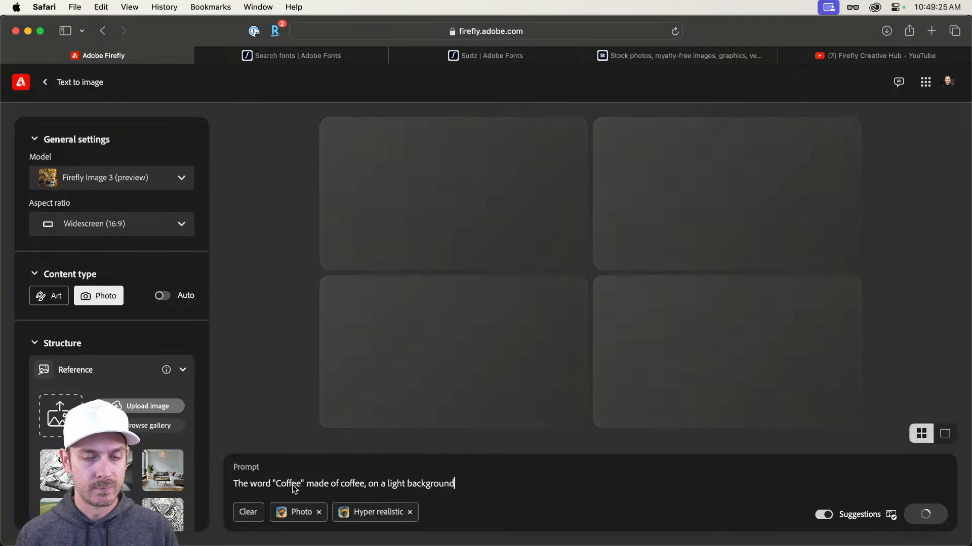
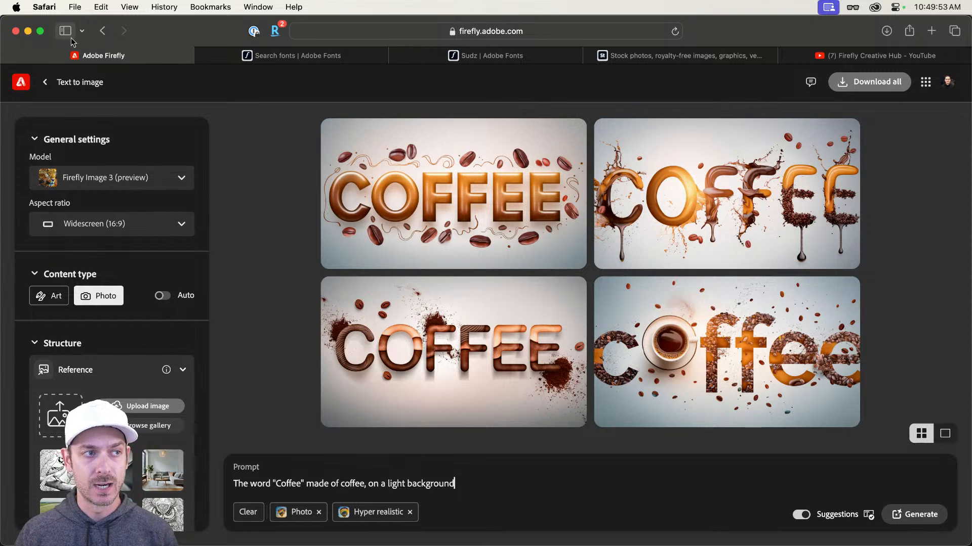
Step: Go back to the rock-and-lava P generation and replace its structure reference with coffee.png from Finder
click(103, 31)
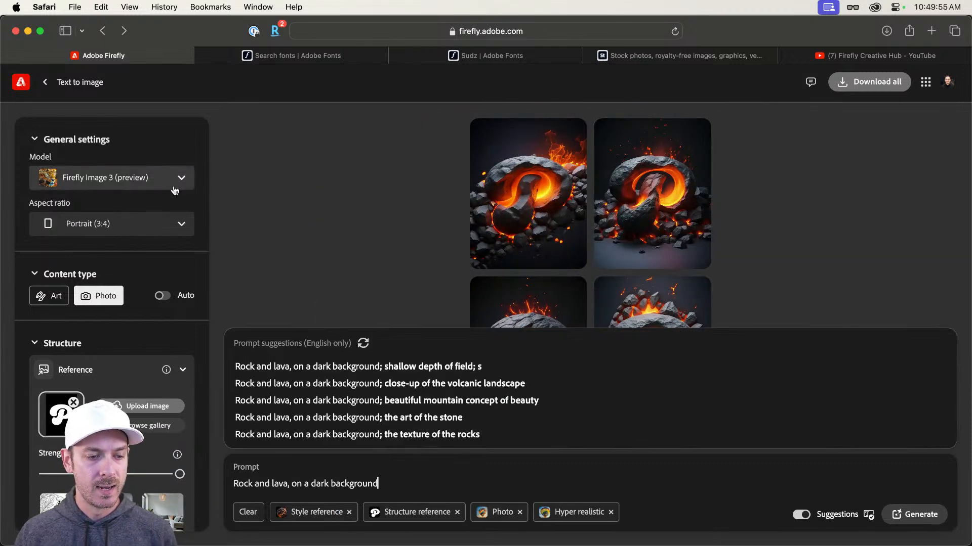
key(super+Tab)
drag(185, 133, 64, 412)
key(super+Tab)
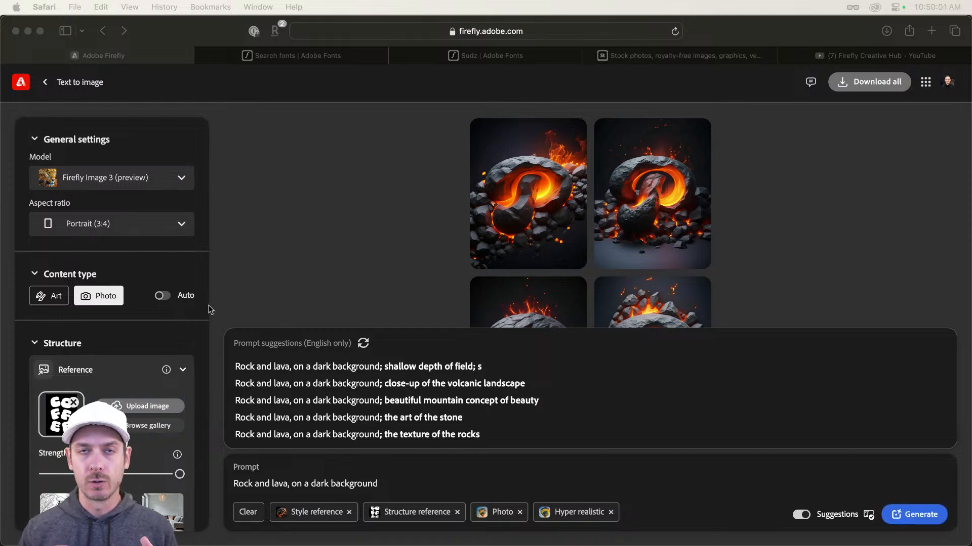
click(355, 272)
click(311, 265)
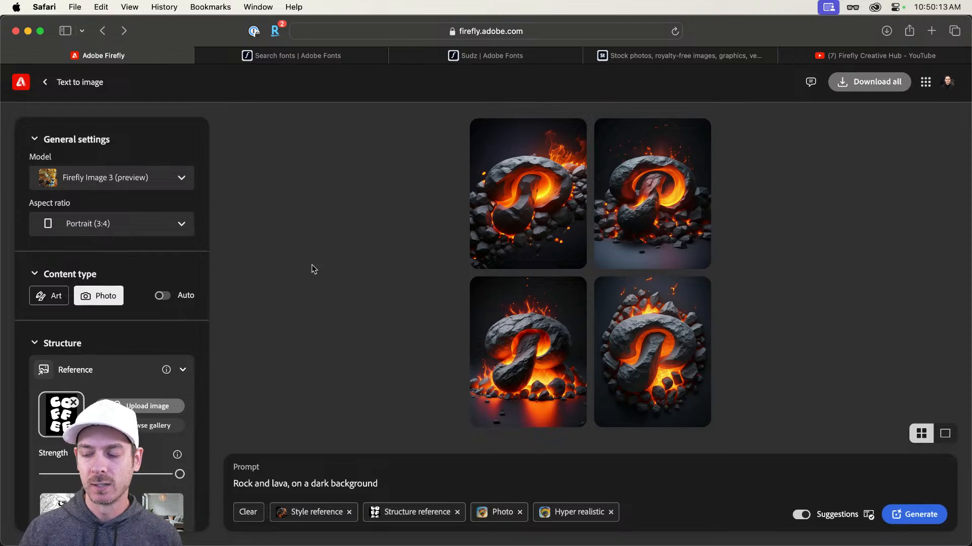
Step: Go to the style reference settings, switch to Finder, and open the Food folder to browse its sphere images
key(super+Tab)
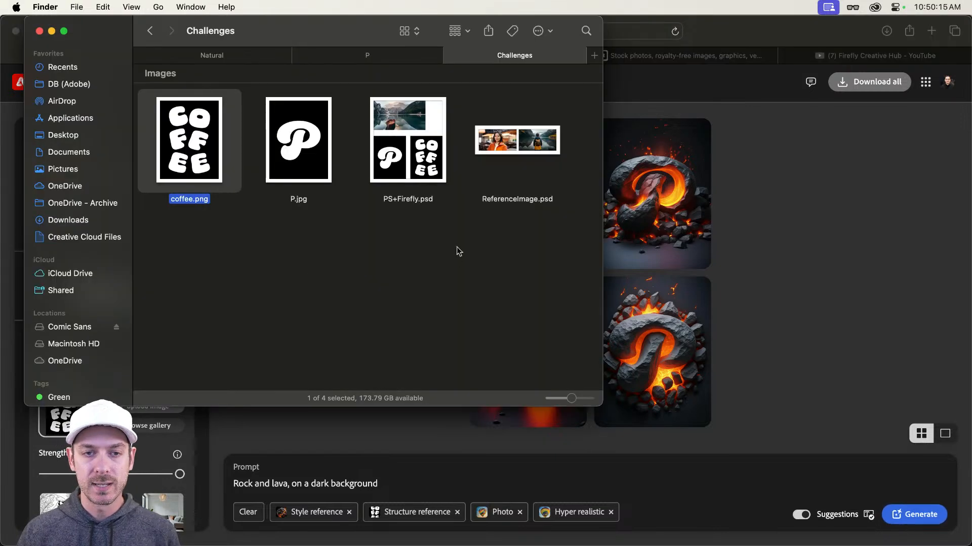
key(super+Tab)
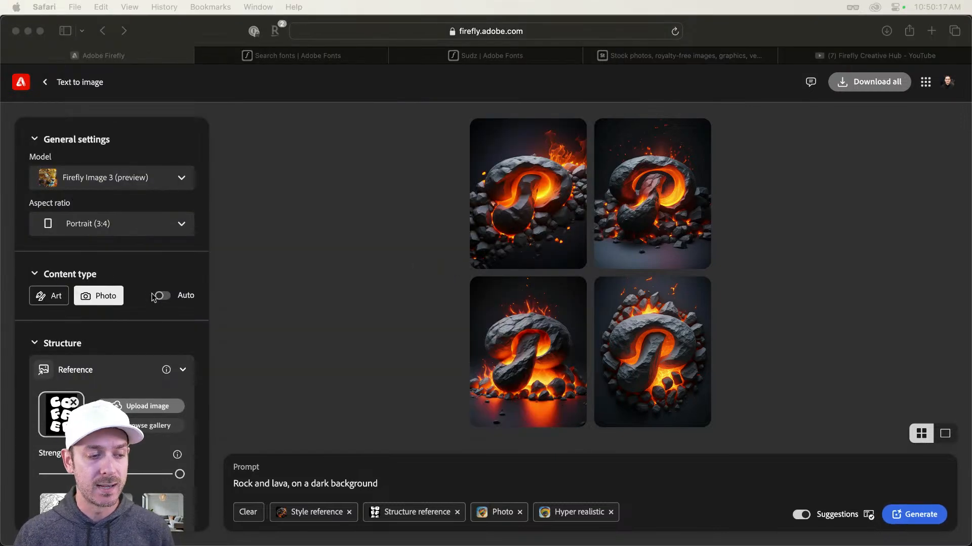
scroll(151, 282, down, 6)
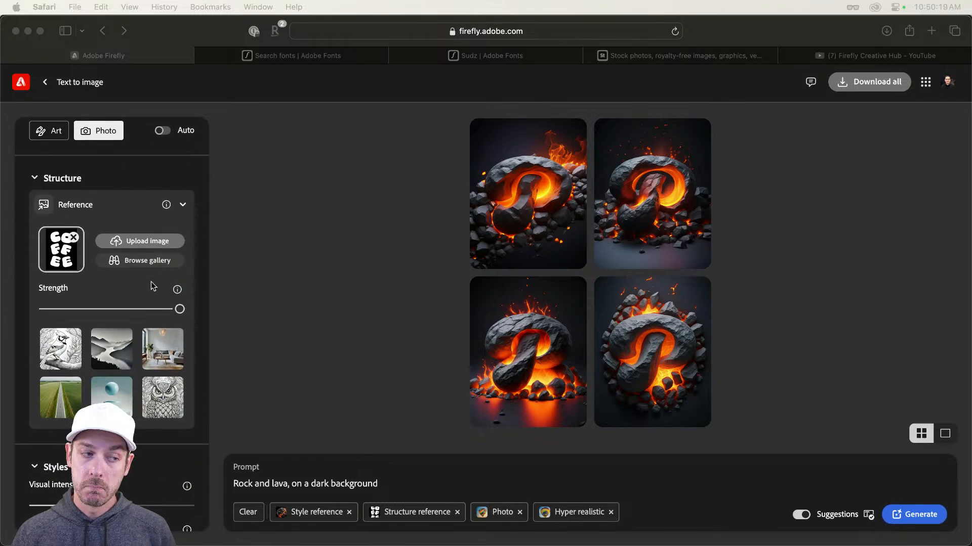
scroll(146, 298, down, 4)
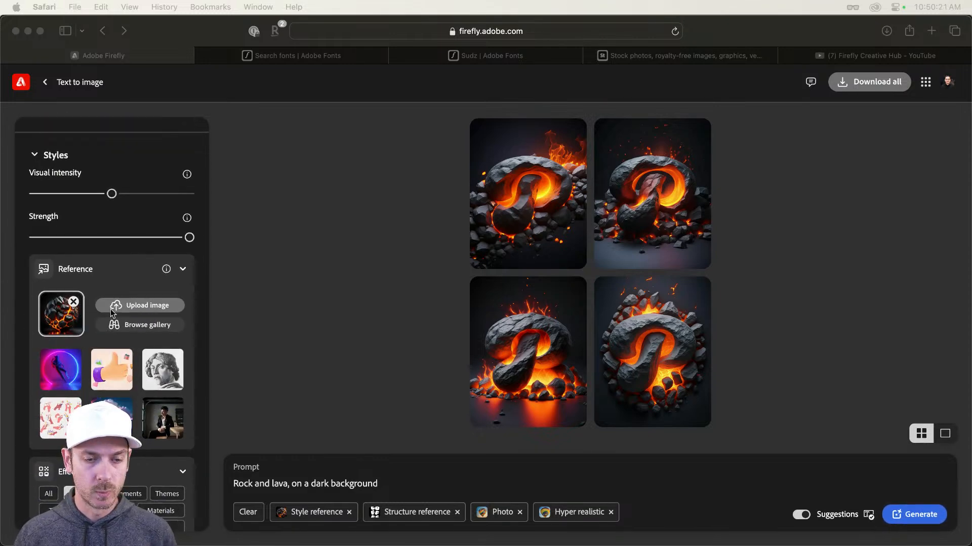
key(super+Tab)
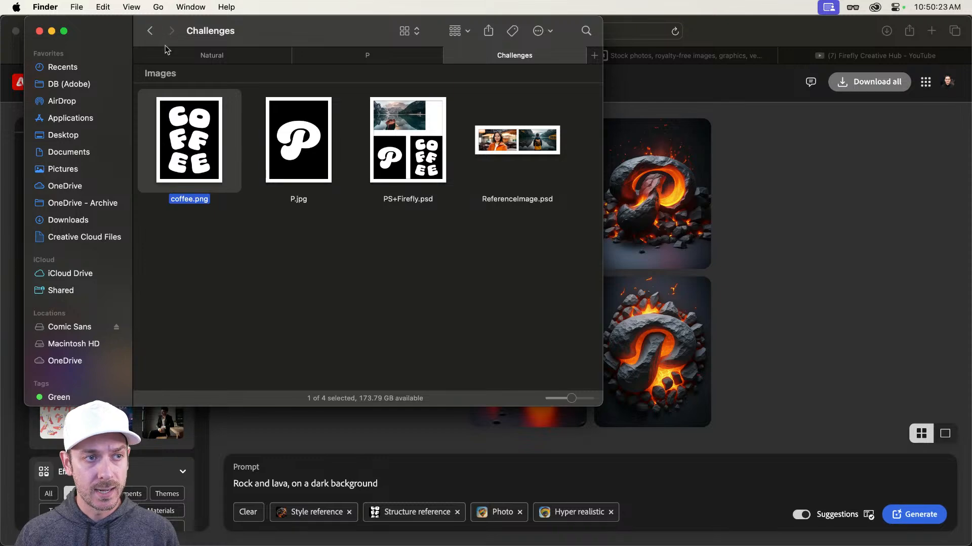
click(150, 33)
click(149, 32)
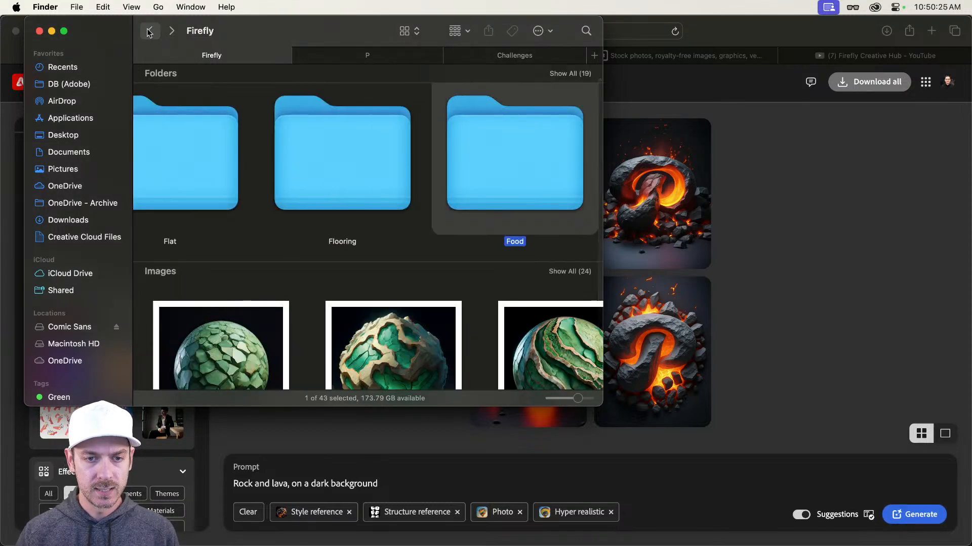
double_click(508, 141)
scroll(405, 220, down, 5)
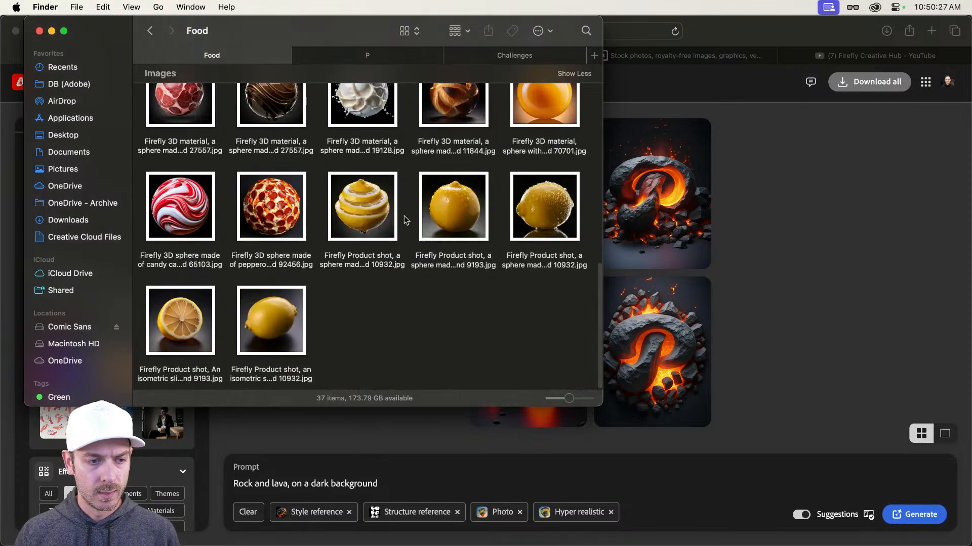
scroll(405, 220, up, 5)
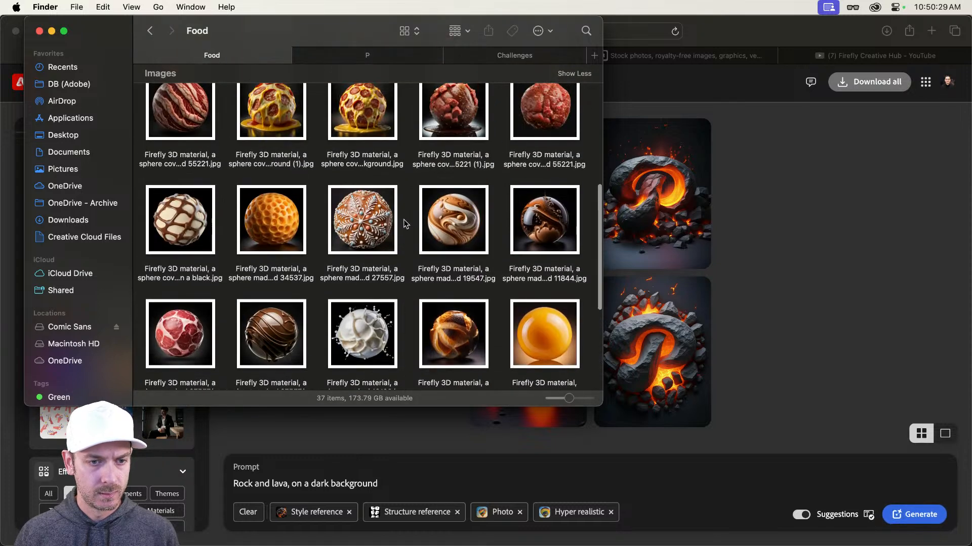
scroll(284, 221, up, 3)
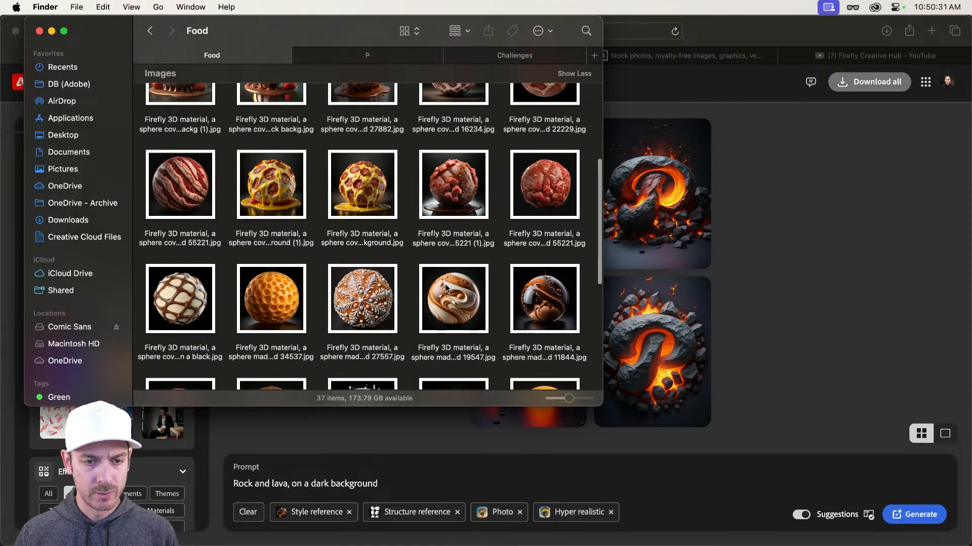
Step: Preview the latte sphere and the dark coffee sphere beside it, and replace Firefly's lava style reference with the dark coffee sphere
click(445, 283)
key(space)
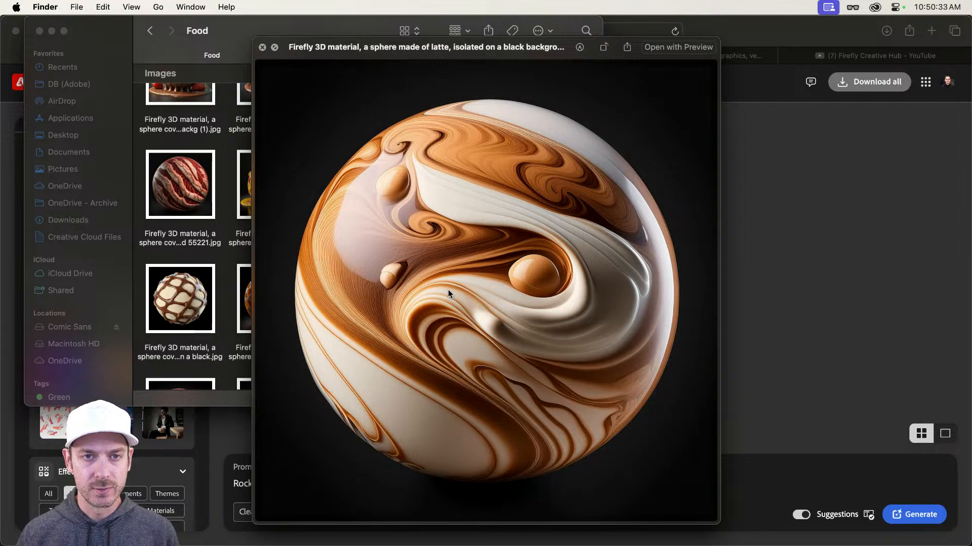
key(Right)
key(space)
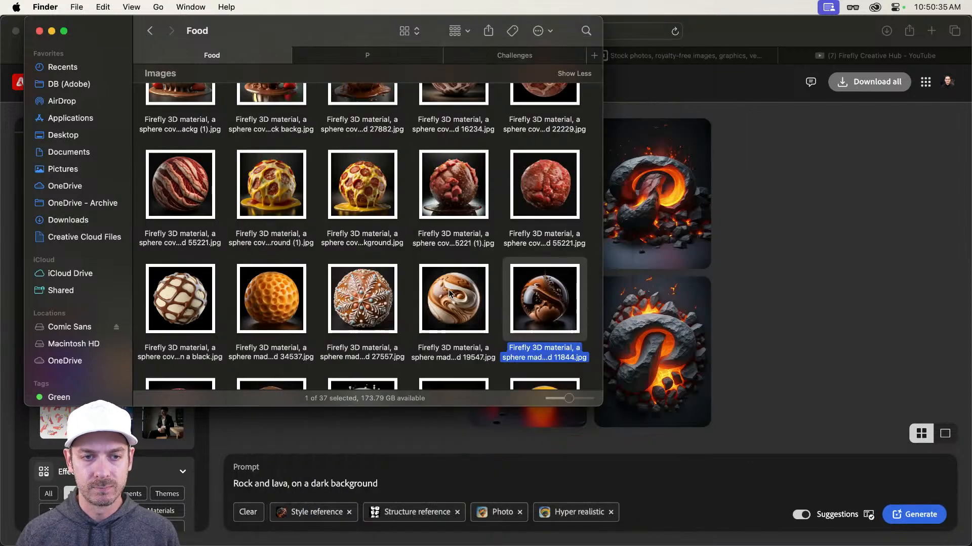
scroll(542, 283, down, 1)
drag(543, 275, 87, 315)
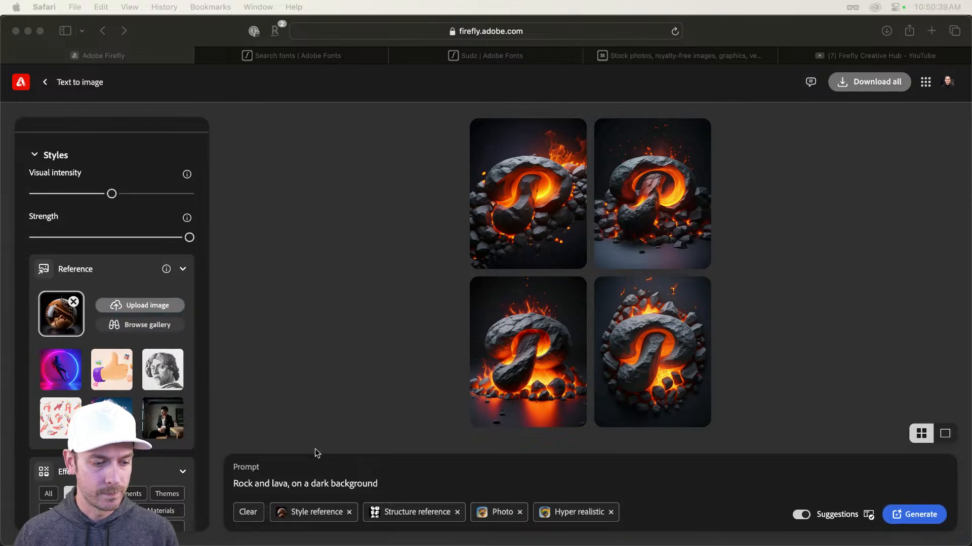
Step: Change the prompt to "Made of coffee, on a dark background" and generate the images
click(290, 487)
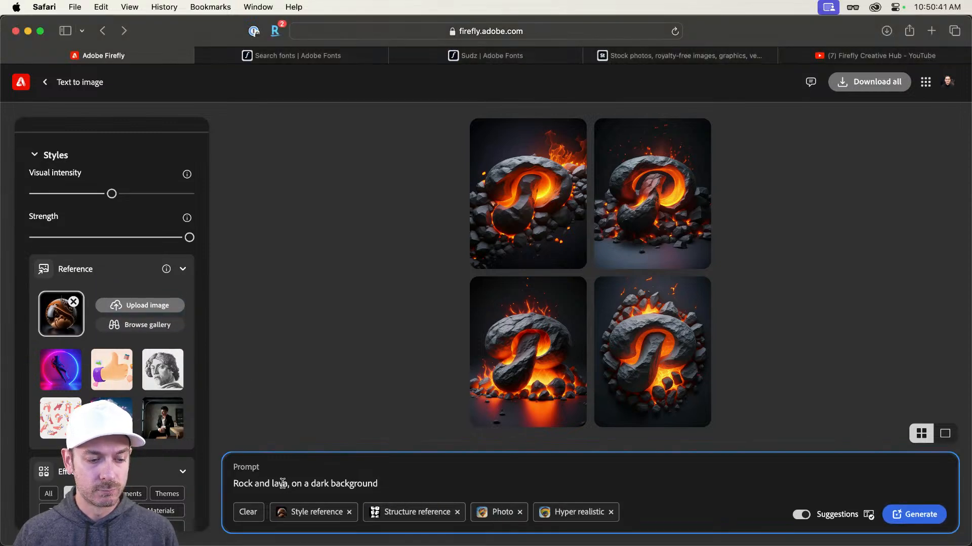
drag(289, 485, 234, 481)
text(Made of coffee)
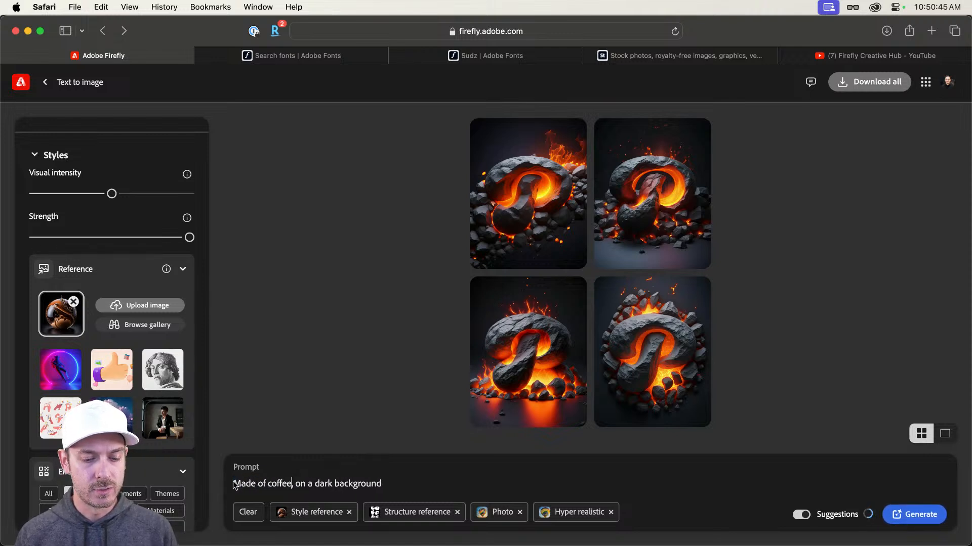
key(Return)
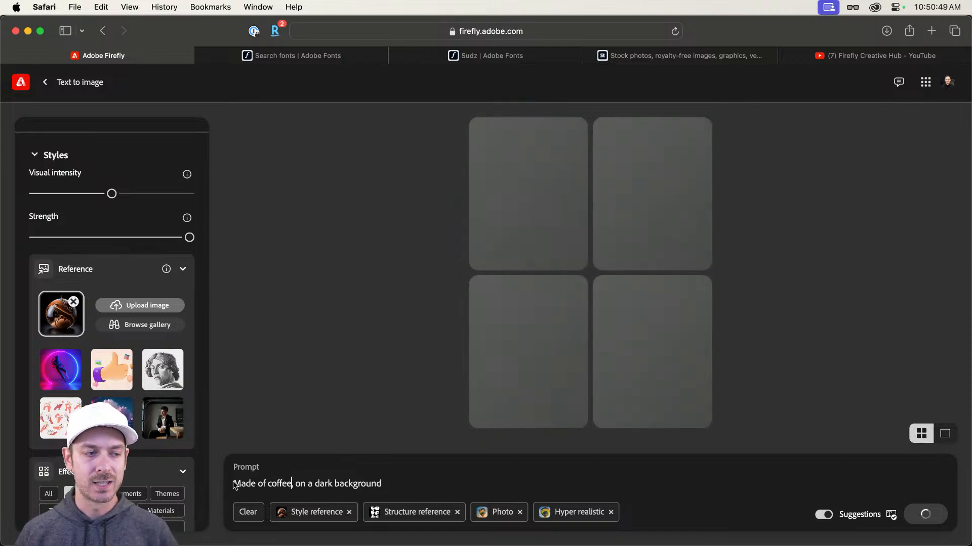
text(,)
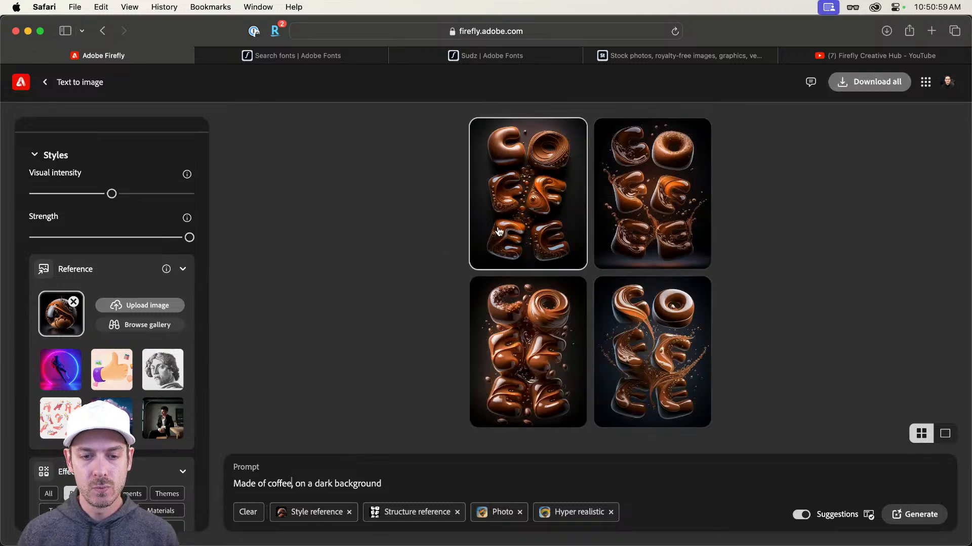
Step: View the generated dark-background coffee lettering images enlarged one by one, and return to the grid
click(581, 207)
key(Right)
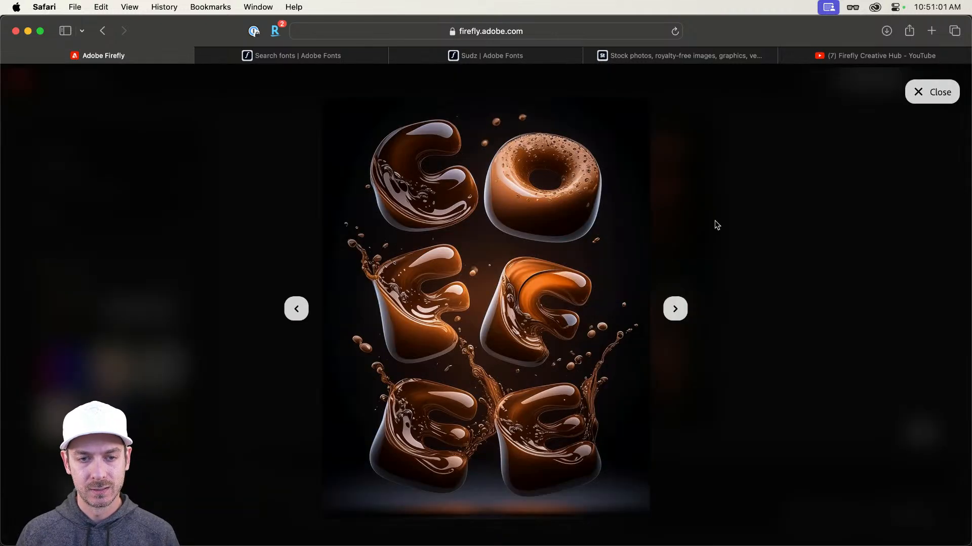
key(Right)
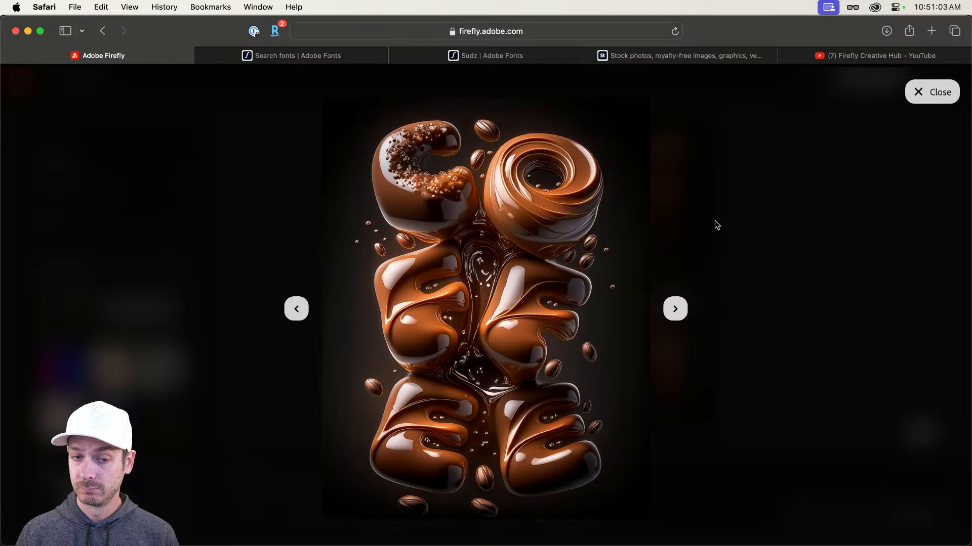
key(Right)
key(Escape)
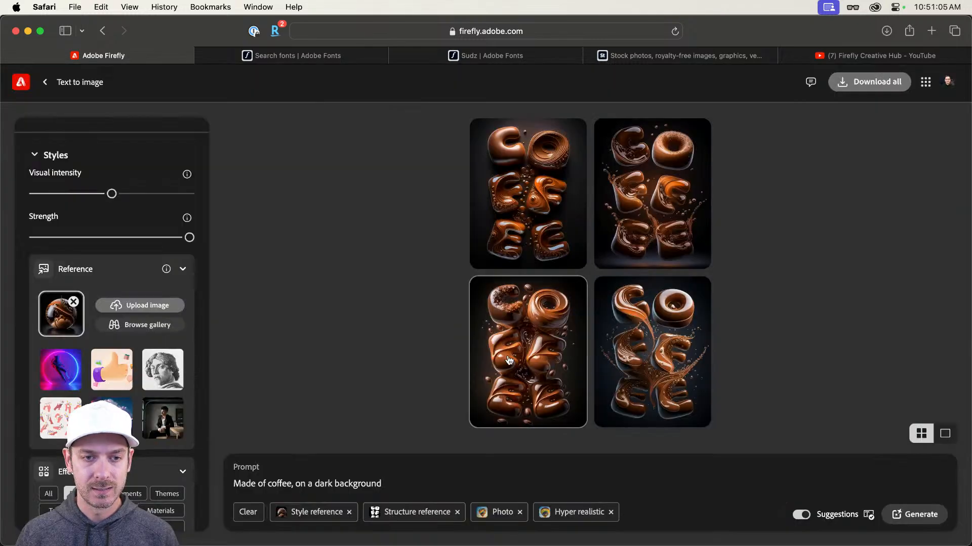
Step: Change the prompt to "Made of latte, on a light background" and generate the images
double_click(322, 483)
text(light)
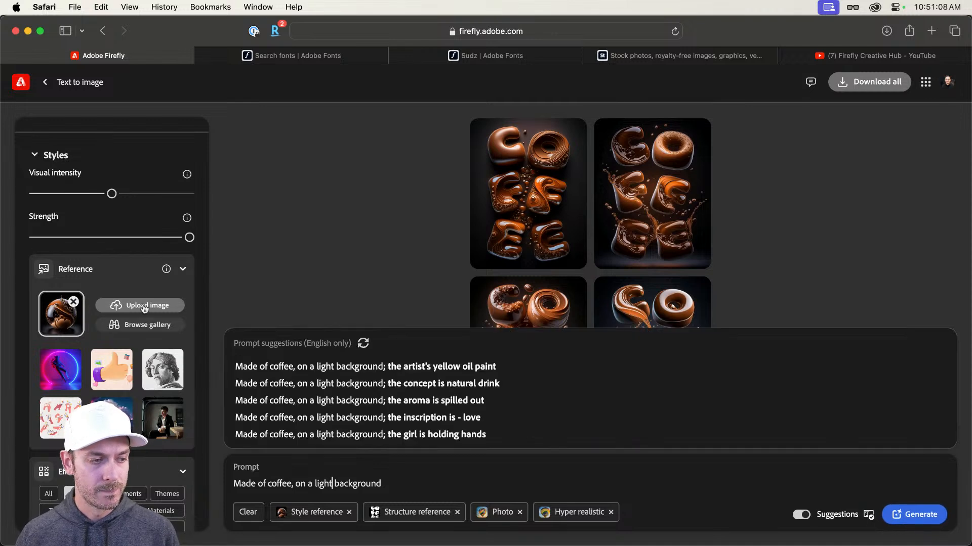
click(282, 275)
click(399, 487)
double_click(279, 484)
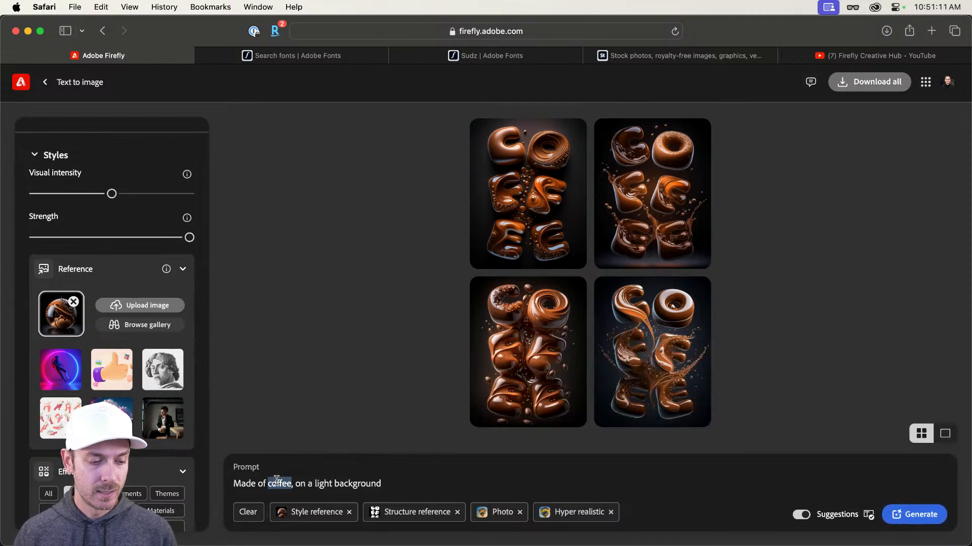
text(latte)
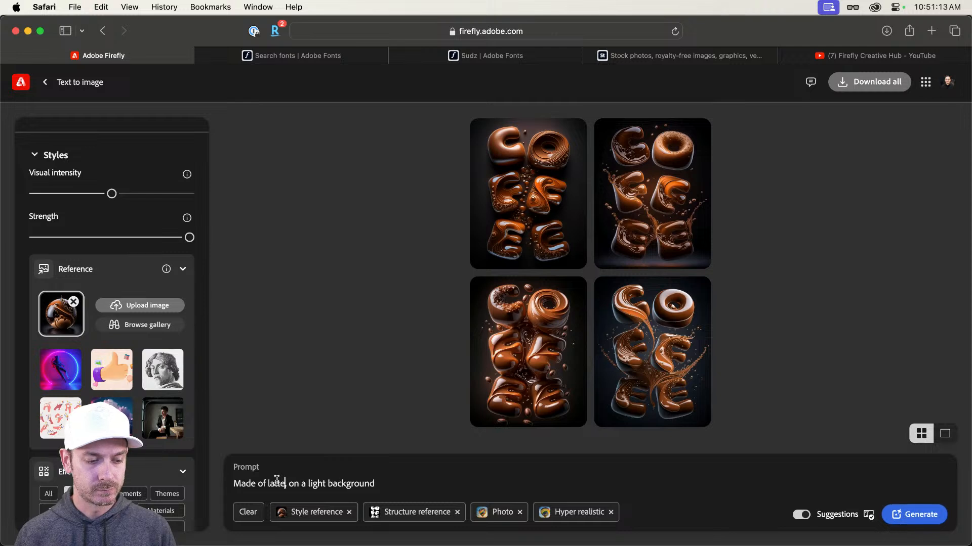
key(Return)
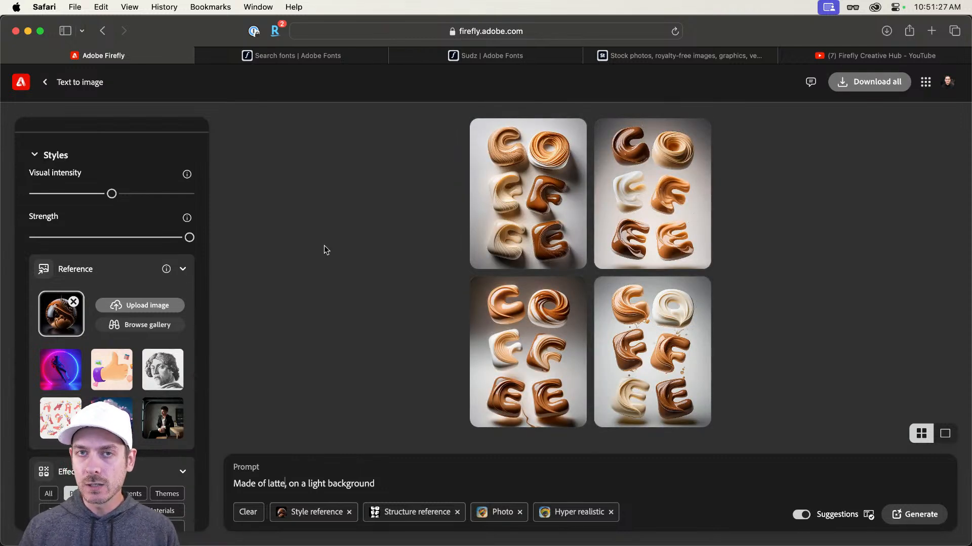
Step: View the four latte lettering variations enlarged one by one, and return to the grid
click(511, 178)
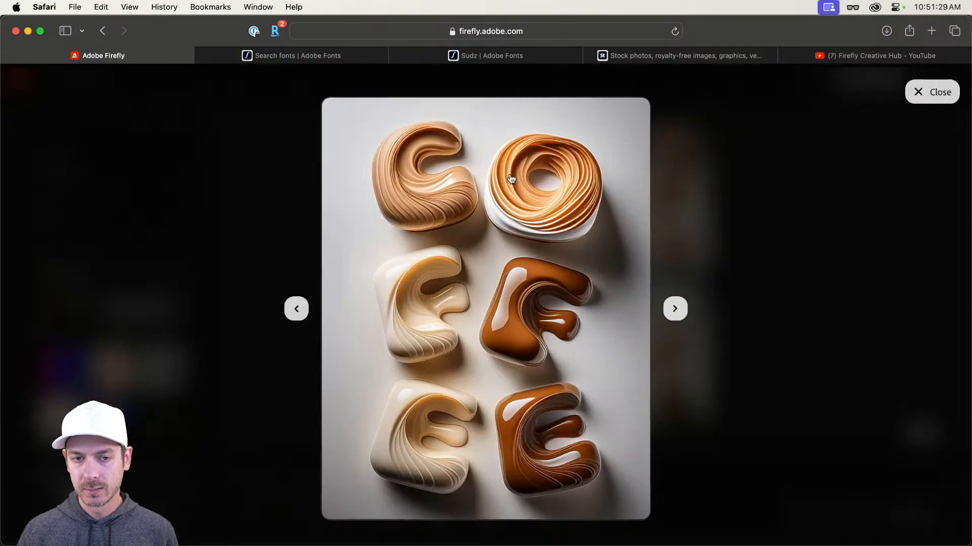
key(Right)
key(Right)
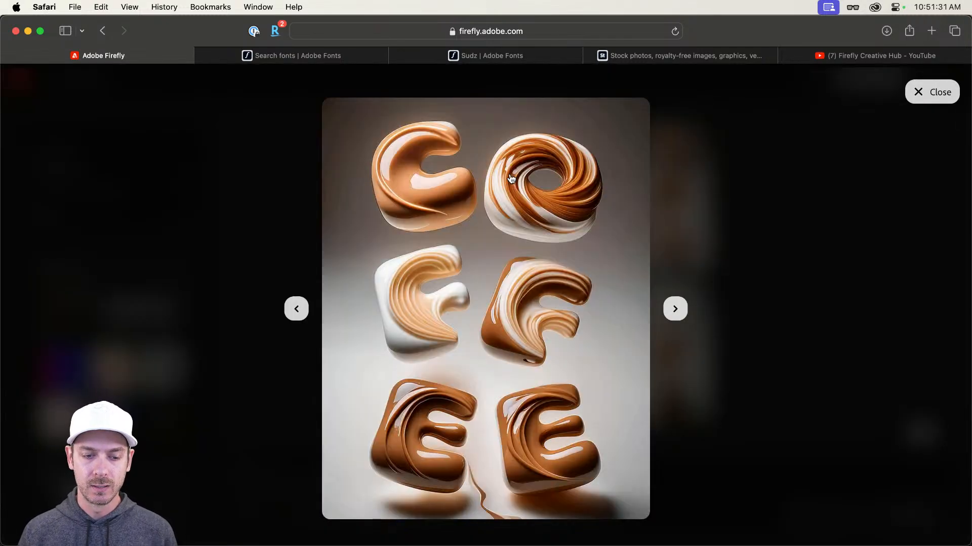
key(Right)
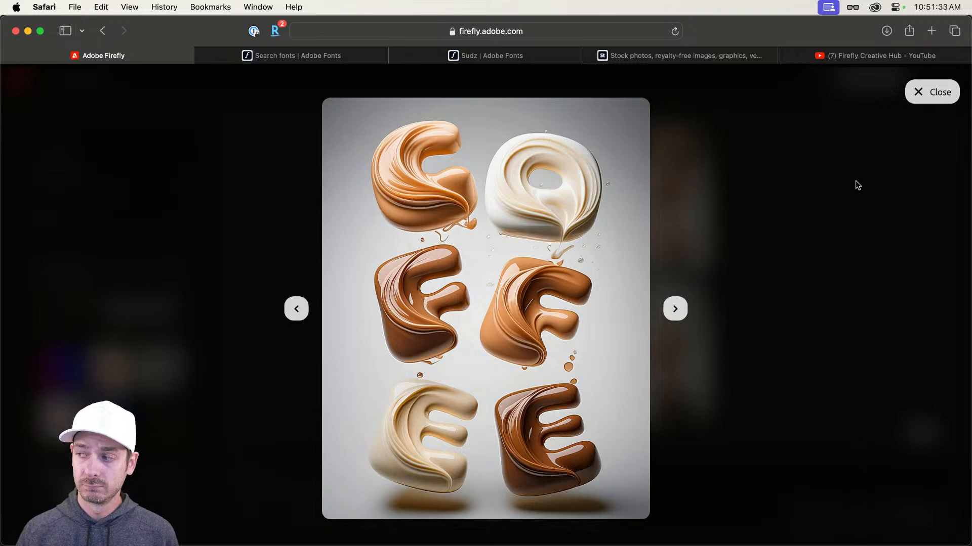
key(Escape)
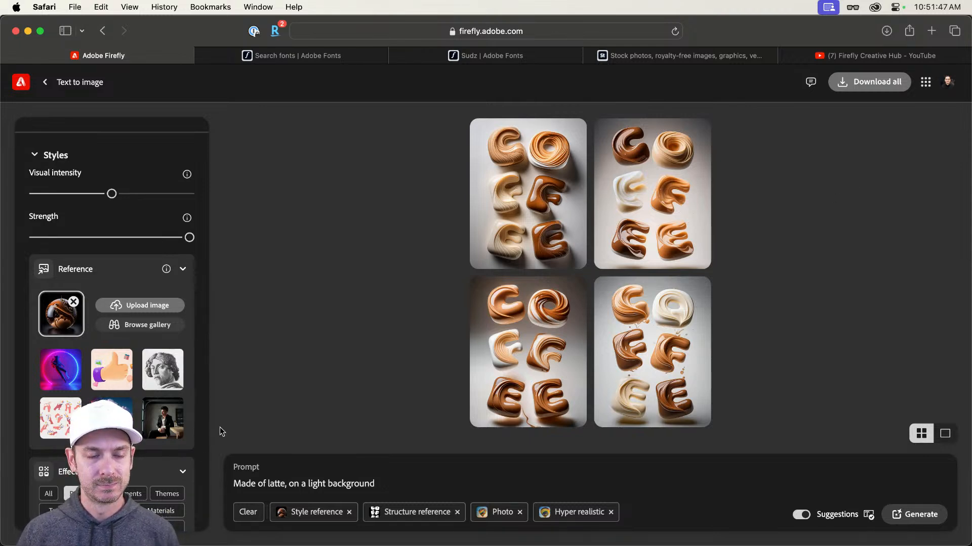
Step: Remove the style reference, change the prompt to 'Made of coffee, the "E"s made of coffee cups, on a light background', and generate the images
click(73, 303)
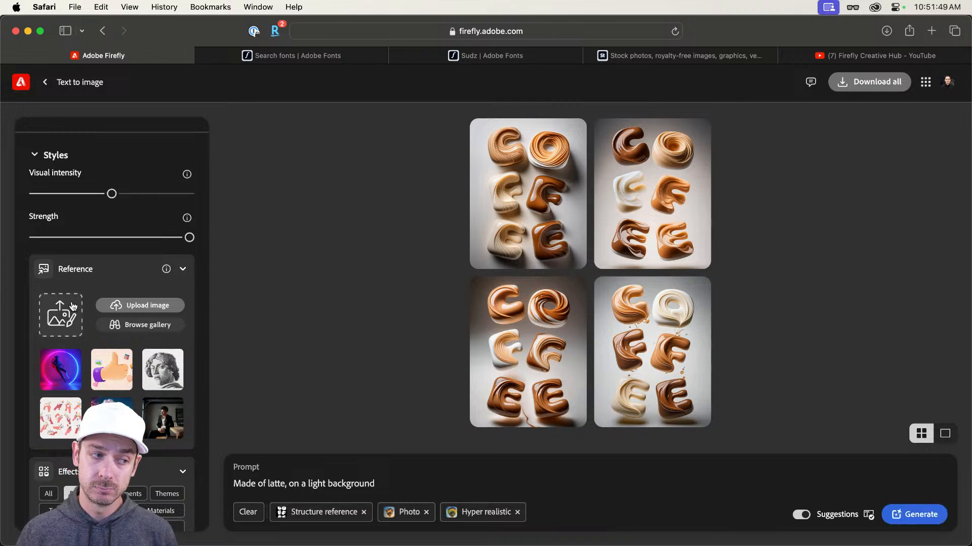
double_click(285, 485)
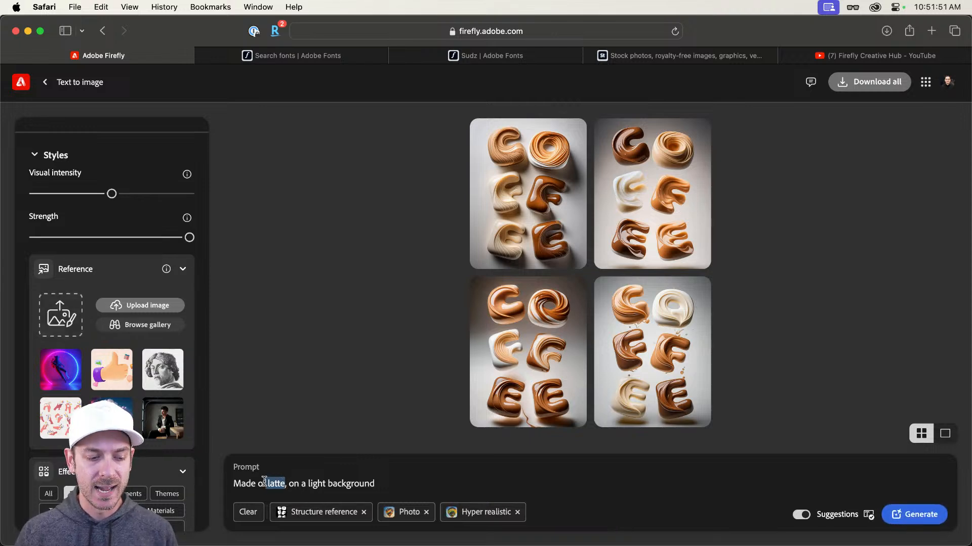
text(coffee)
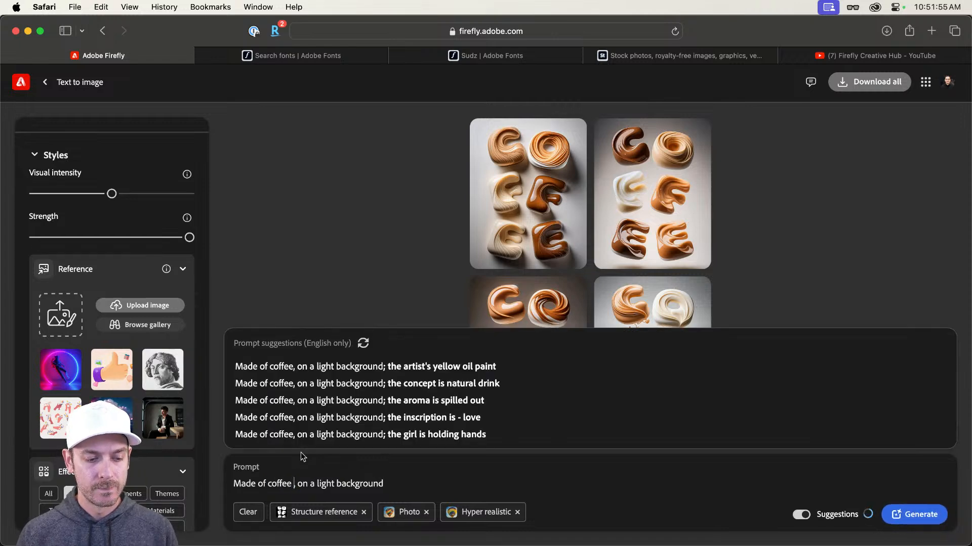
key(BackSpace)
text(, )
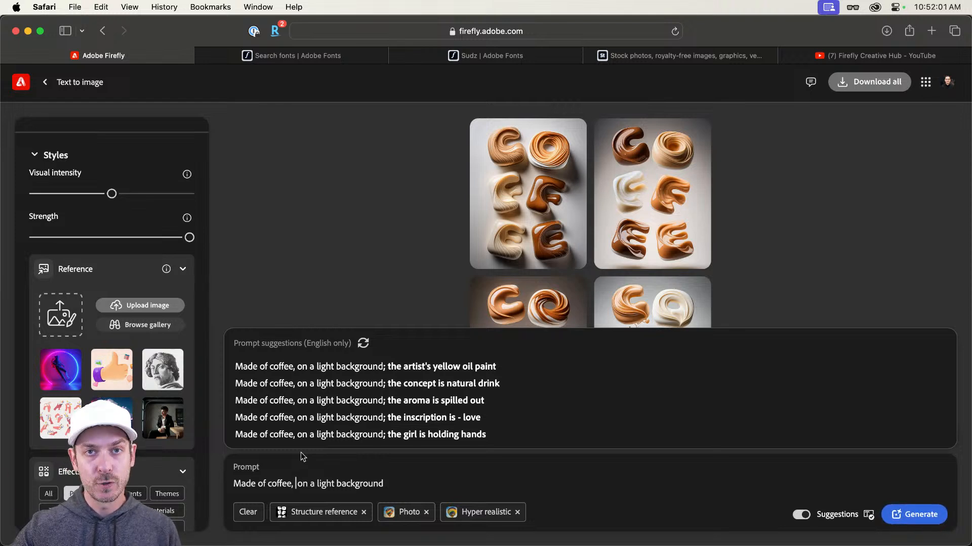
text(the )
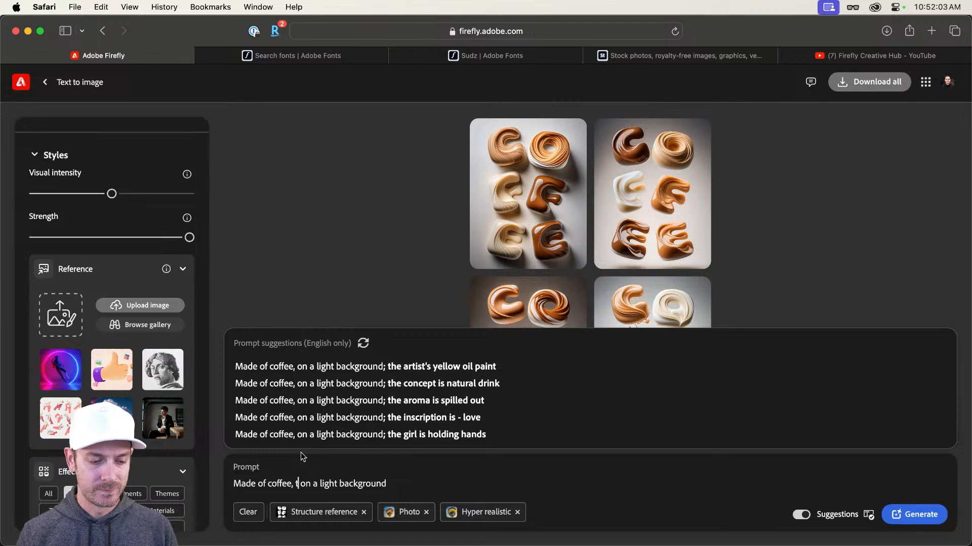
text("E"s)
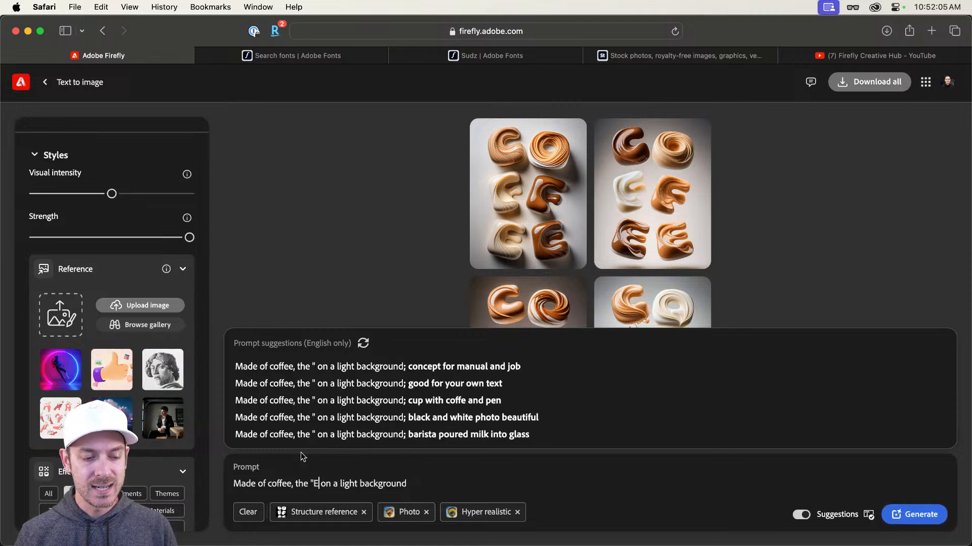
text( made of cof)
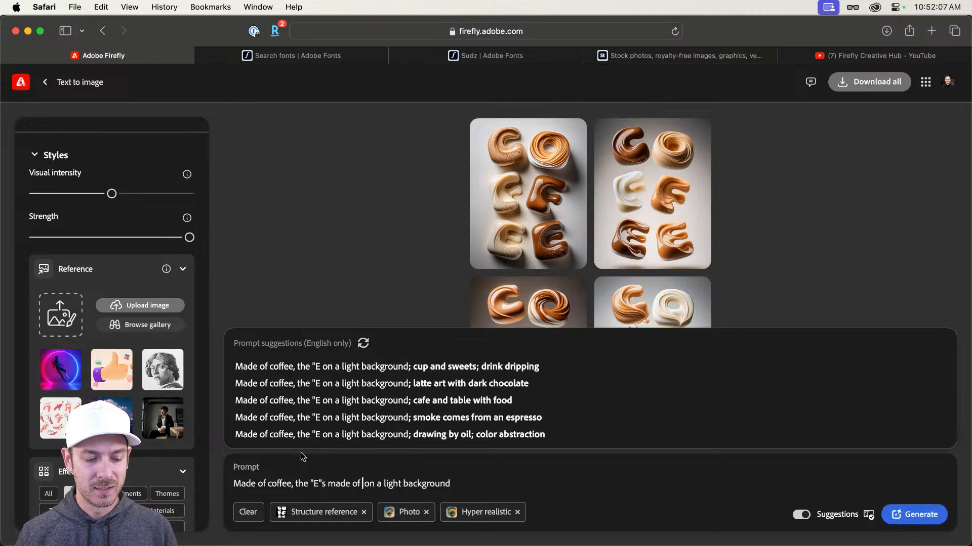
text(fee cups)
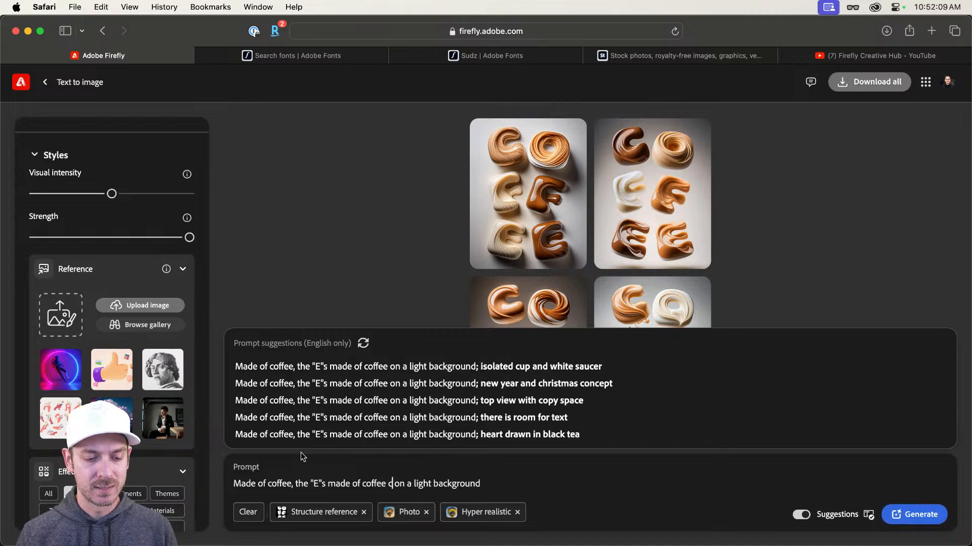
text(,)
key(Return)
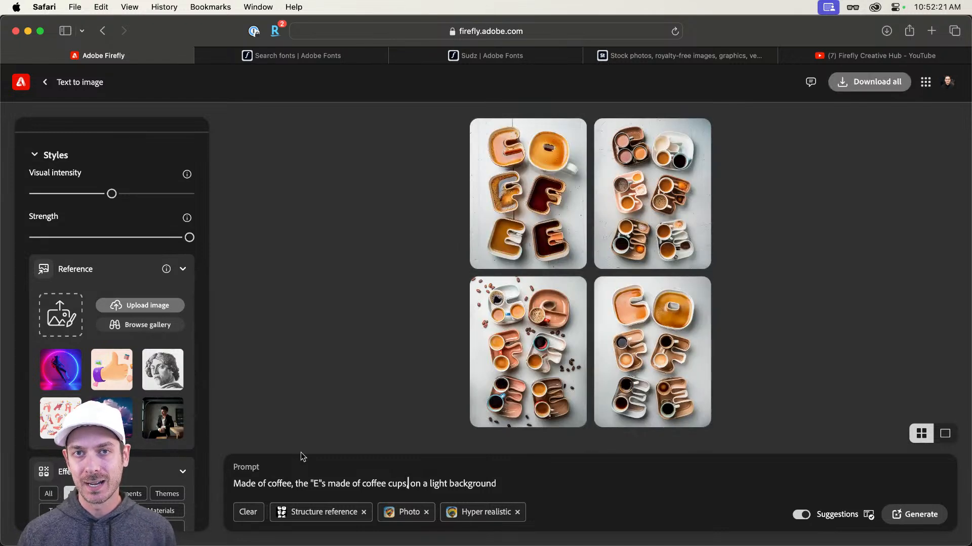
Step: View the four coffee-cup lettering variations enlarged one by one, and return to the grid
click(514, 186)
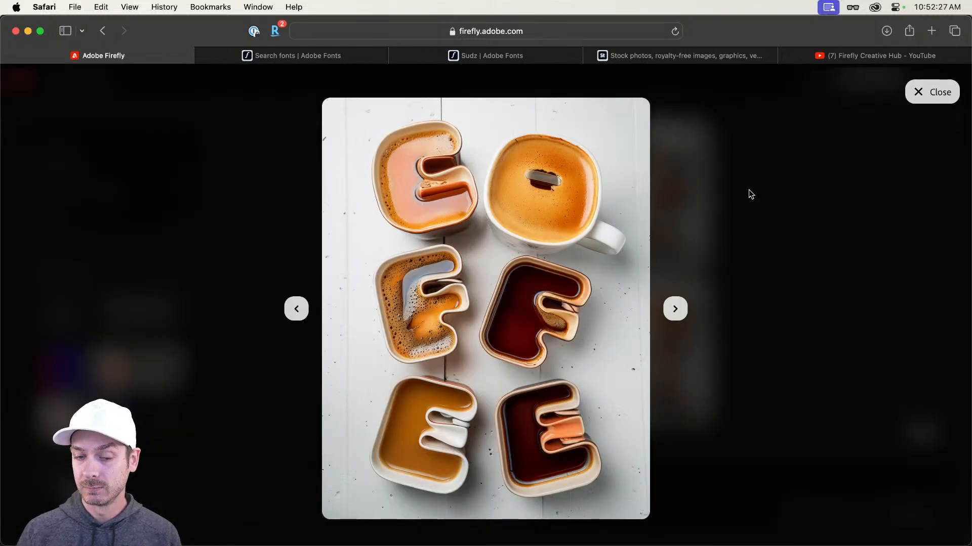
key(Right)
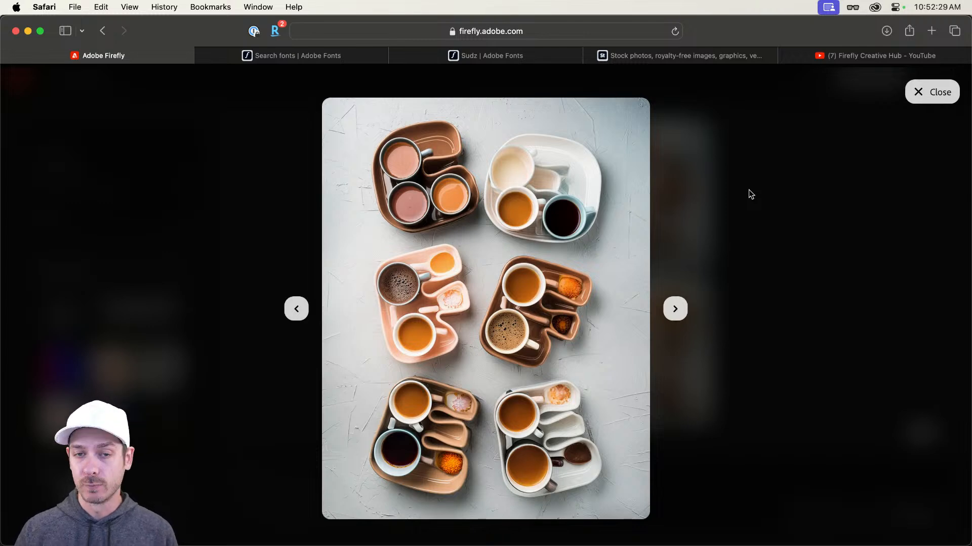
key(Right)
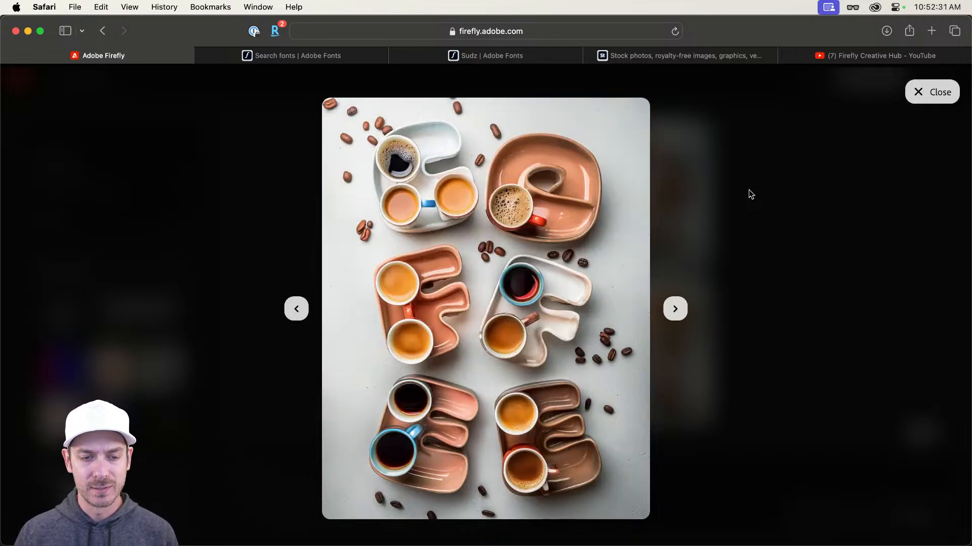
key(Right)
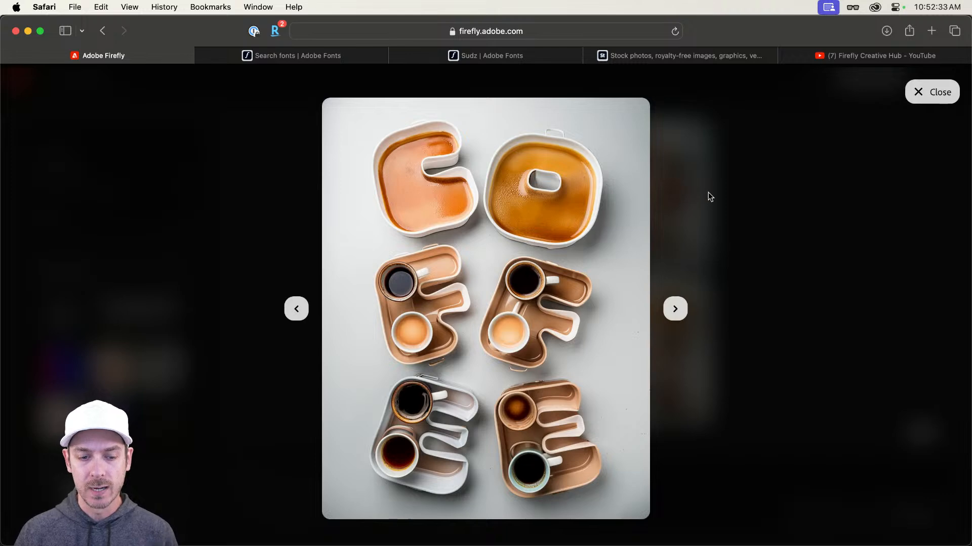
key(Escape)
Step: Delete the coffee-cups clause from the prompt and go back to the latte generation that still has its style reference
drag(406, 484, 303, 485)
key(BackSpace)
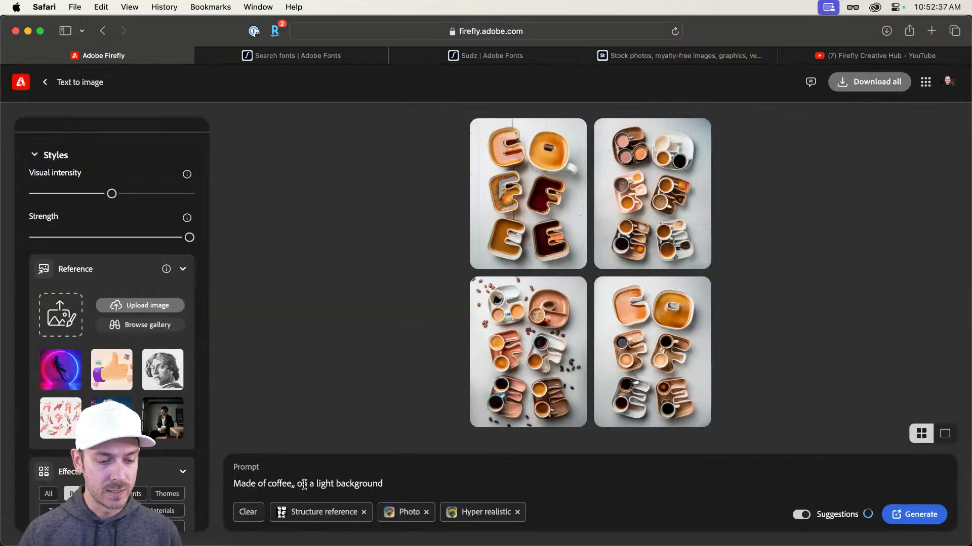
click(103, 31)
click(322, 244)
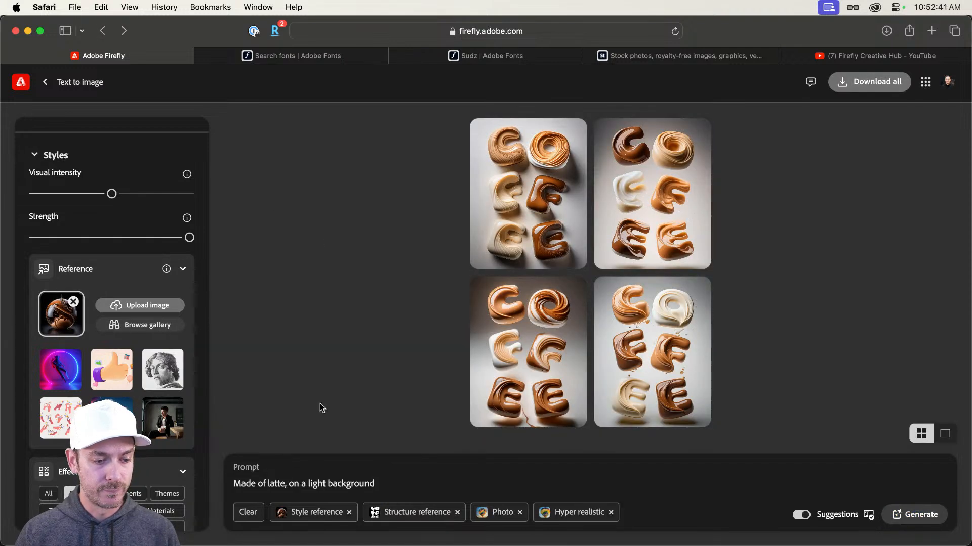
Step: Change the prompt to "Made of coffee, on a light brown background" and generate the images
double_click(273, 485)
text(coff)
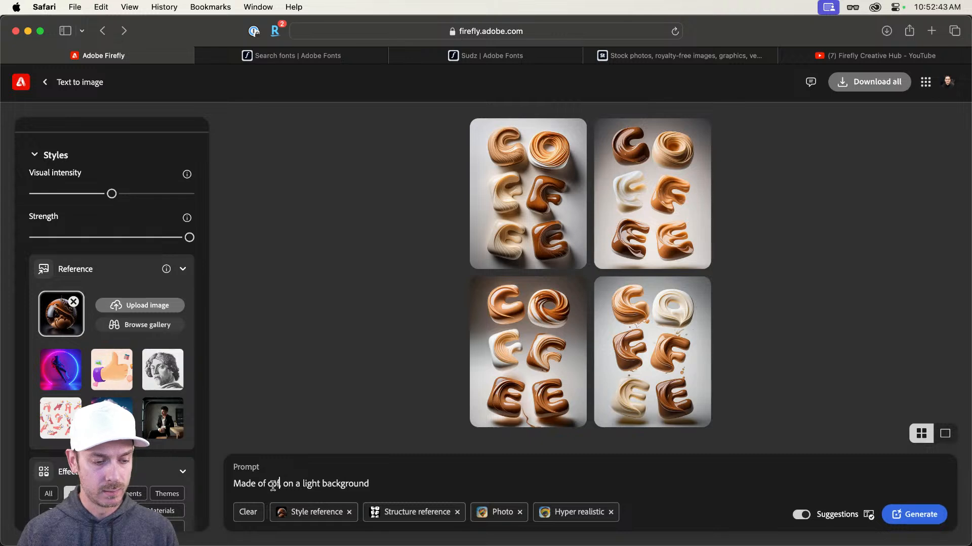
text(ee)
click(332, 484)
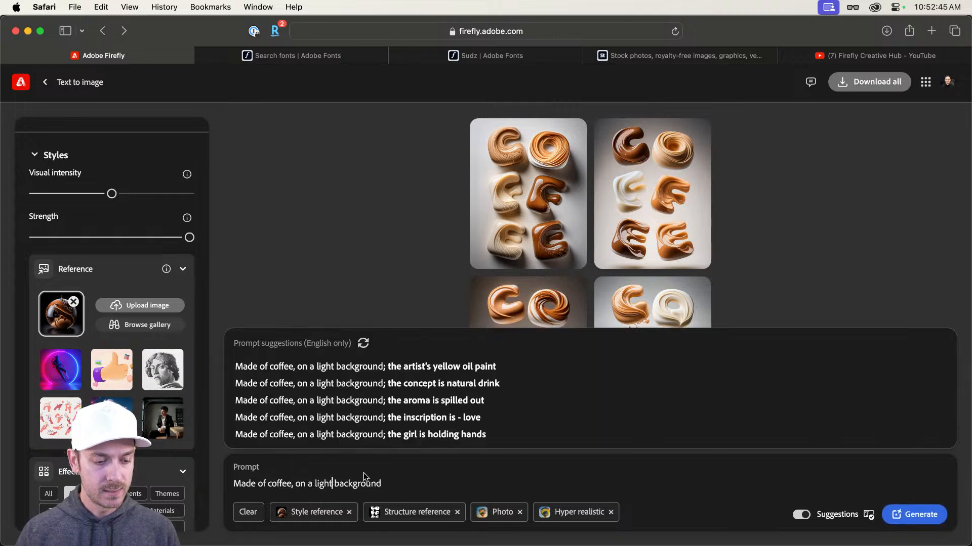
text(brown)
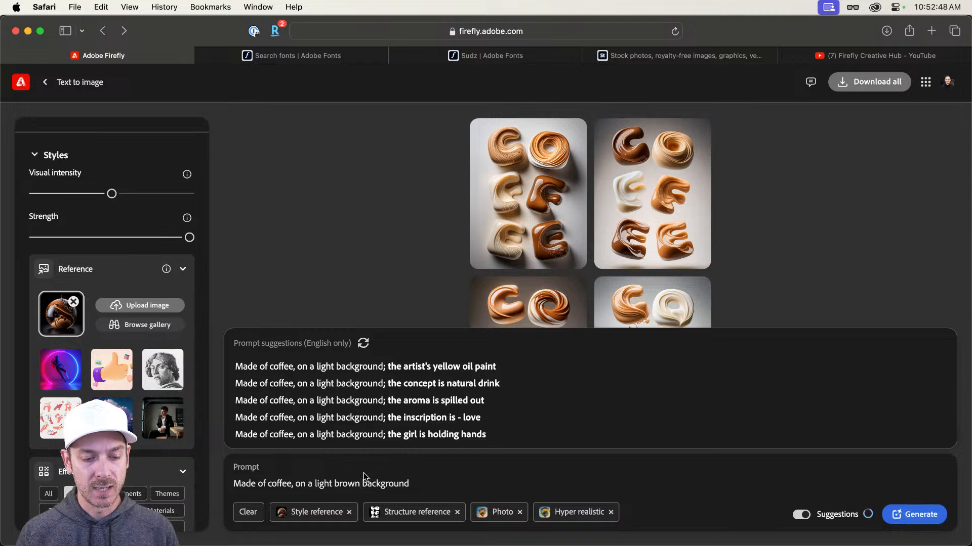
key(Return)
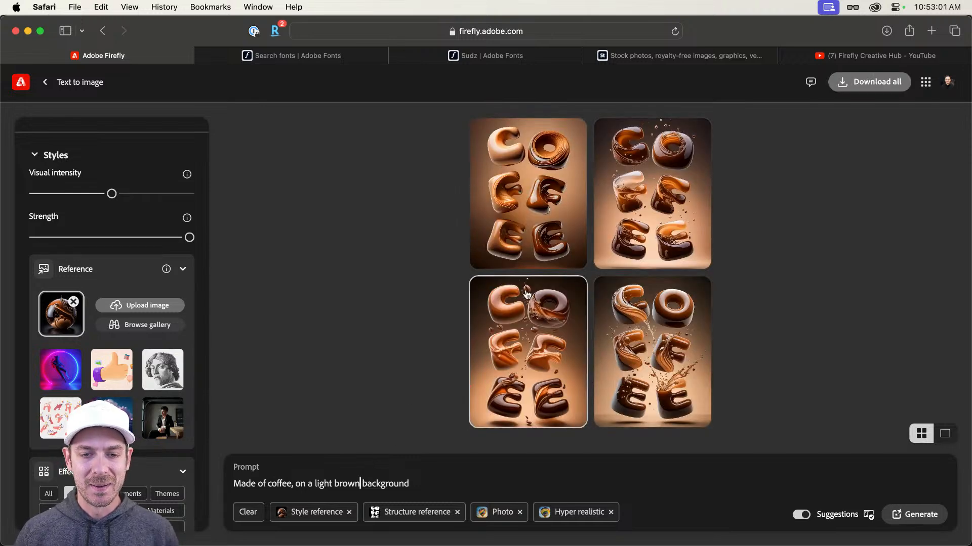
Step: View the light-brown-background coffee lettering variations enlarged one by one, ending on the second one
click(524, 239)
key(Right)
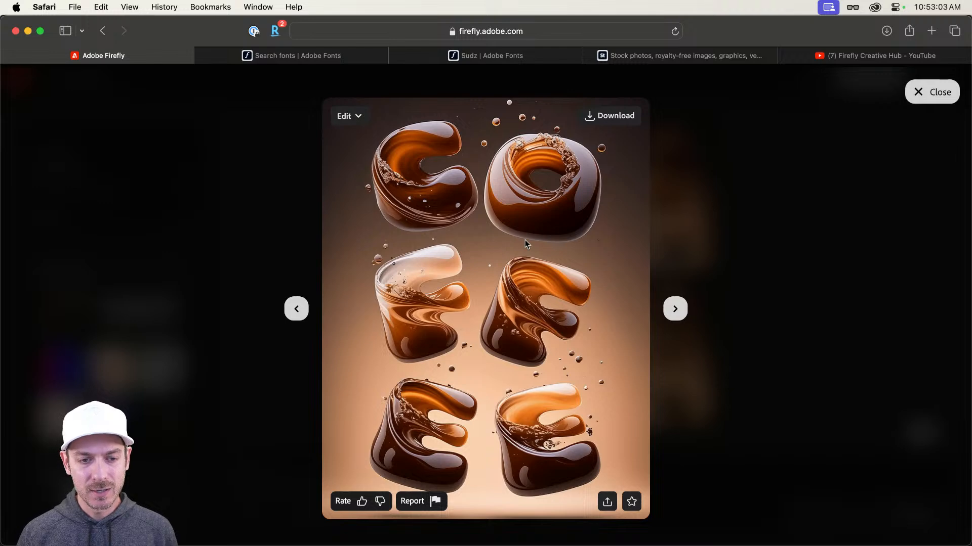
key(Right)
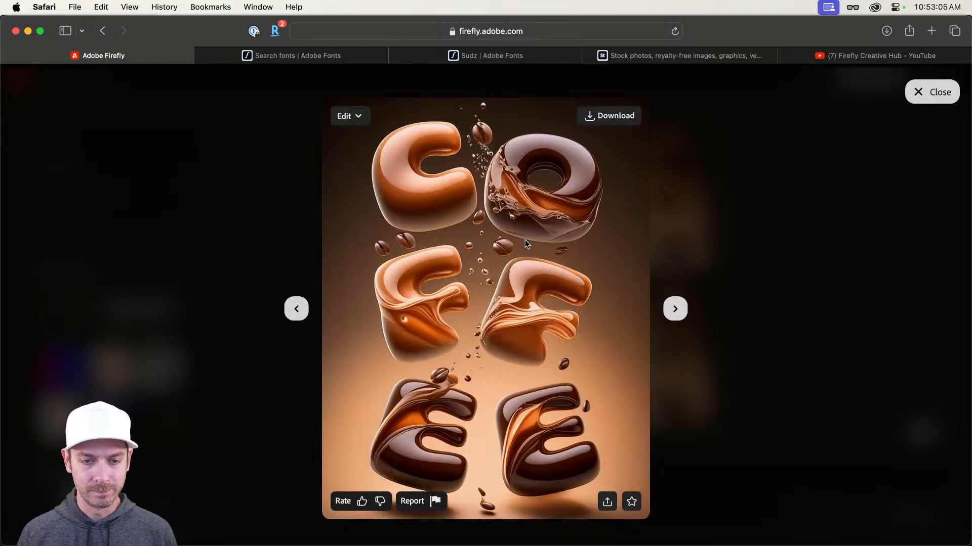
key(Right)
key(Right)
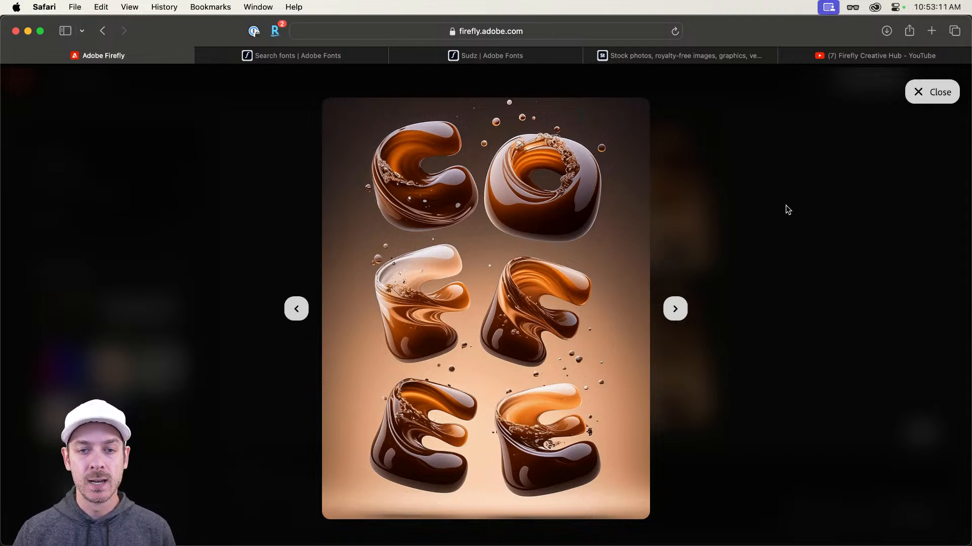
Step: Copy the second light-brown-background coffee lettering variation as an image
mouse_move(437, 162)
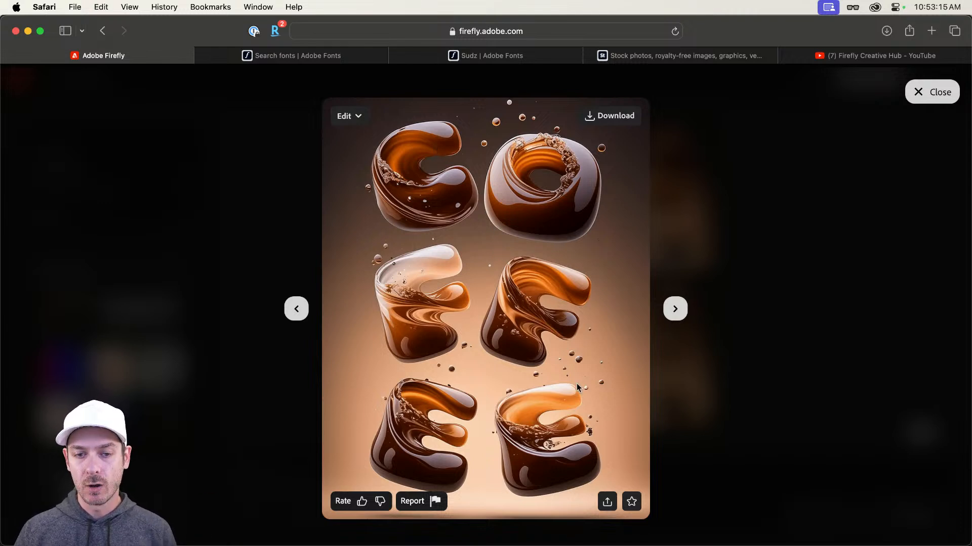
click(607, 501)
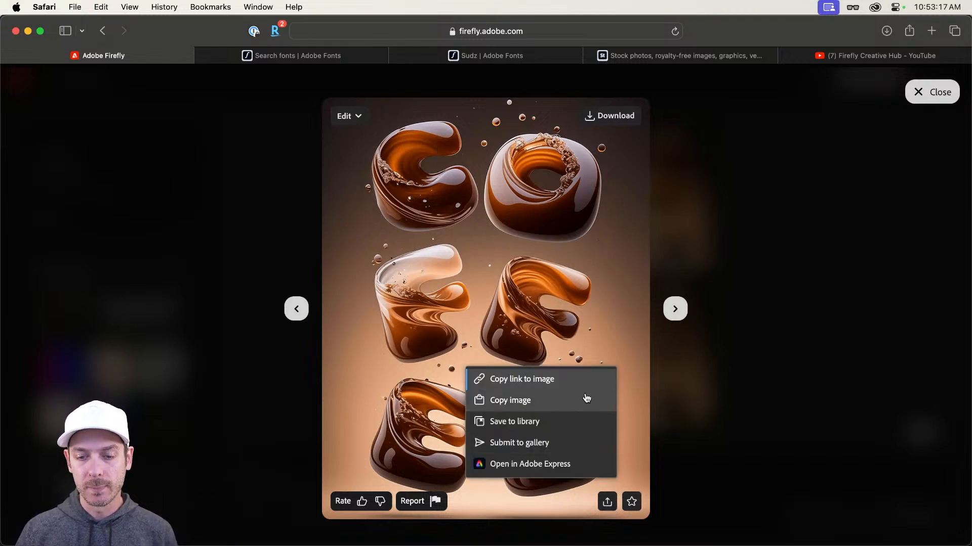
click(552, 404)
click(607, 502)
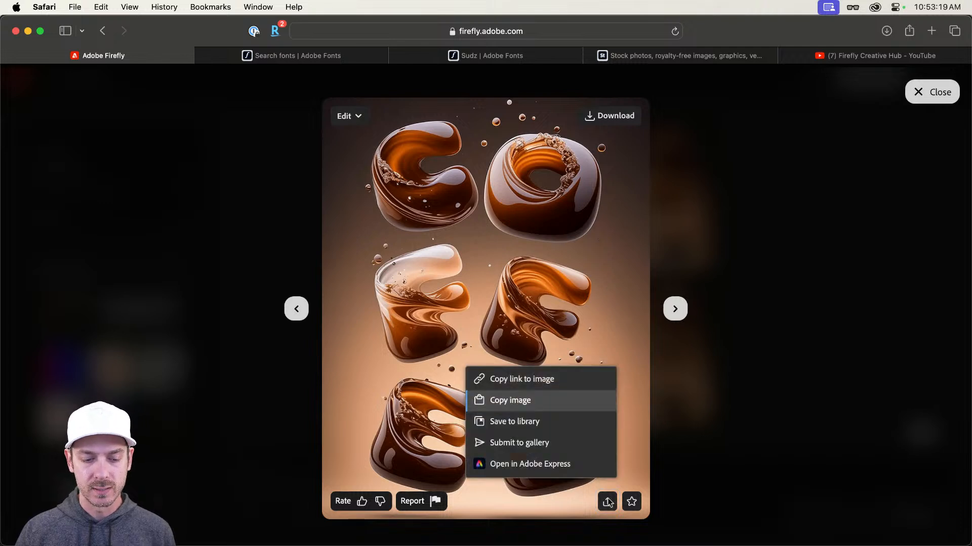
Step: Open the second coffee variation in Generative fill and brush a selection over both E letters in the last row
click(348, 116)
click(384, 143)
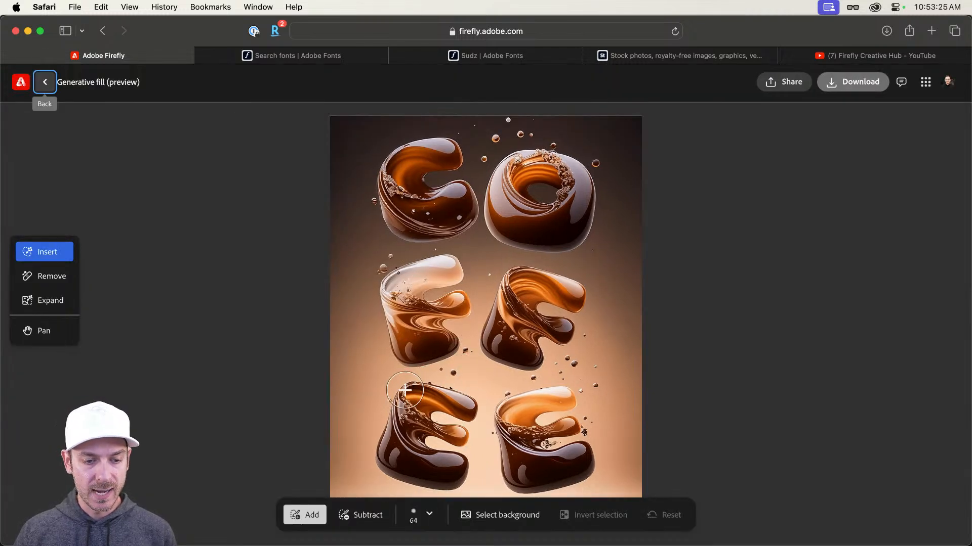
mouse_move(413, 389)
mouse_down()
mouse_move(385, 420)
mouse_move(387, 461)
mouse_move(403, 477)
mouse_move(456, 477)
mouse_move(468, 400)
mouse_move(425, 391)
mouse_move(400, 430)
mouse_move(405, 458)
mouse_move(432, 464)
mouse_move(447, 439)
mouse_move(438, 412)
mouse_move(419, 442)
mouse_move(433, 462)
mouse_move(434, 440)
mouse_up()
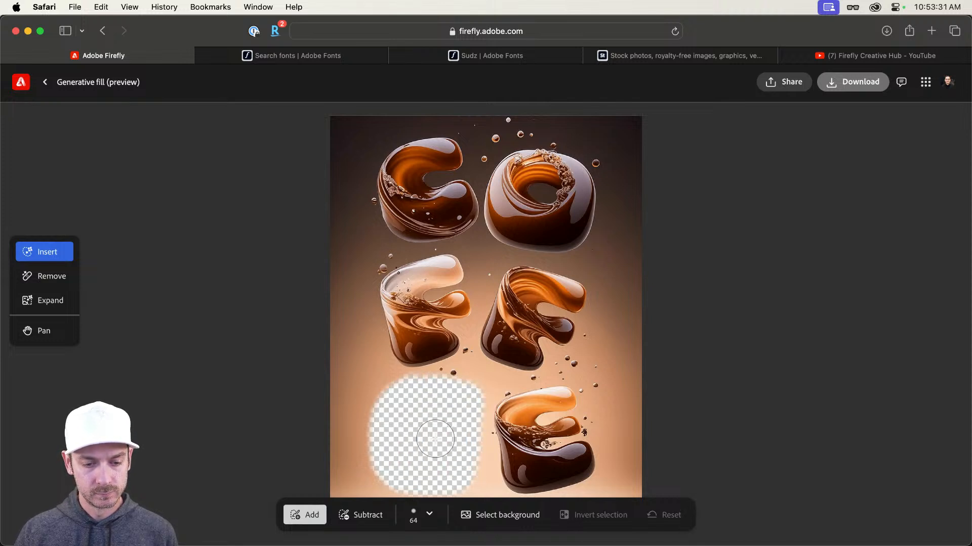
mouse_move(590, 402)
mouse_down()
mouse_move(562, 386)
mouse_move(509, 405)
mouse_move(511, 412)
mouse_move(533, 397)
mouse_move(506, 416)
mouse_move(512, 468)
mouse_up()
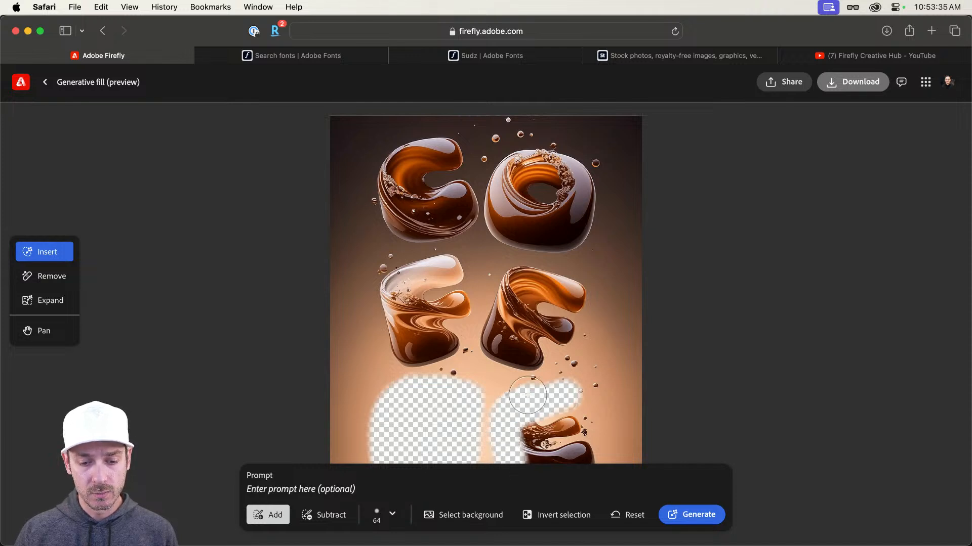
scroll(527, 372, down, 3)
mouse_move(523, 354)
mouse_down()
mouse_move(508, 315)
mouse_move(518, 326)
mouse_move(586, 312)
mouse_move(570, 274)
mouse_move(545, 271)
mouse_move(533, 301)
mouse_move(563, 284)
mouse_move(563, 254)
mouse_move(549, 277)
mouse_up()
Step: Enter the prompt 'The letter "E" made of coffee cups' for the selected areas and generate the fill
click(321, 491)
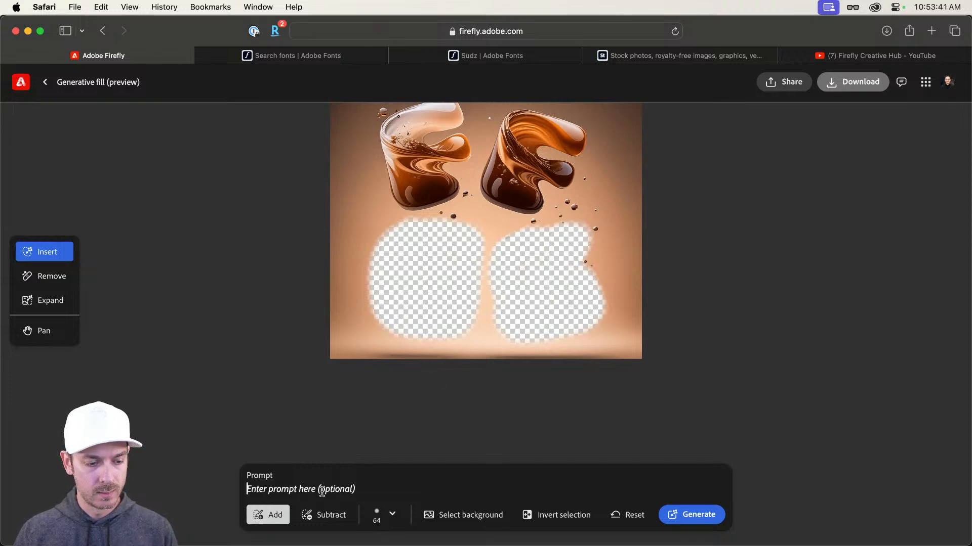
text(The letter ")
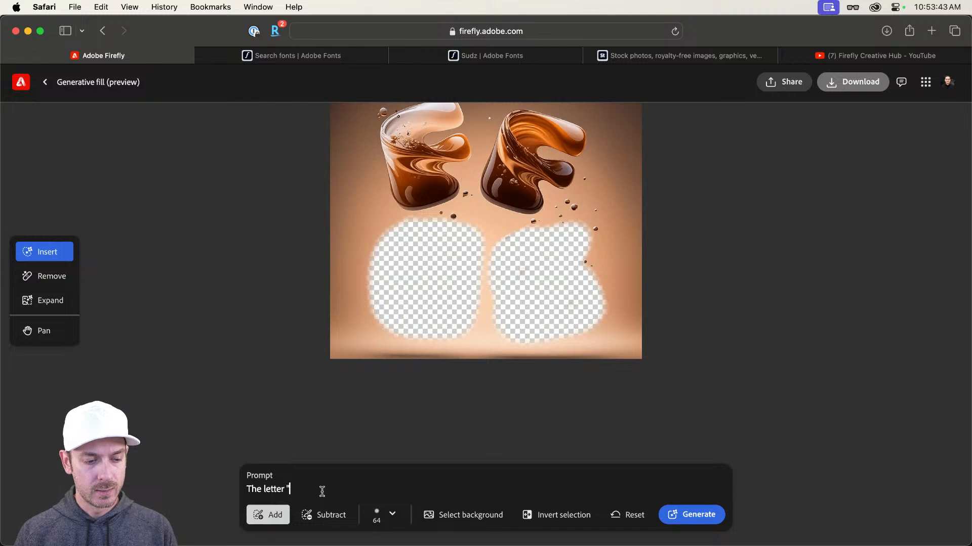
text(E" made of coffee cups)
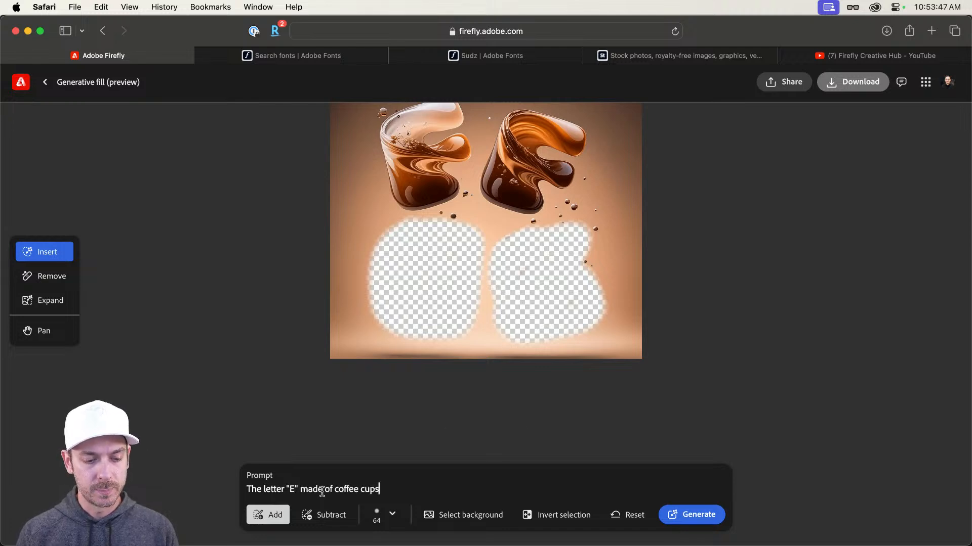
key(Return)
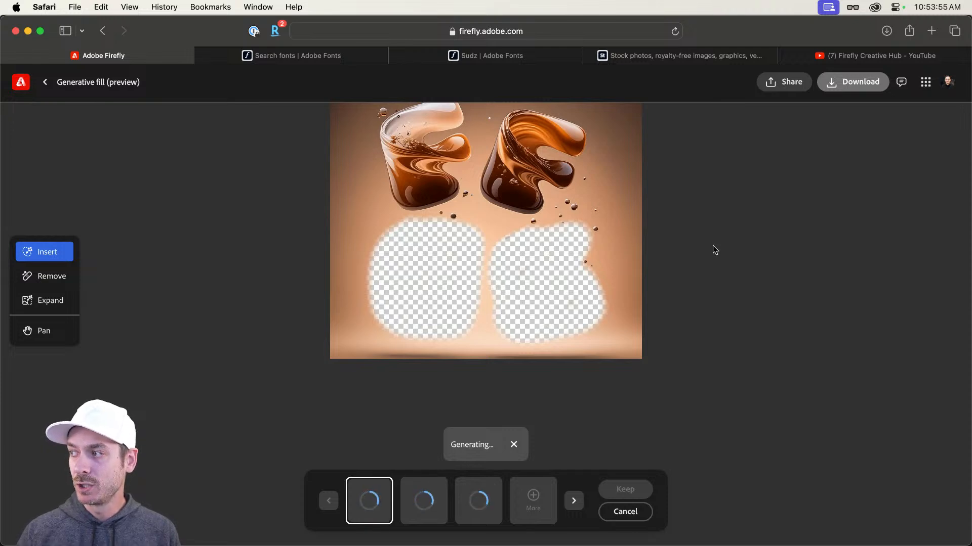
Step: Compare the three coffee-cup fill variations for the last-row E letters, ending on the first one
scroll(712, 245, up, 2)
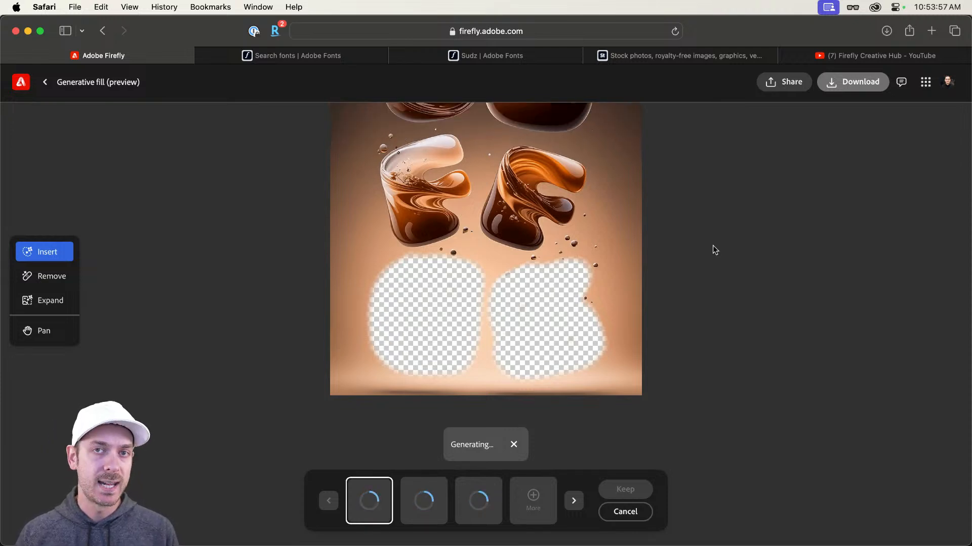
scroll(712, 245, up, 2)
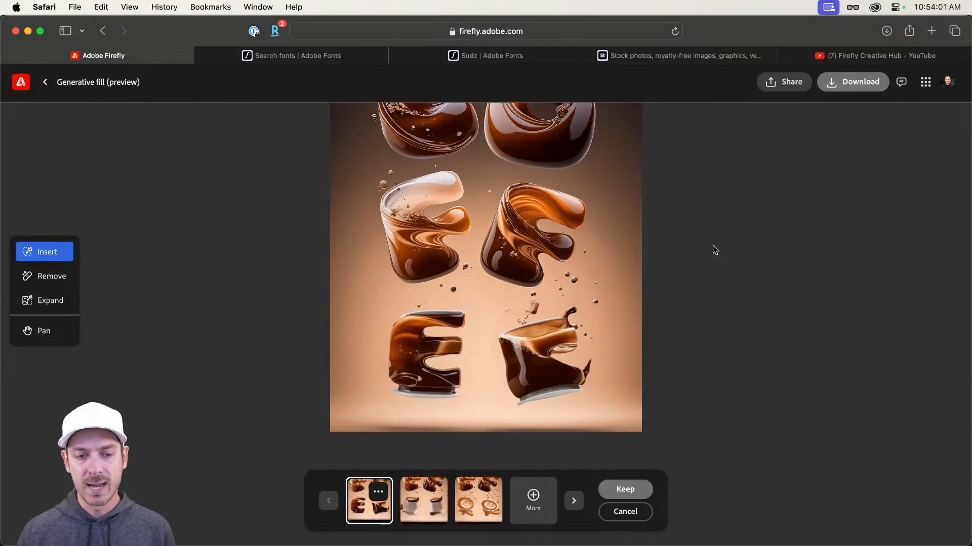
click(403, 507)
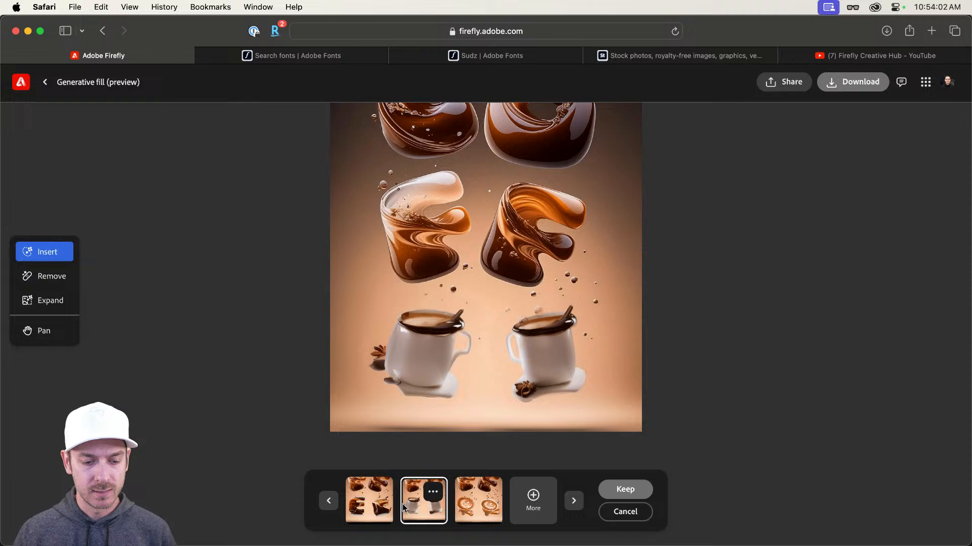
click(474, 510)
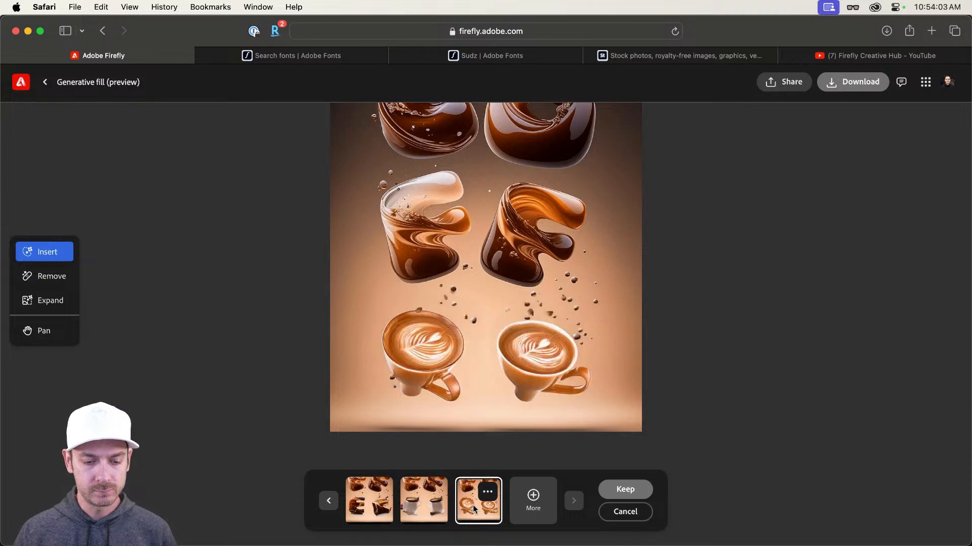
click(366, 510)
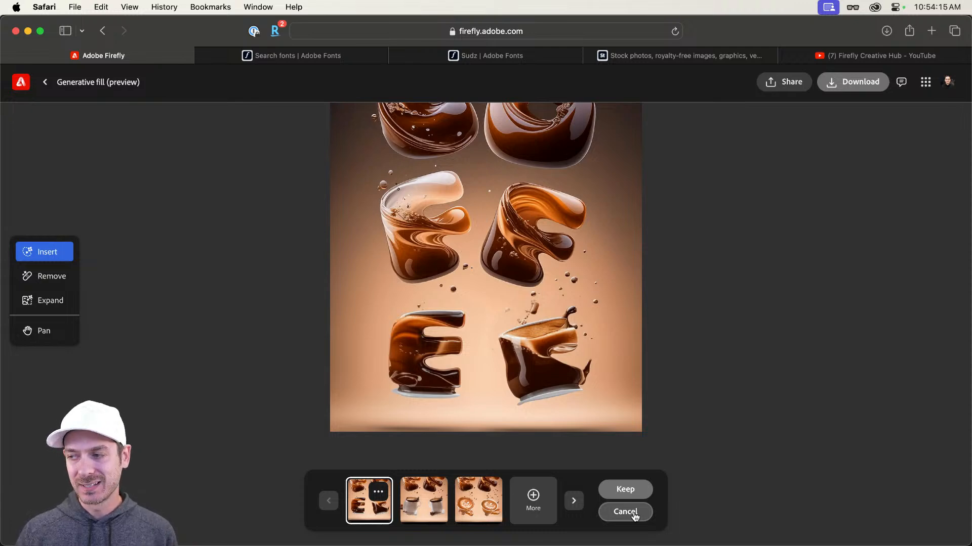
Step: Switch to Photoshop, paste the copied coffee lettering, and scale it to about 1248 × 1605 px to cover the coffee lettering artboard
key(super+Tab)
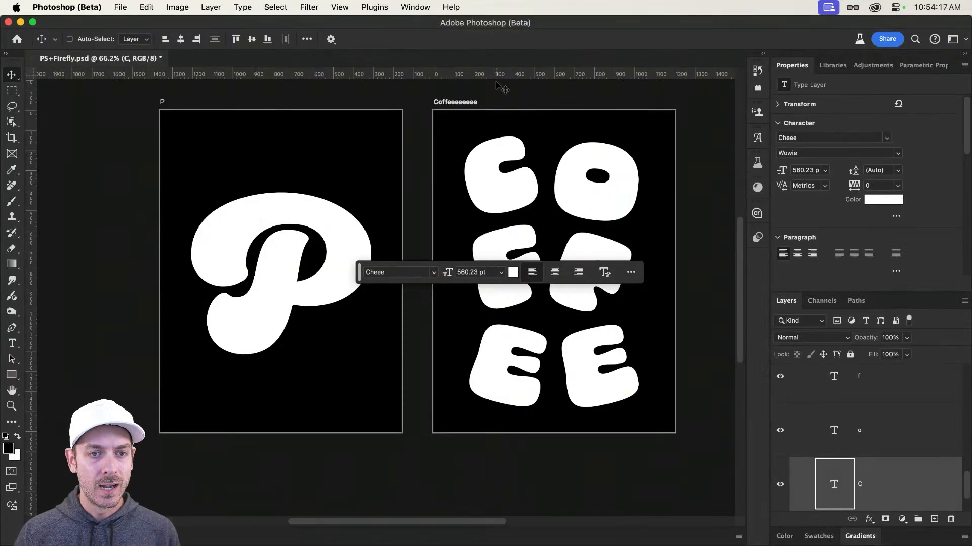
key(super+v)
key(super+t)
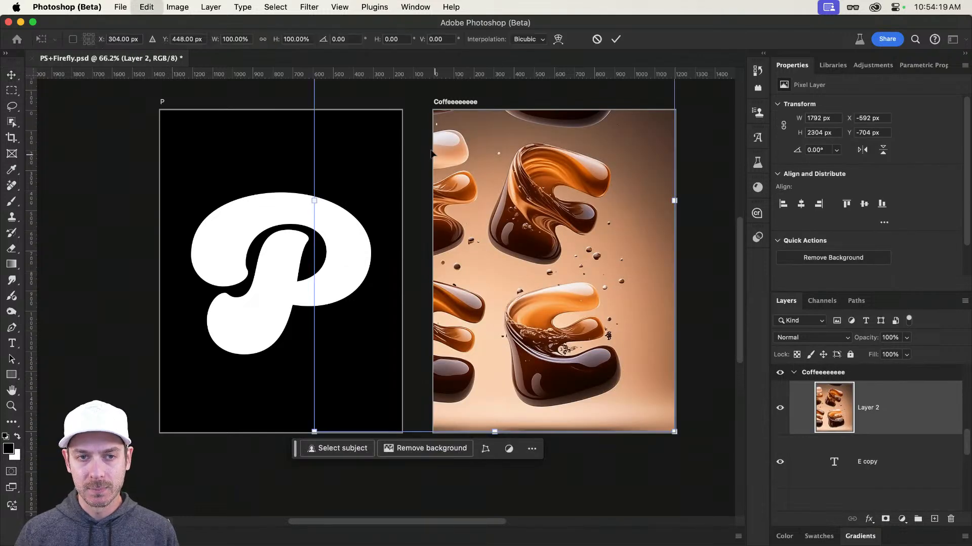
drag(462, 152, 361, 227)
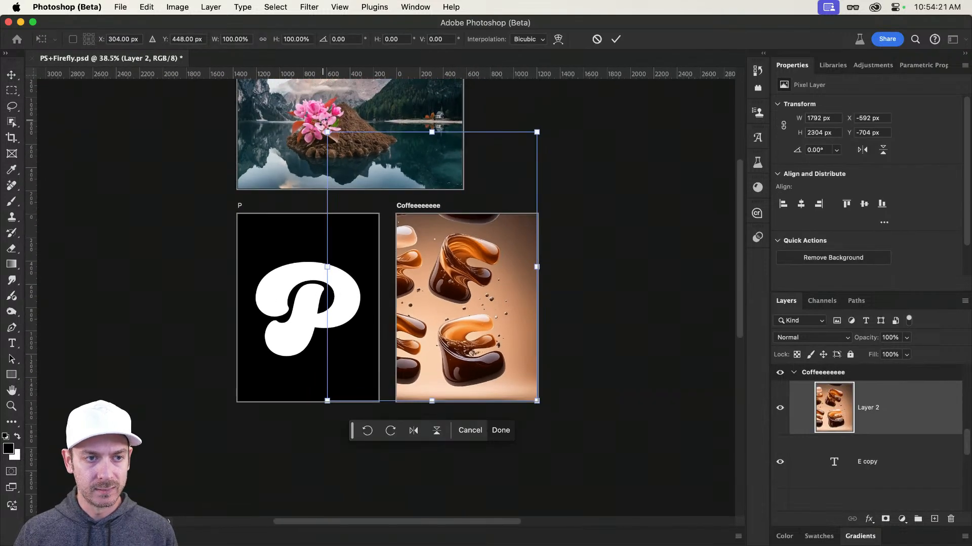
drag(328, 132, 409, 200)
key(Return)
click(501, 418)
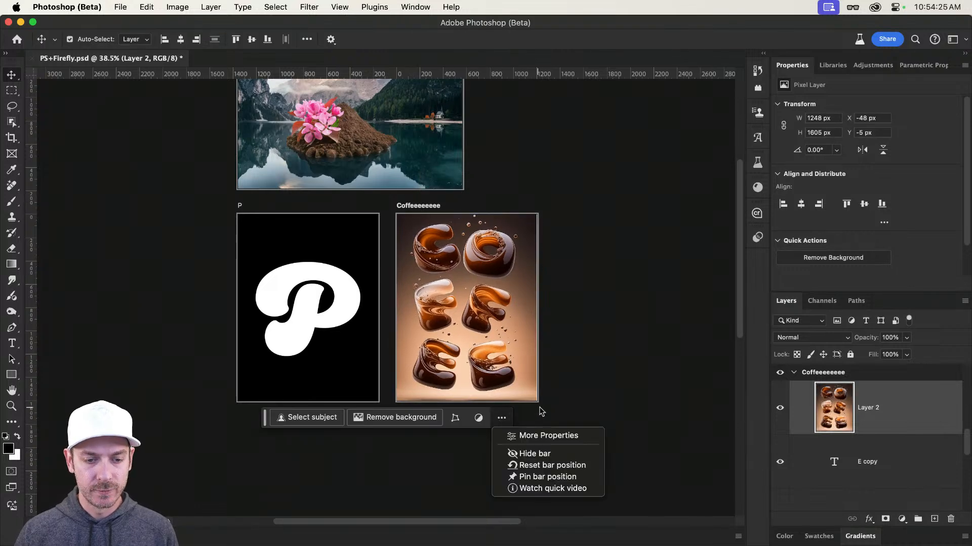
Step: Draw a loose Lasso selection around the first E in the last row of the pasted coffee lettering
click(469, 365)
drag(445, 373, 495, 372)
key(l)
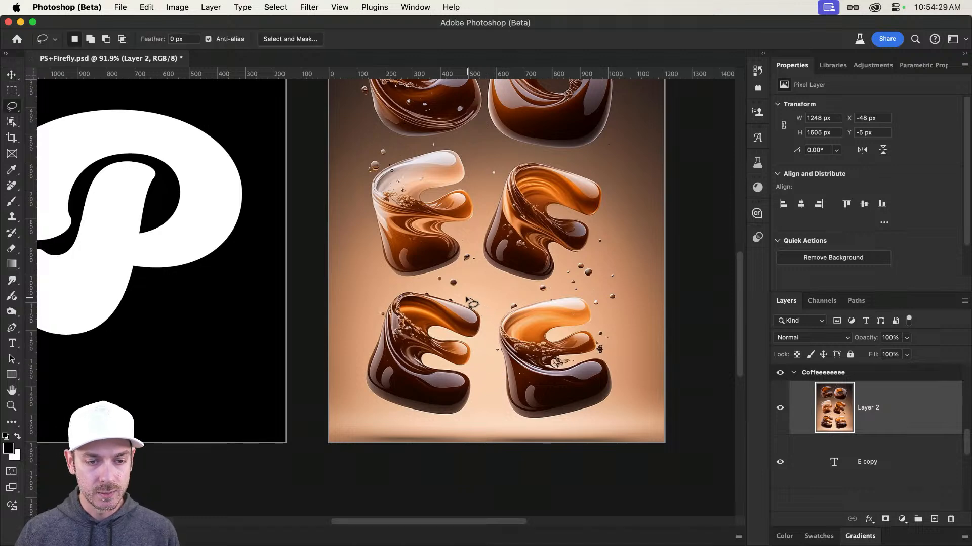
mouse_move(476, 304)
mouse_down()
mouse_move(395, 286)
mouse_move(369, 310)
mouse_move(354, 390)
mouse_move(364, 409)
mouse_up()
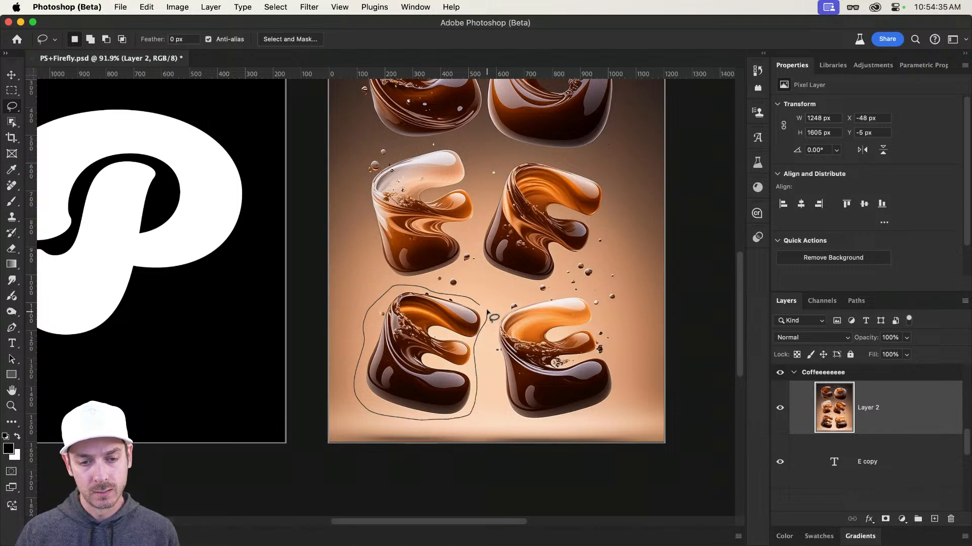
drag(482, 305, 481, 305)
Step: Generate a fill for the selected letter with the prompt 'The letter "E" as a coffee cup'
click(347, 437)
text(The )
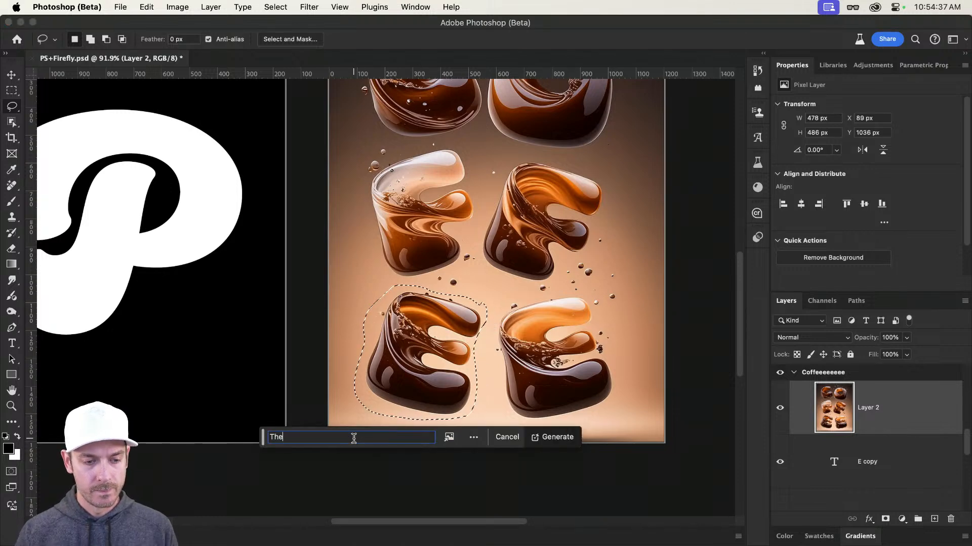
text(letter "E)
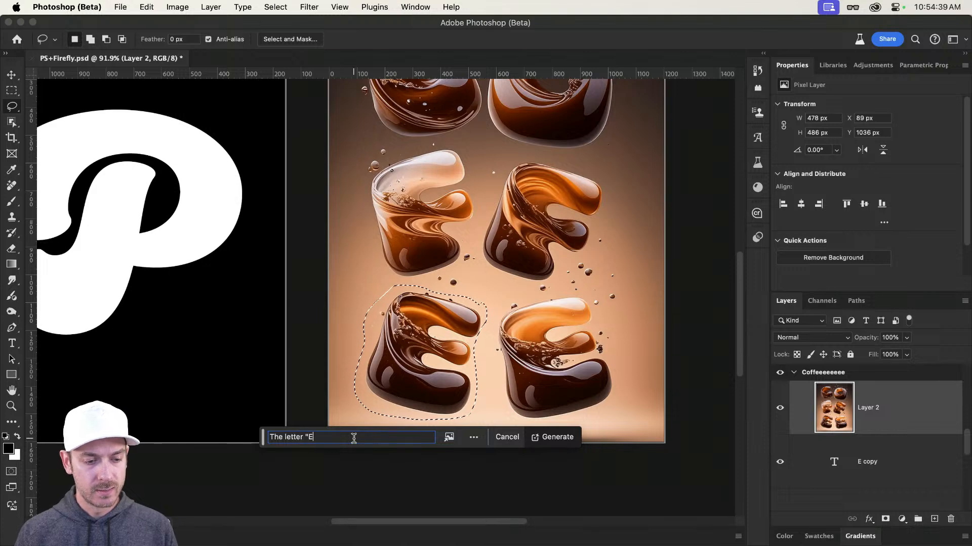
text(" as a coffee)
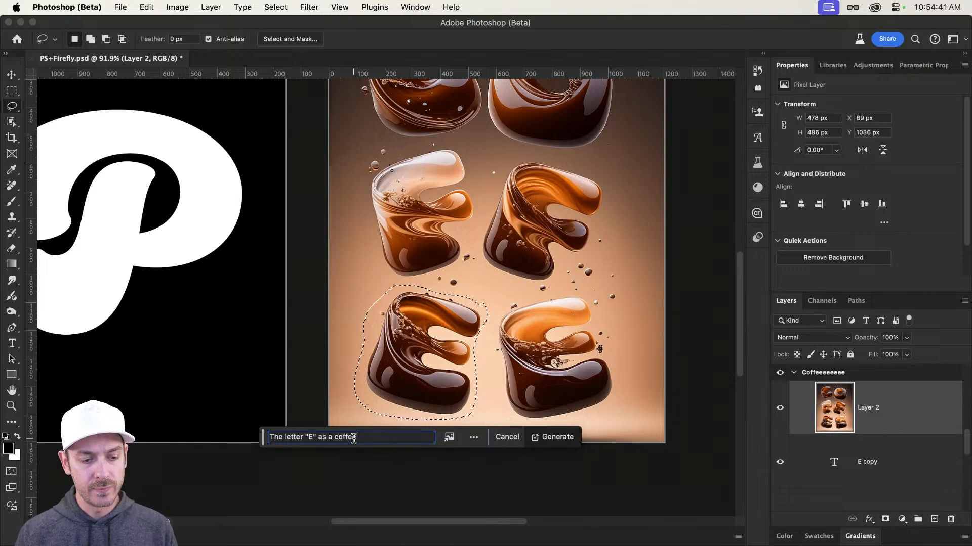
text( co)
key(BackSpace)
text(up)
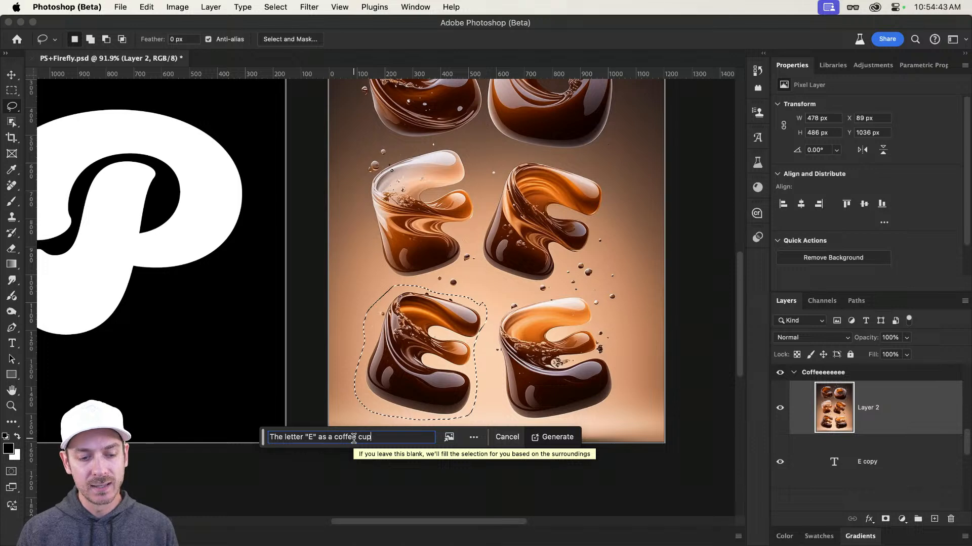
key(Return)
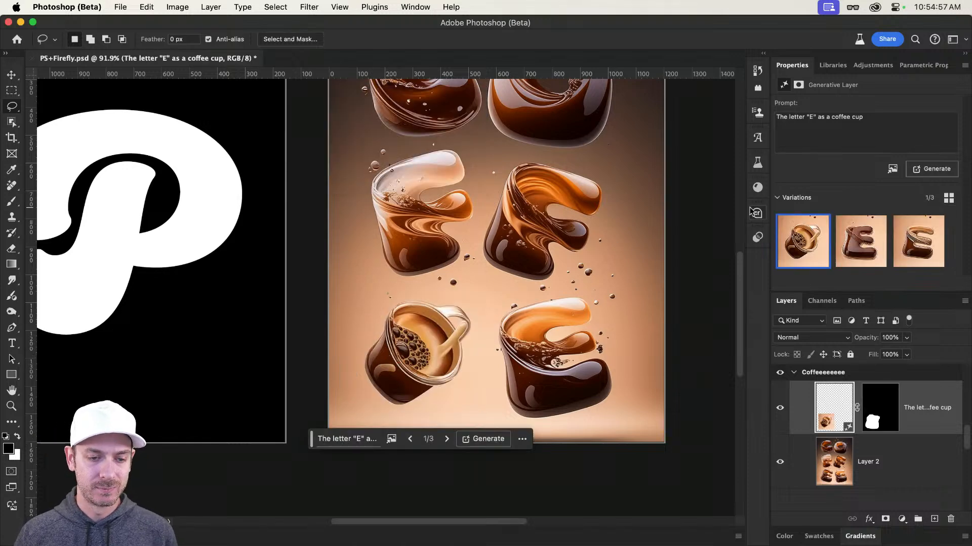
Step: Compare the second and third coffee cup variations of the E and return to the first variation
click(847, 246)
click(898, 242)
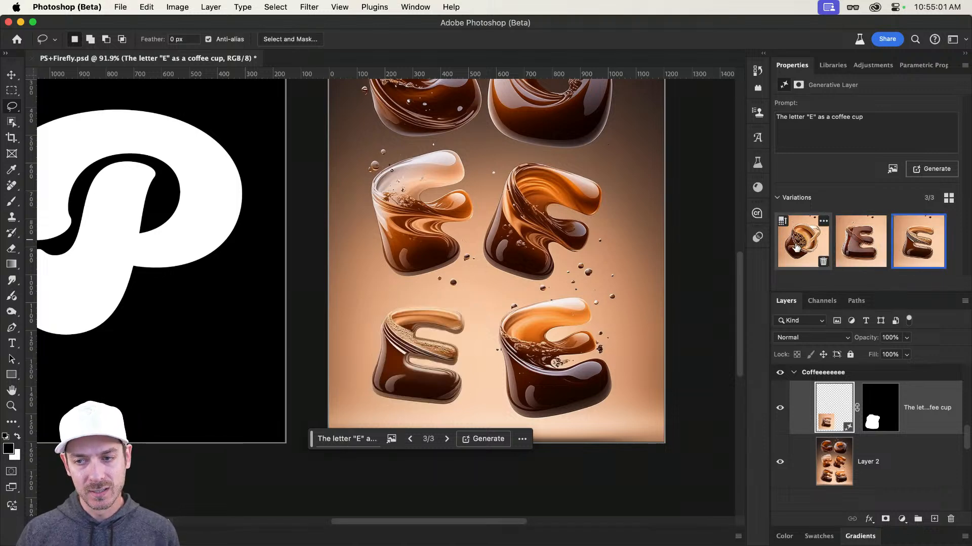
click(796, 246)
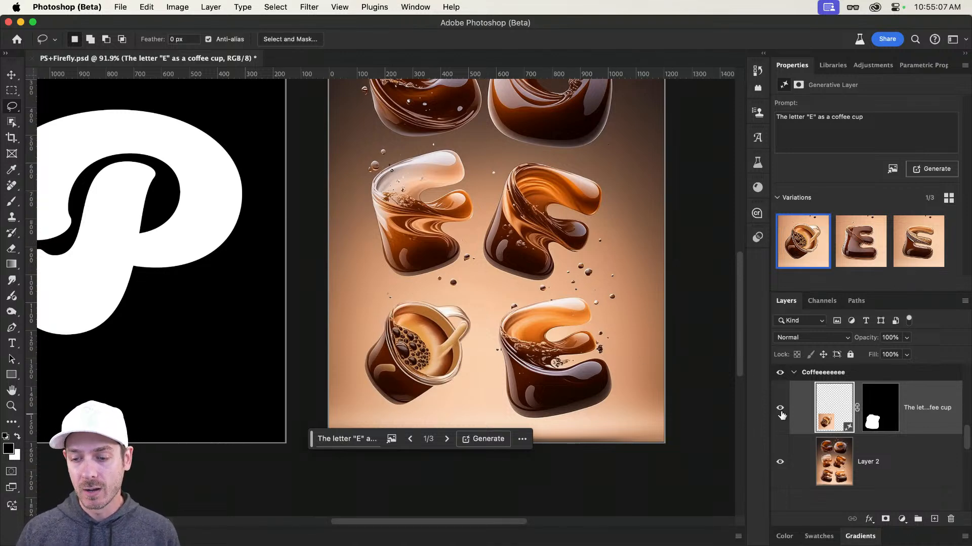
Step: Hide the generated coffee cup layer and the pasted lettering layer so the artboard shows the white type
drag(779, 408, 784, 458)
key(v)
drag(489, 243, 482, 284)
drag(483, 284, 464, 283)
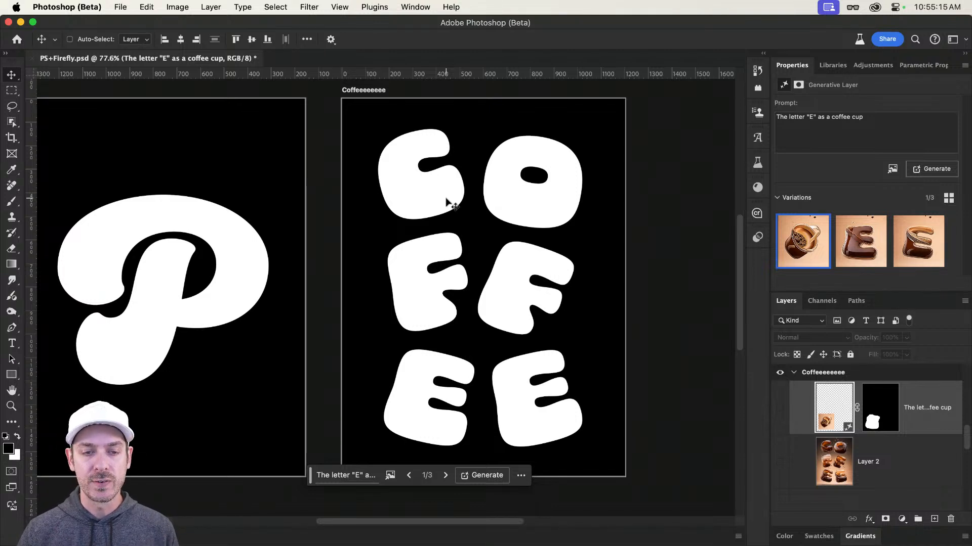
scroll(433, 387, down, 3)
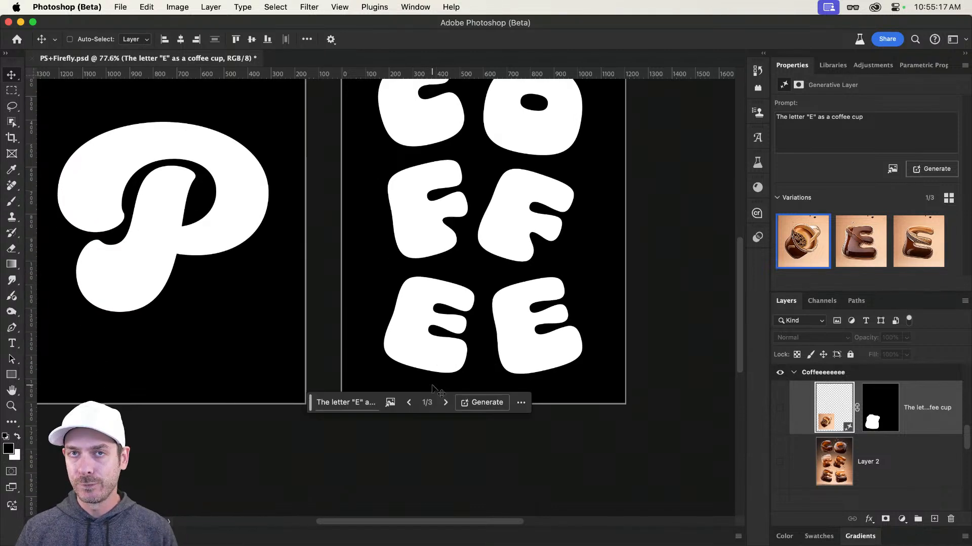
scroll(434, 387, down, 1)
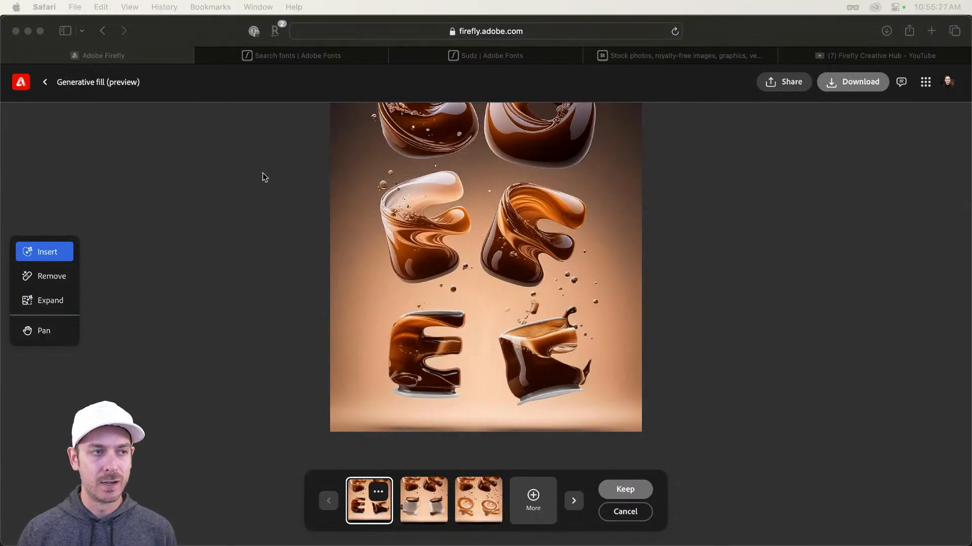
Step: In Safari, leave Generative fill for the text-to-image results and close the enlarged coffee lettering variation
click(107, 46)
click(104, 32)
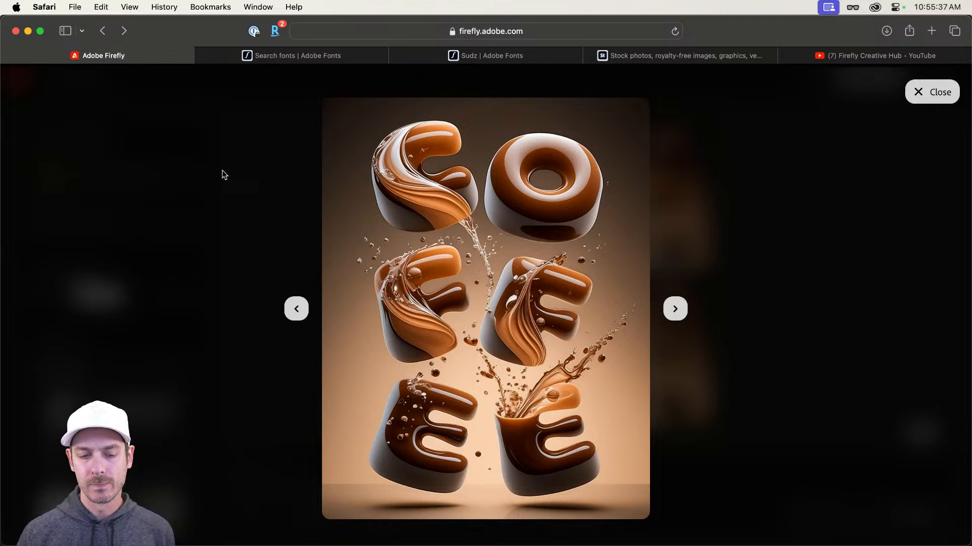
mouse_move(478, 407)
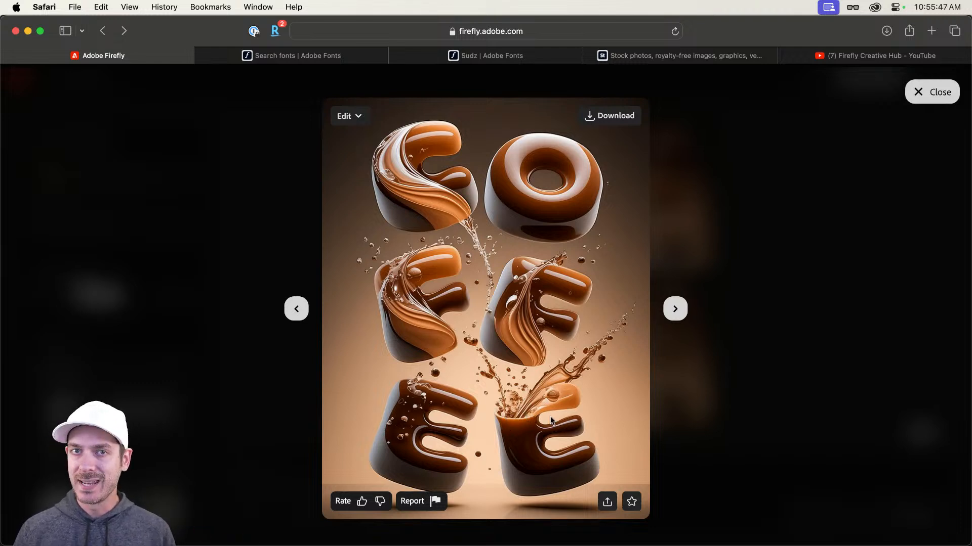
click(797, 346)
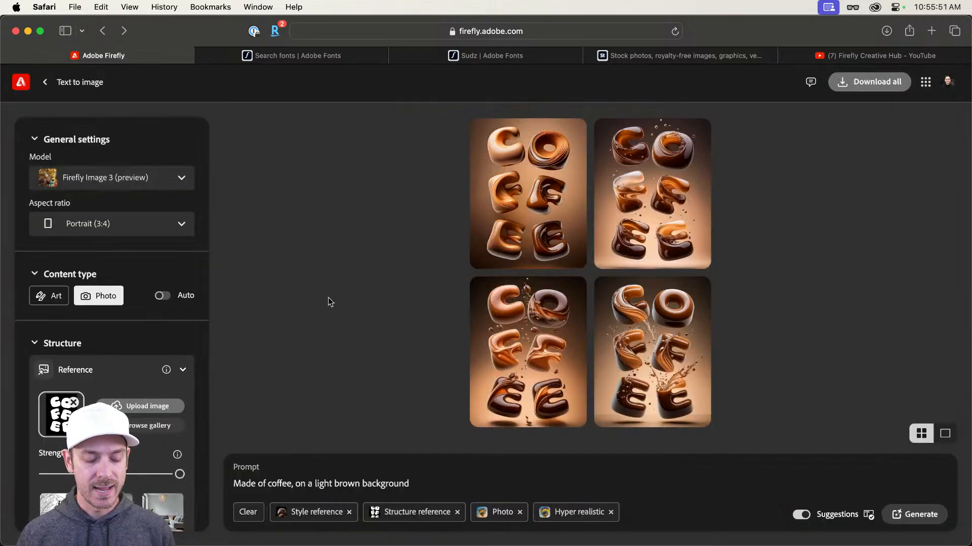
Step: Switch back to Photoshop and bring the P artboard and the coffee lettering artboard into view together
key(super+Tab)
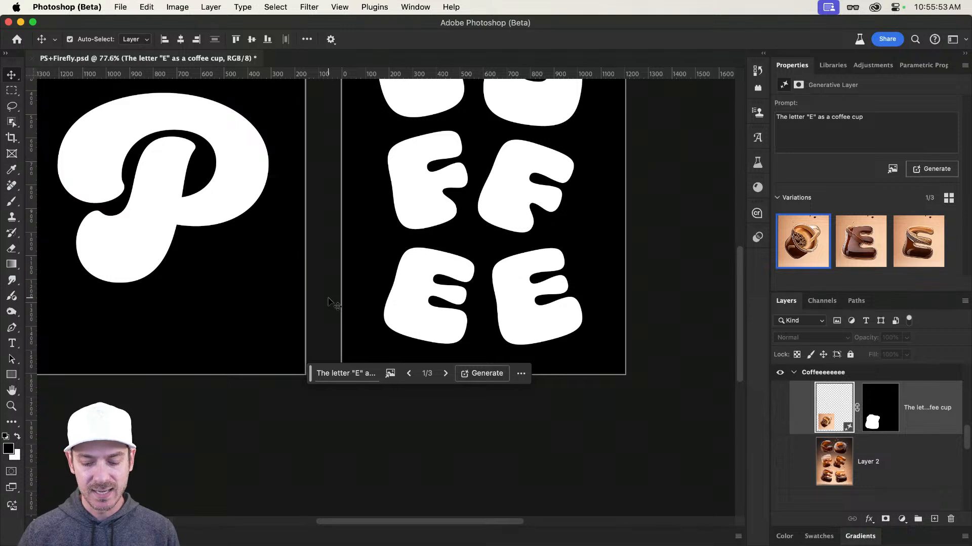
key(super+0)
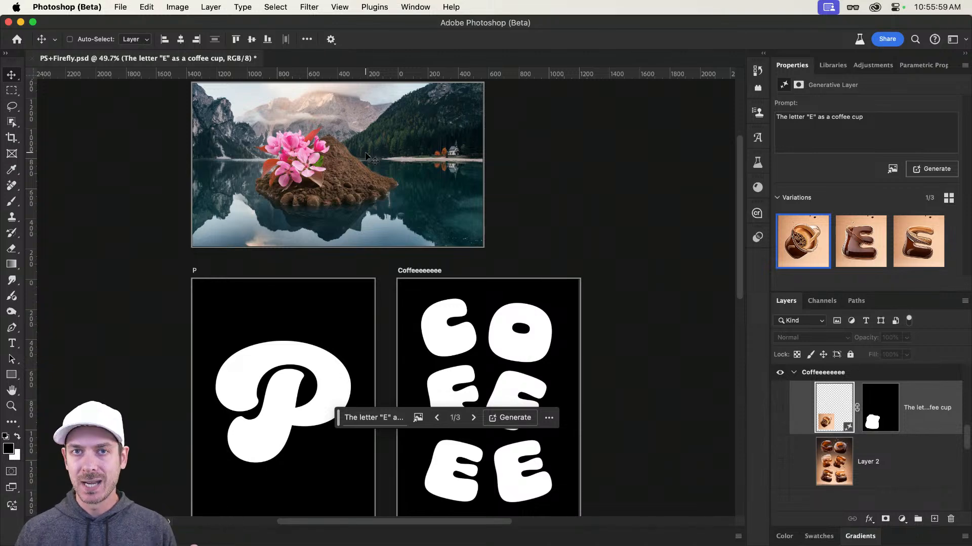
drag(321, 338, 334, 276)
mouse_move(337, 299)
mouse_down()
mouse_move(355, 297)
mouse_move(343, 285)
mouse_up()
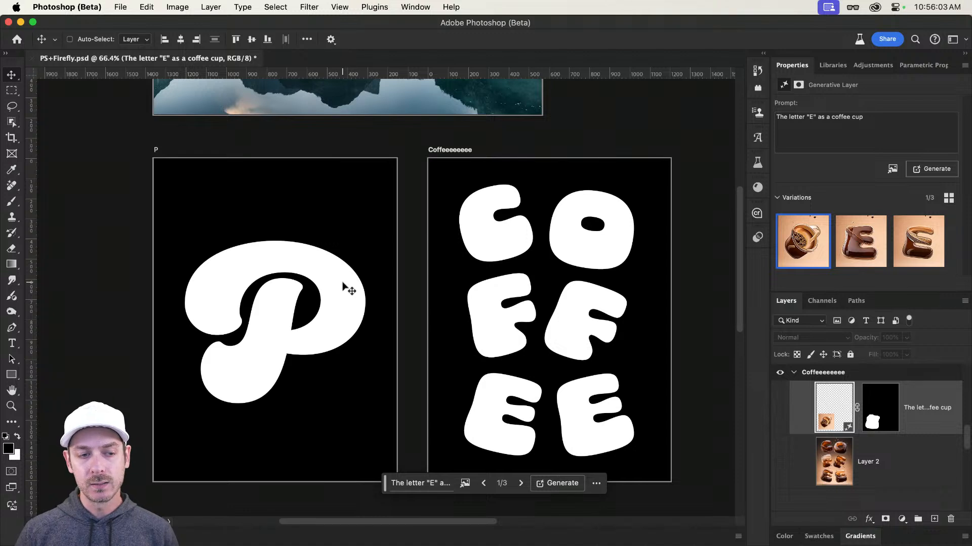